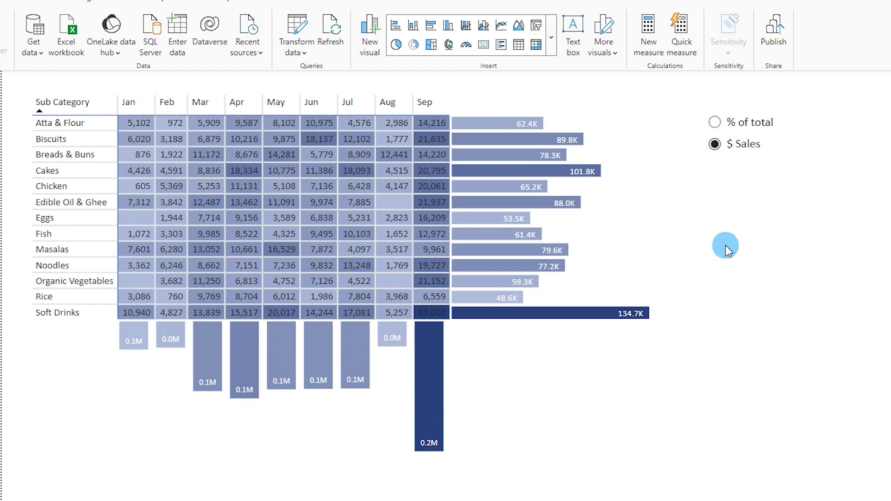
- Examine the finished report's sub category by month sales matrix with its adjoining bar and column charts
click(738, 154)
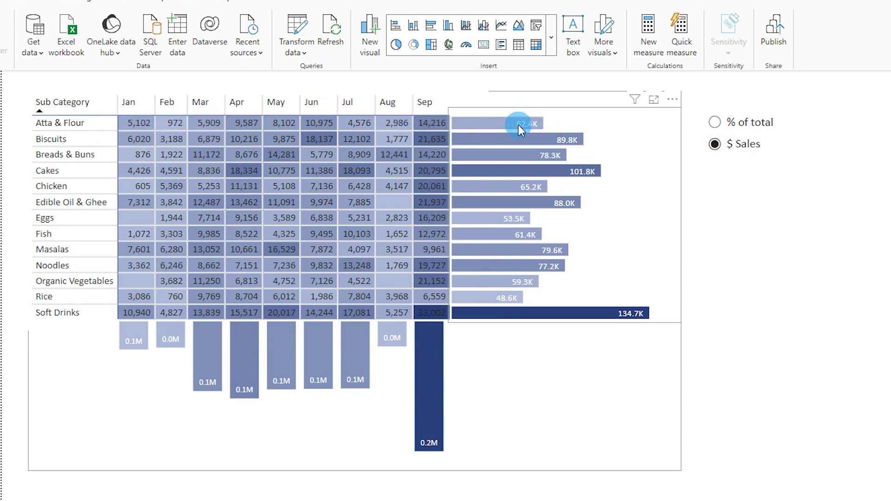
mouse_move(518, 124)
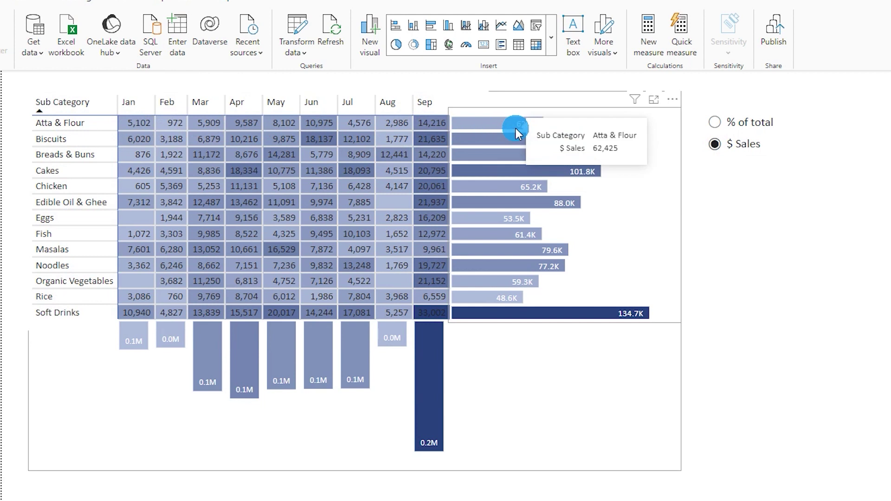
click(326, 398)
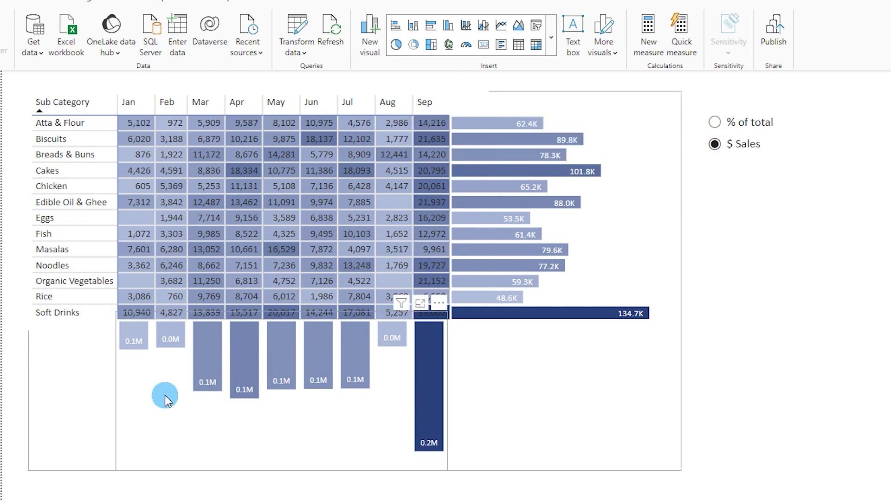
click(149, 344)
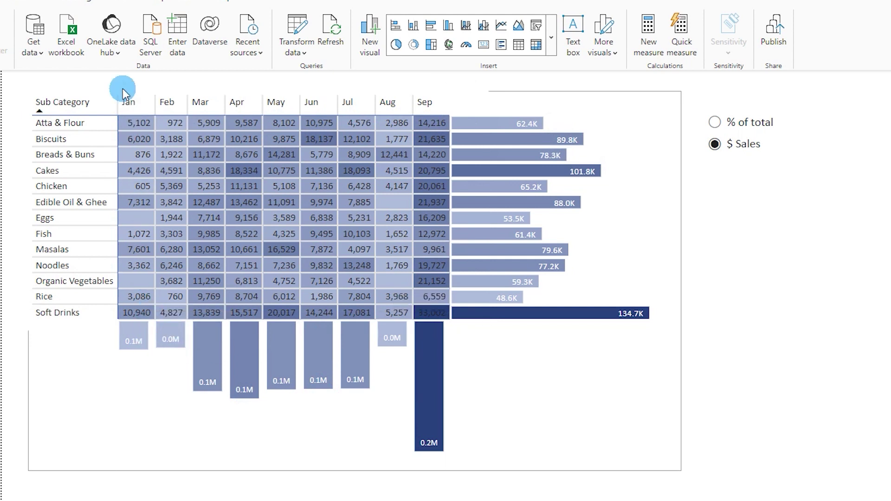
click(93, 138)
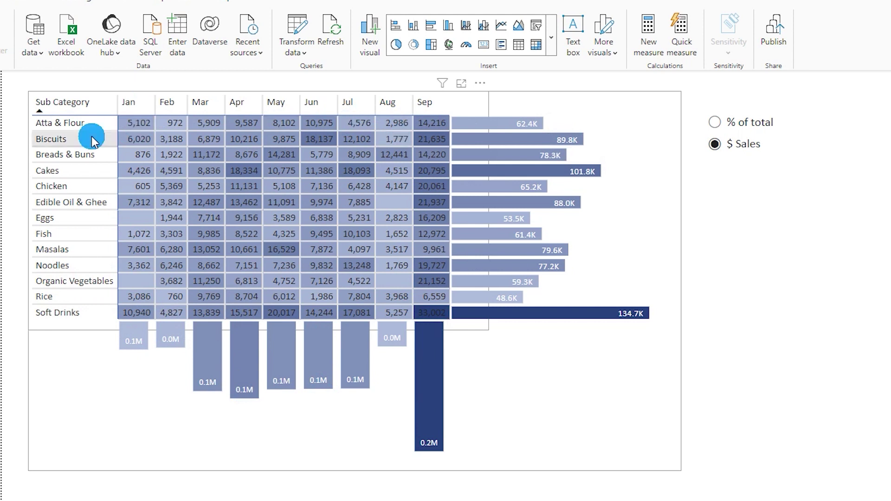
click(475, 149)
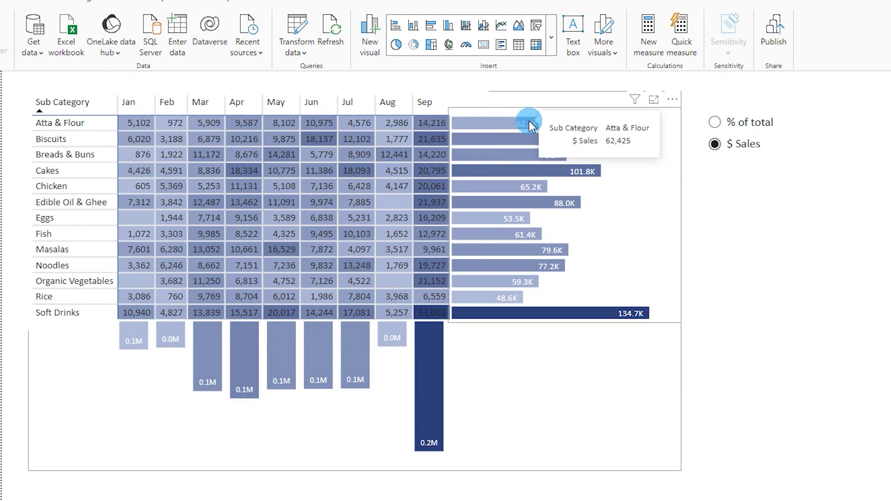
mouse_move(277, 383)
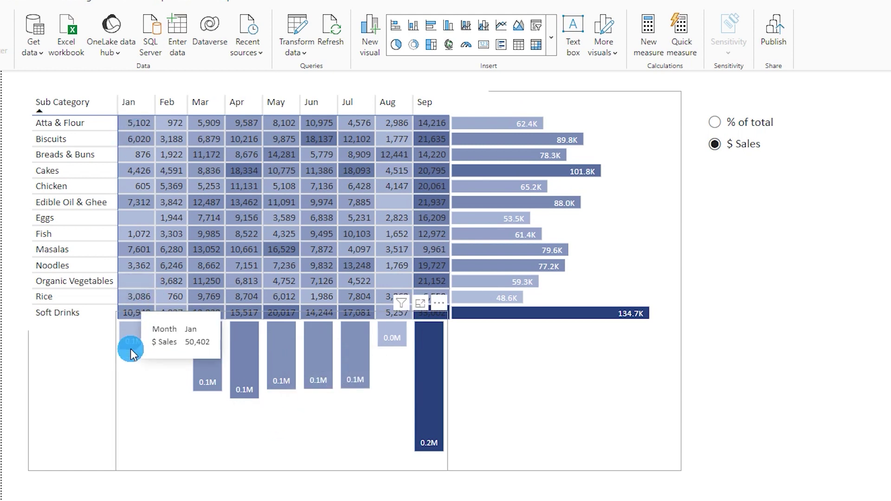
- Switch the report to % of total and examine the sub category and month shares in the matrix and charts
click(728, 173)
click(715, 122)
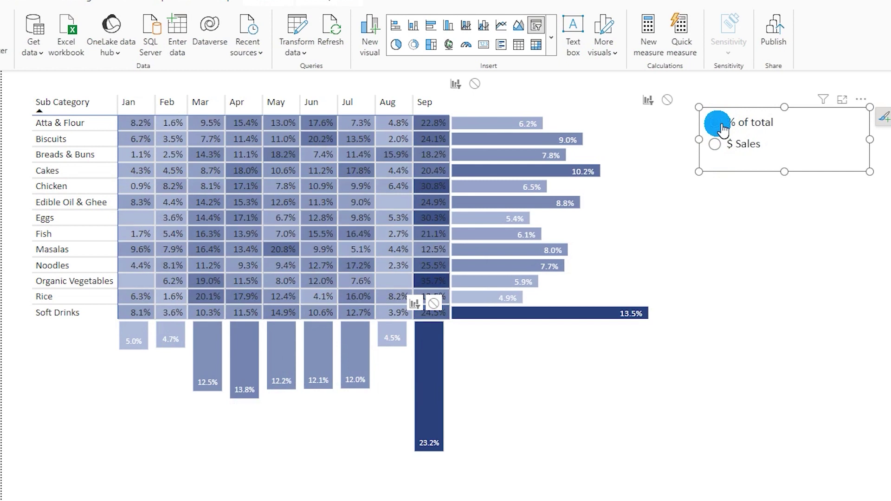
click(699, 305)
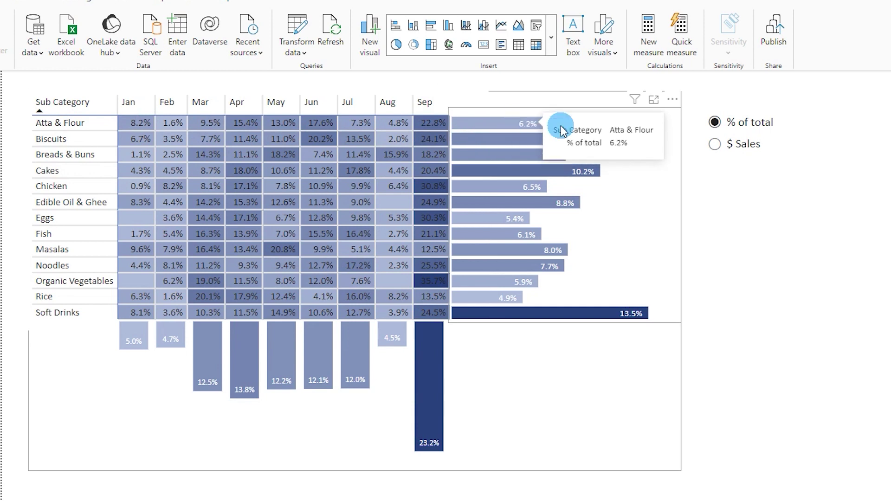
mouse_move(561, 177)
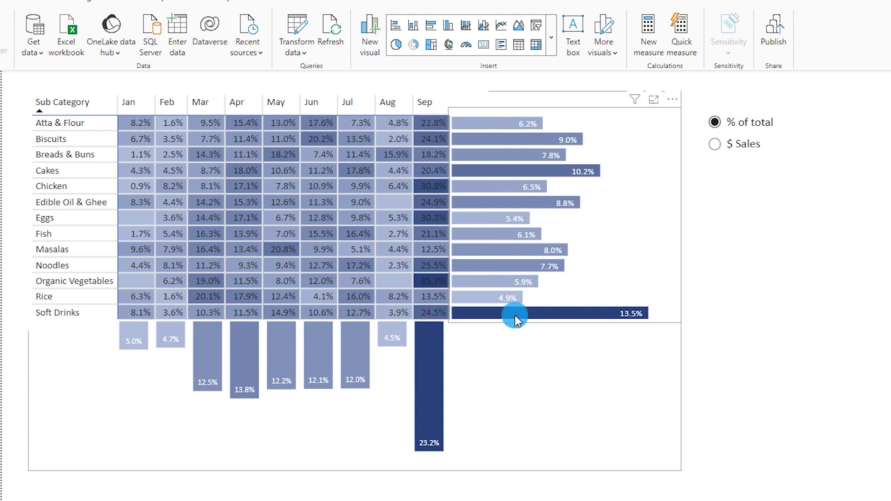
mouse_move(515, 317)
mouse_move(630, 316)
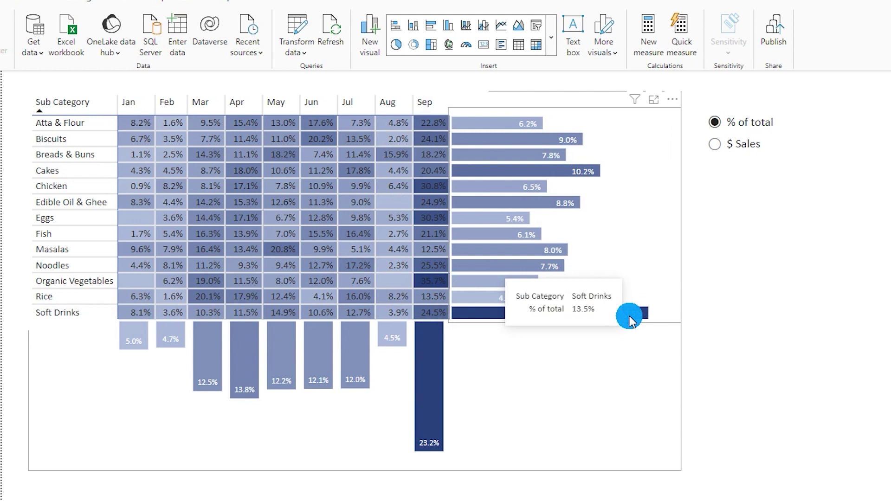
click(314, 439)
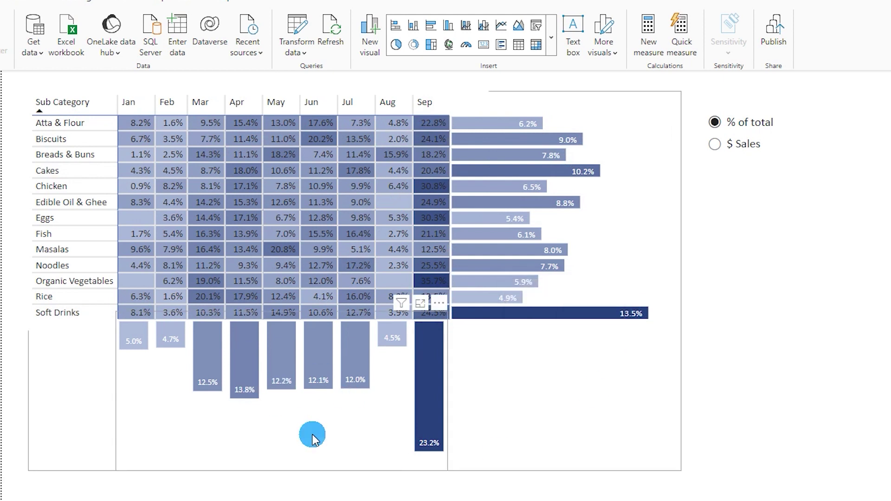
click(430, 448)
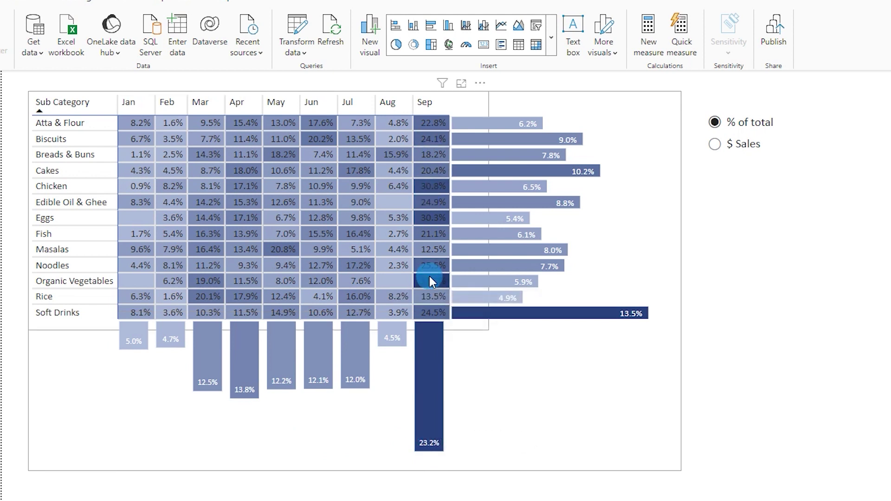
click(392, 347)
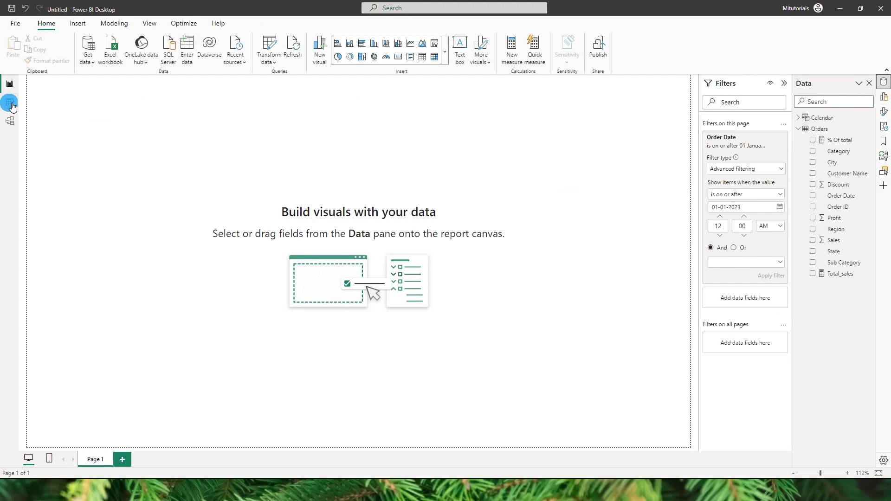
- Examine the Orders table data and the model relationship between its Order Date and the Calendar table's Date
click(9, 101)
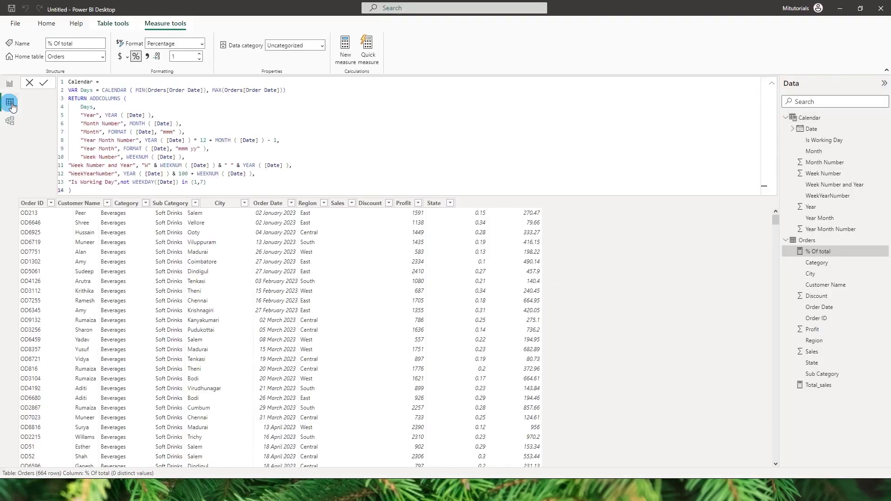
click(794, 241)
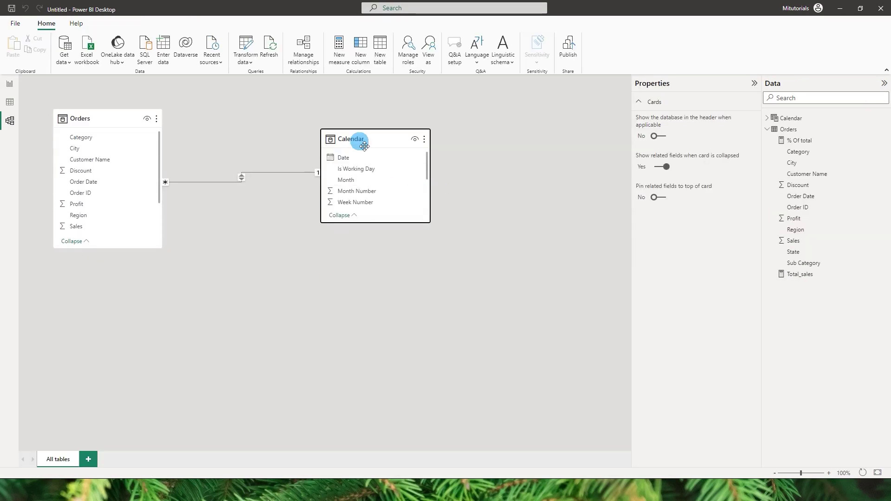
click(359, 141)
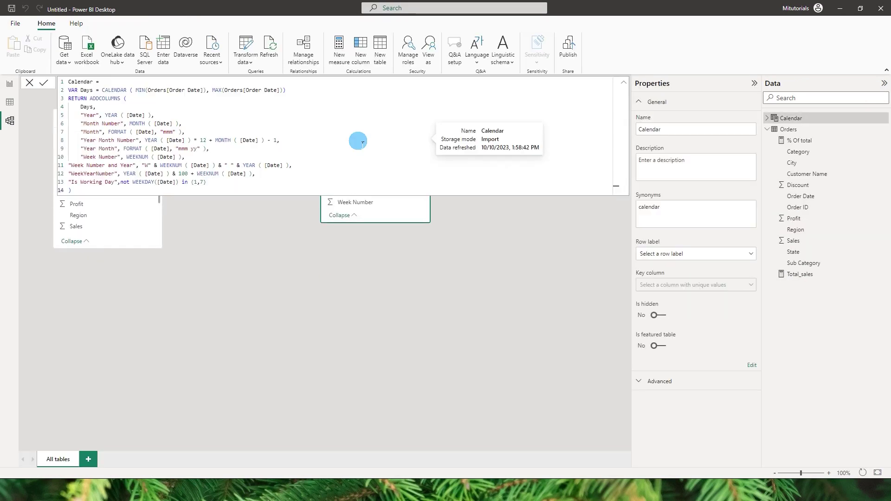
click(298, 273)
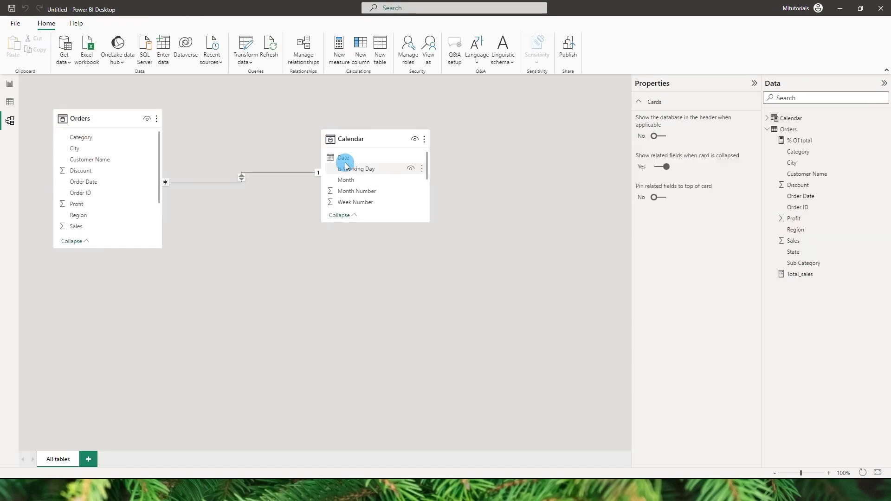
click(175, 187)
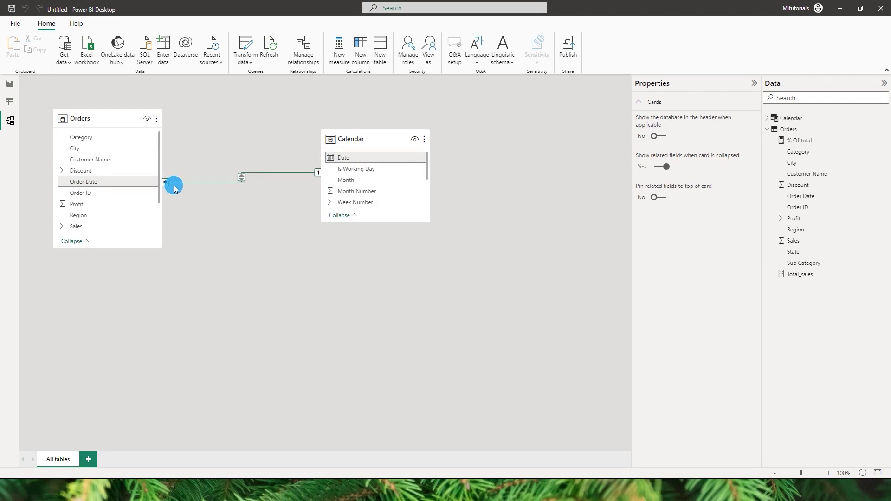
- Return to the blank report page and review the formula of the Total_sales measure
click(9, 83)
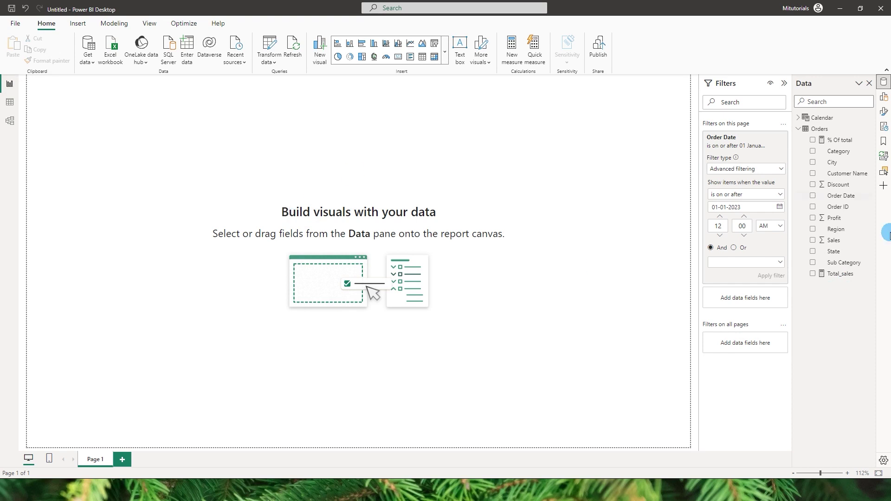
click(840, 274)
click(312, 87)
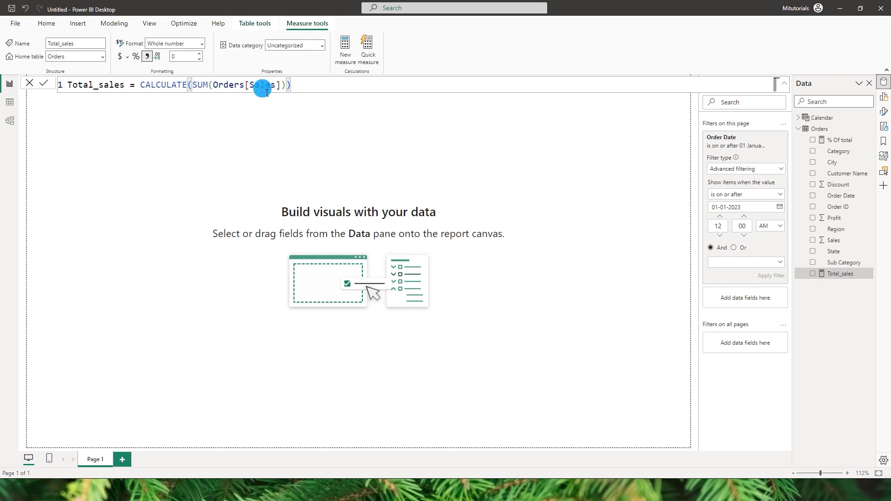
click(199, 135)
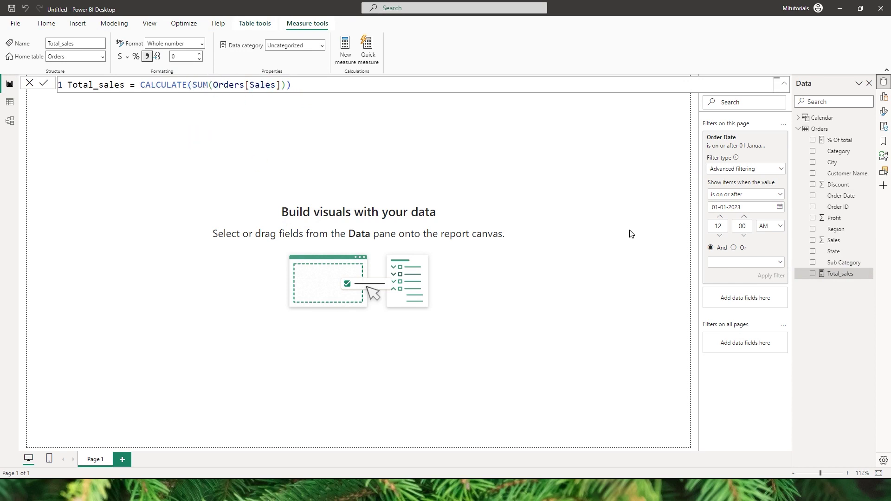
- Insert a matrix visual on the report page, enlarge it and reposition it away from the page corner
click(47, 23)
click(153, 168)
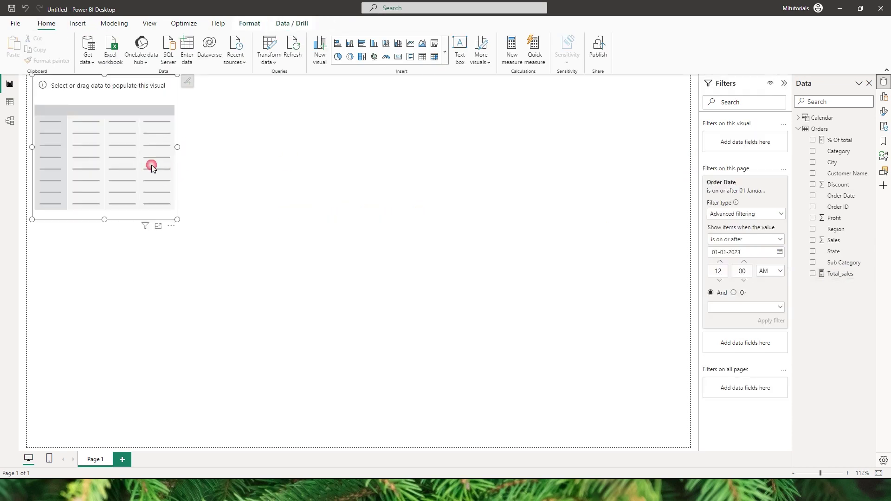
drag(183, 225, 418, 341)
drag(283, 257, 323, 269)
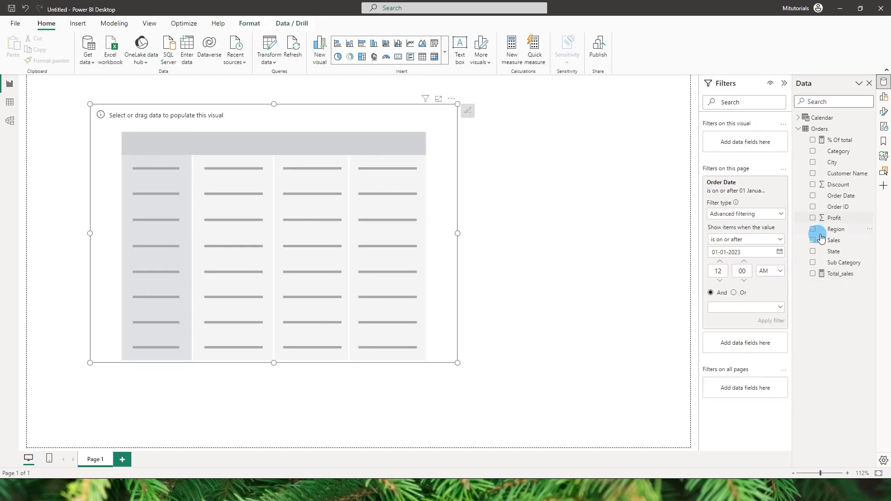
- Add Sub Category from Orders as the matrix rows and Month from Calendar as its columns
click(883, 97)
click(834, 147)
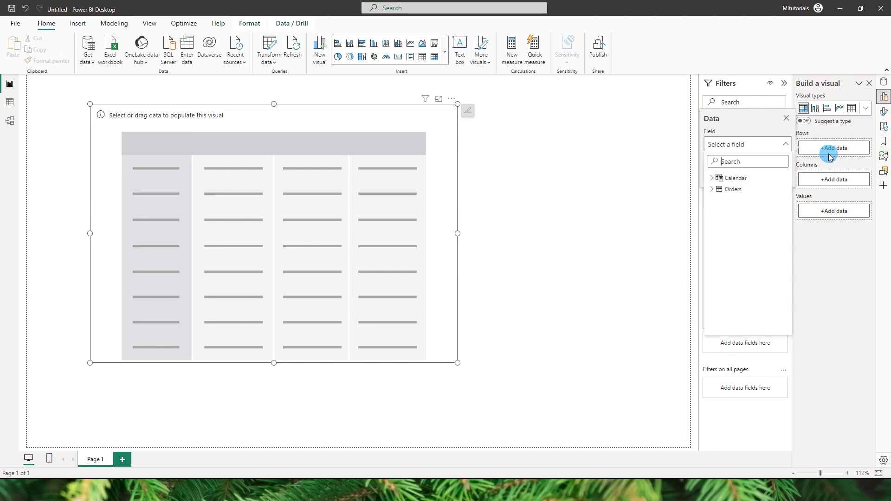
click(712, 190)
click(747, 314)
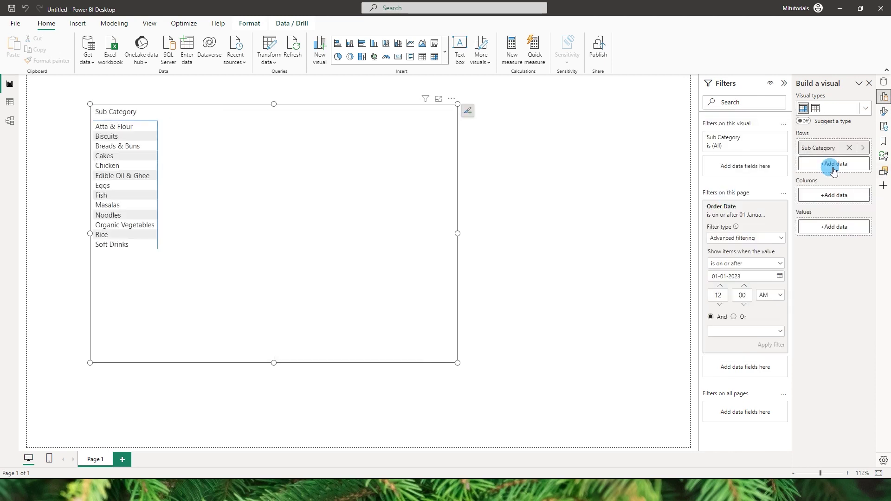
click(832, 198)
click(712, 225)
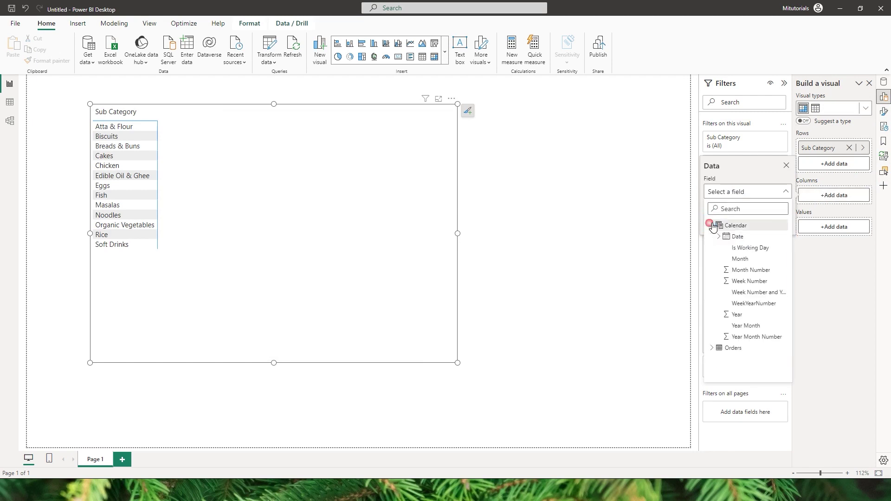
click(740, 261)
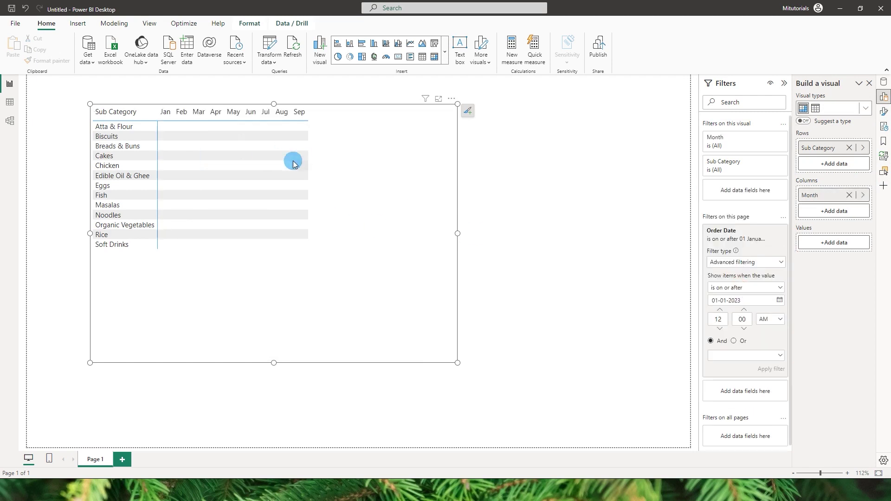
- Add the Total_sales measure as the matrix values and resize the visual to be wider and shorter
click(833, 241)
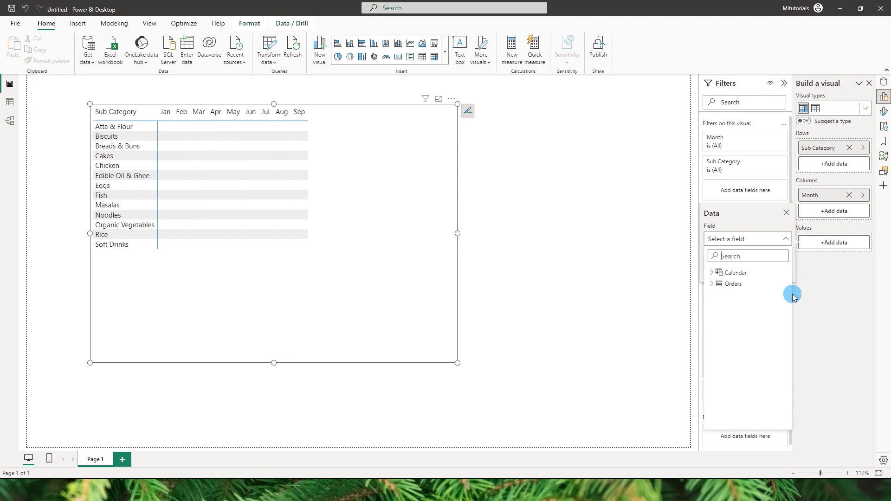
click(718, 289)
click(752, 419)
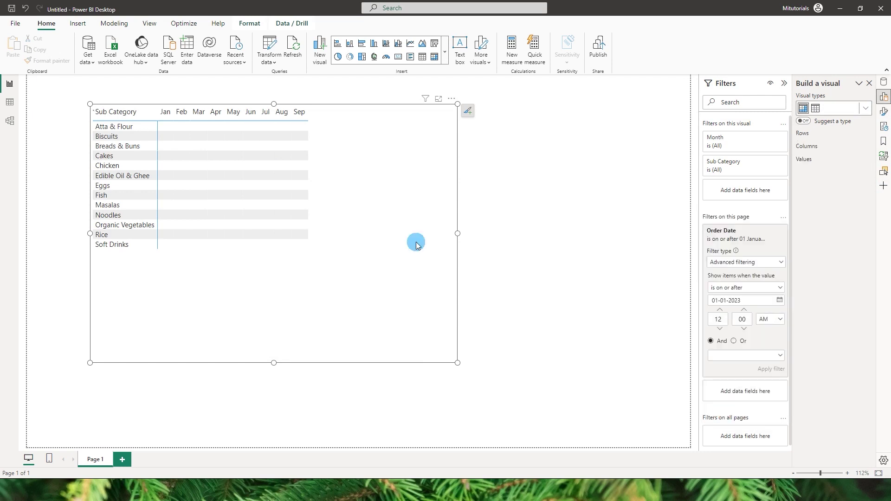
drag(458, 363, 519, 311)
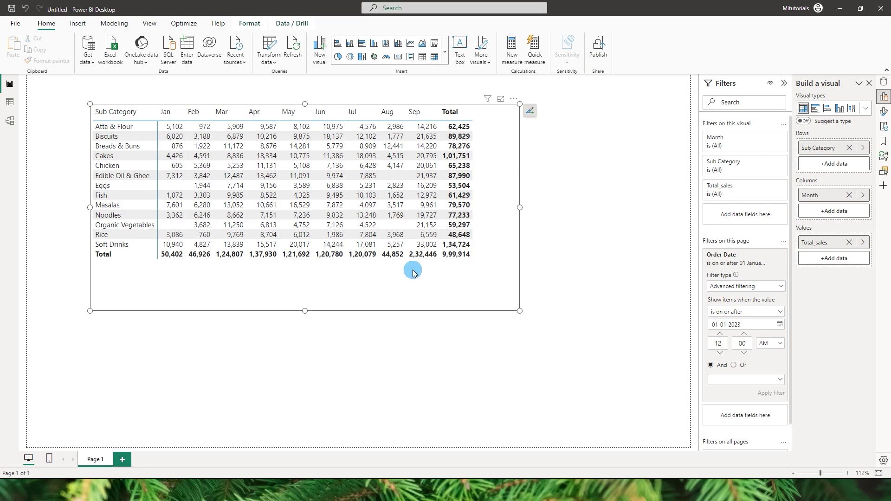
- Turn off both the column subtotals and the row subtotals of the matrix
click(884, 112)
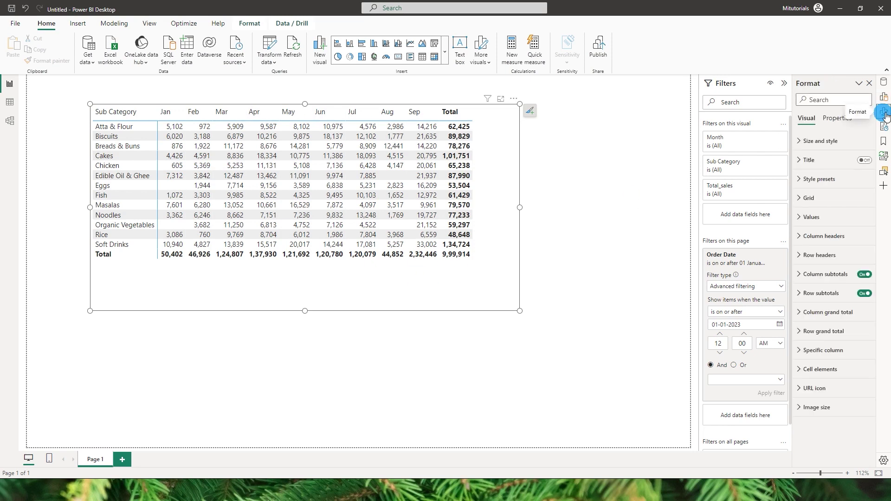
click(866, 283)
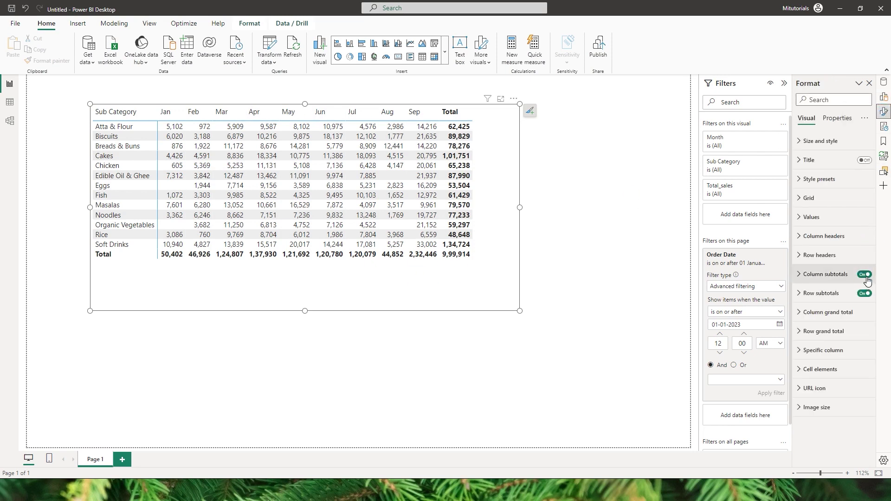
click(867, 295)
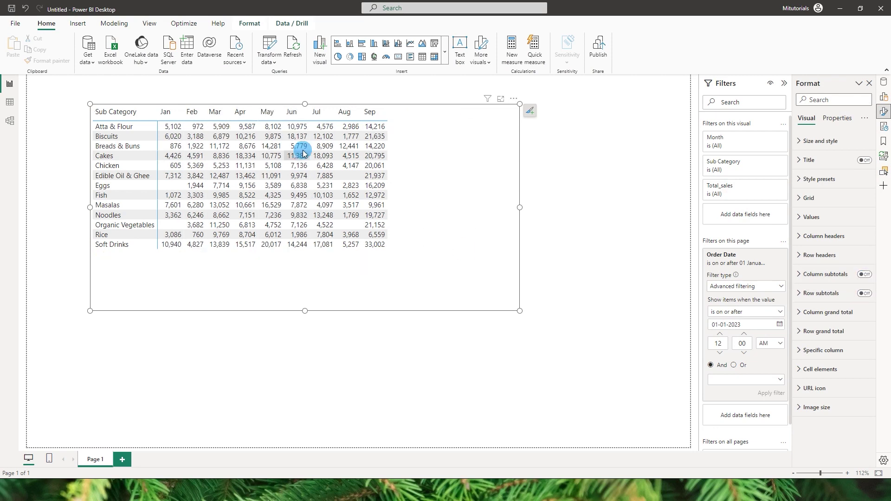
- Turn off the banded row color of the matrix's row headers and shift the visual slightly on the page
click(801, 256)
scroll(817, 274, down, 3)
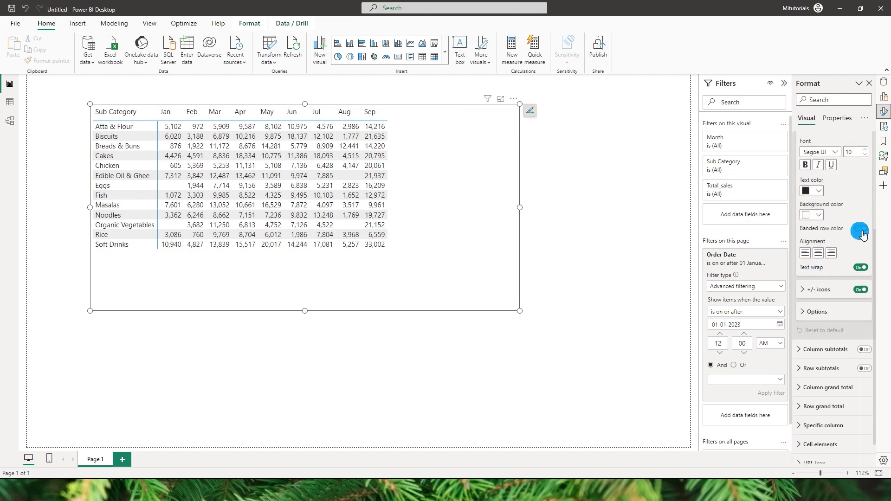
click(860, 228)
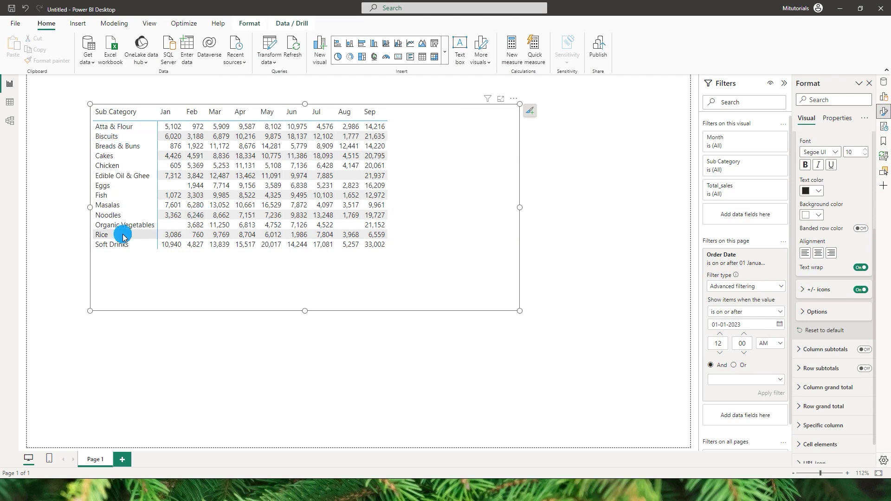
drag(124, 237, 120, 246)
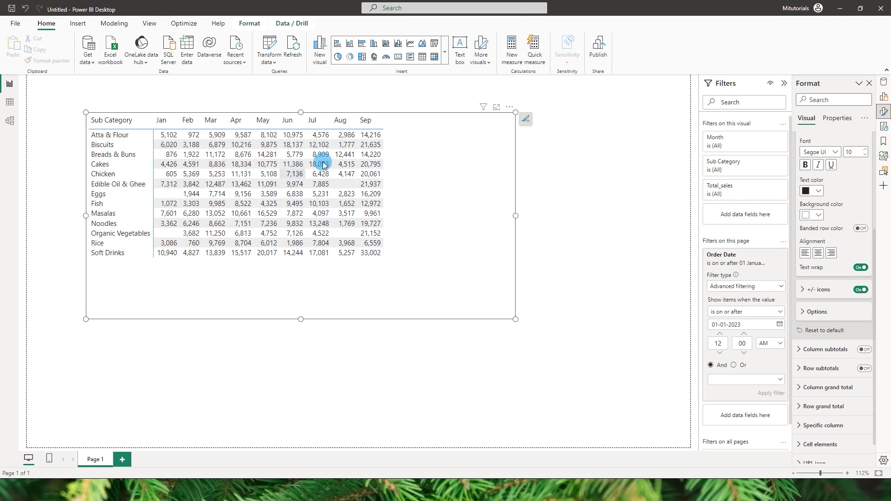
- In the % Of total measure, define the variable Filtered_Sales as CALCULATE(SUM(Orders[Sales]))
click(883, 82)
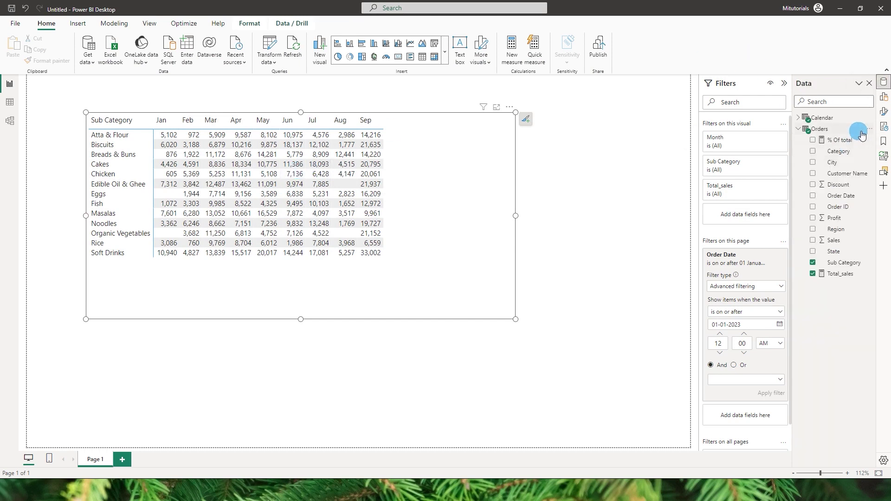
click(842, 139)
click(83, 86)
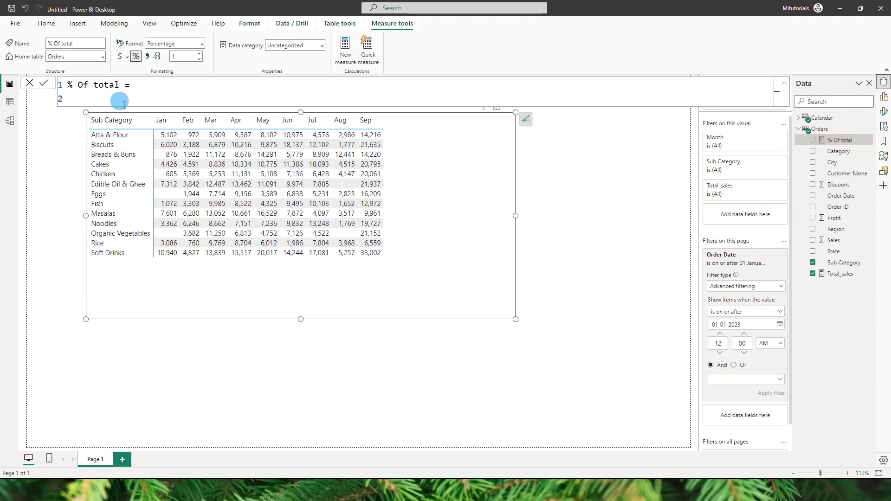
text(VAR Filtered_Sales =)
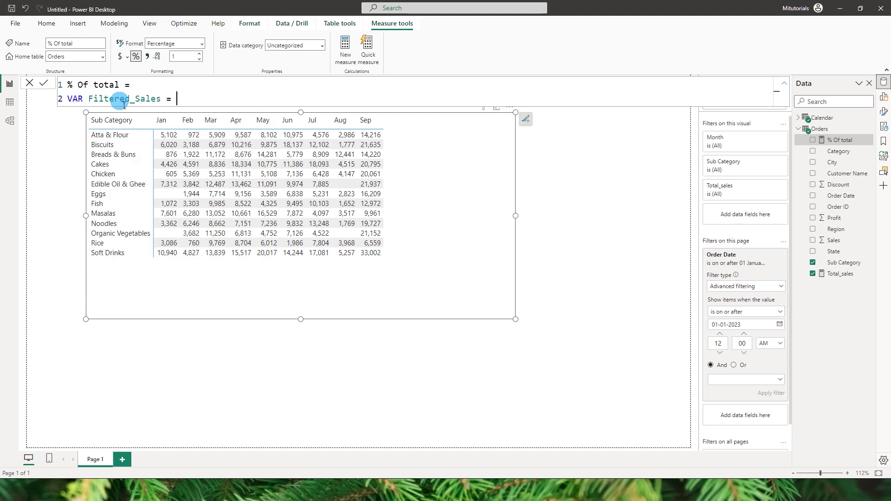
text(CALCULATE(SUM(S)
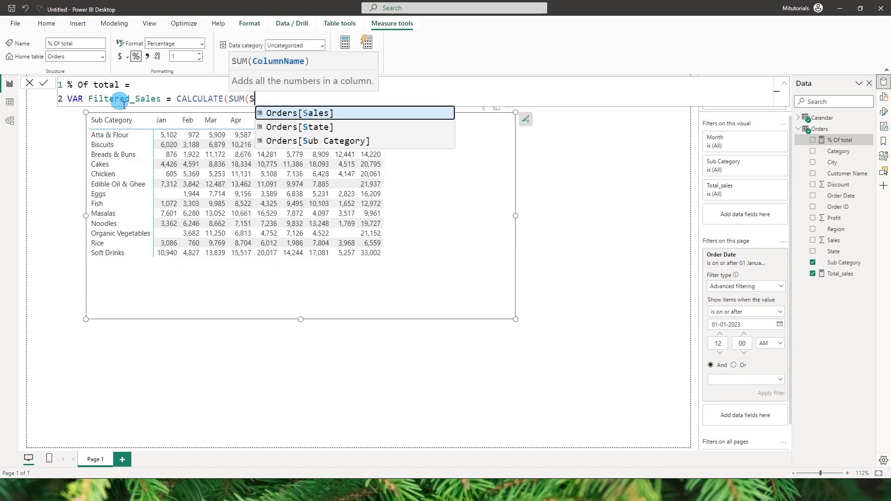
key(Tab)
text()))
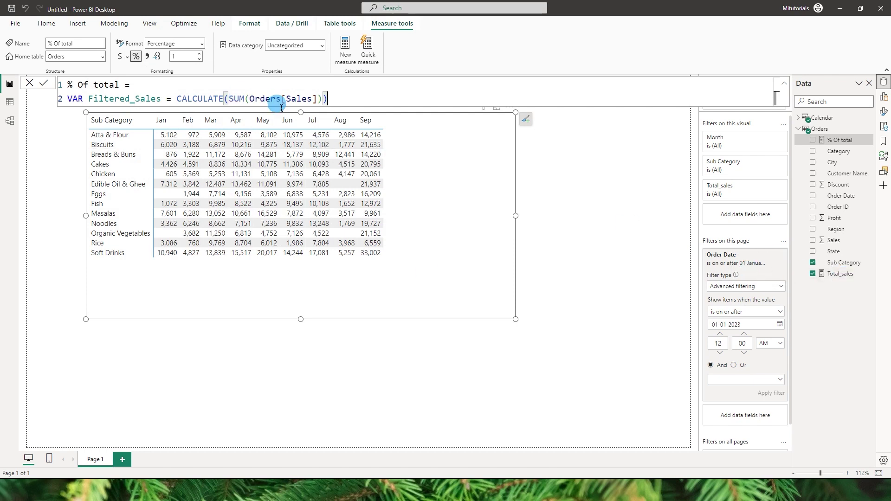
drag(324, 104, 75, 103)
click(338, 101)
- Declare a second variable, All_Except_Sales, on a new line, beginning with CALCULATE over the sum of Orders[Sales]
key(shift+Return)
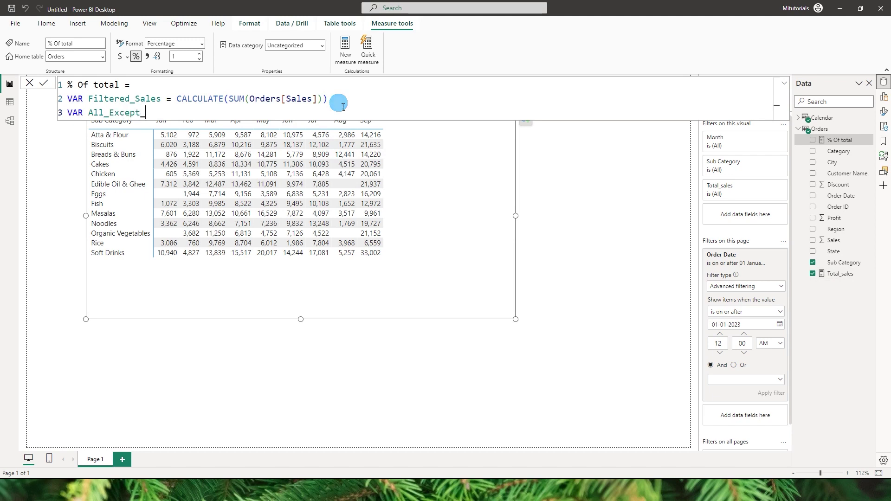
text(Cal)
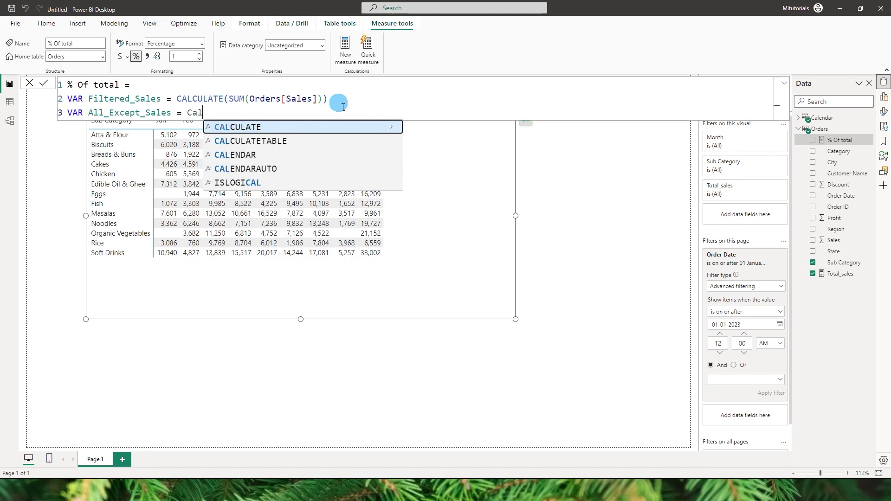
key(Tab)
text(SUM(Sa)
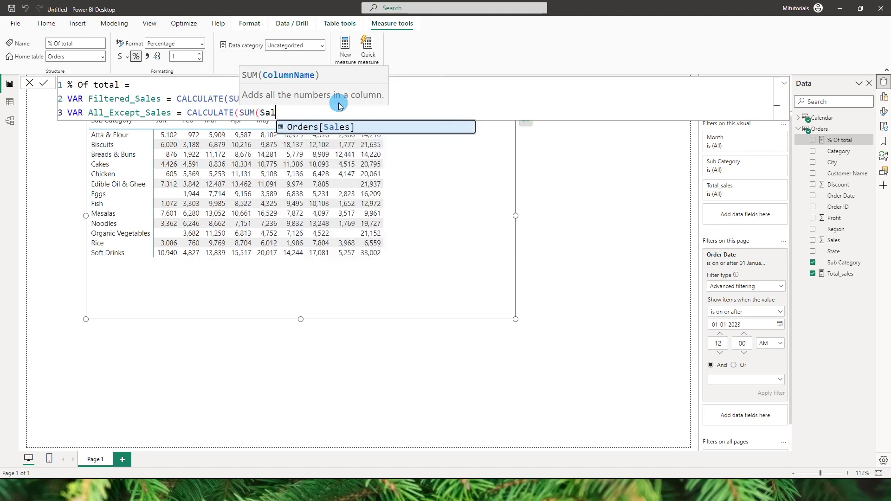
key(Tab)
- Complete the All_Except_Sales expression with the filter ALLEXCEPT(Orders,Orders[Sub Category])
text(),All)
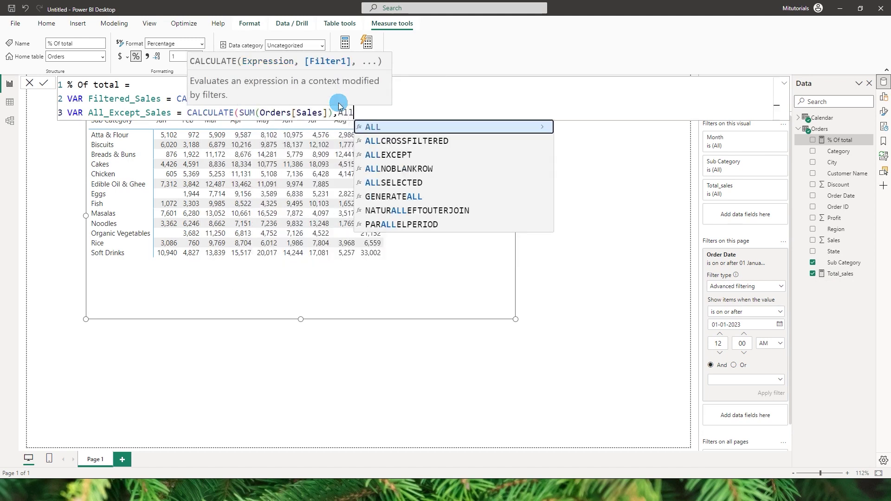
text(e)
key(Tab)
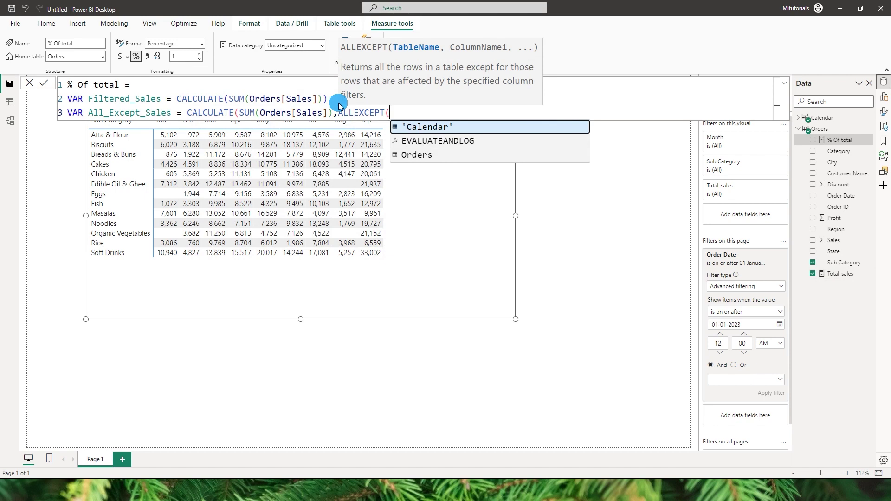
text(Or)
key(Tab)
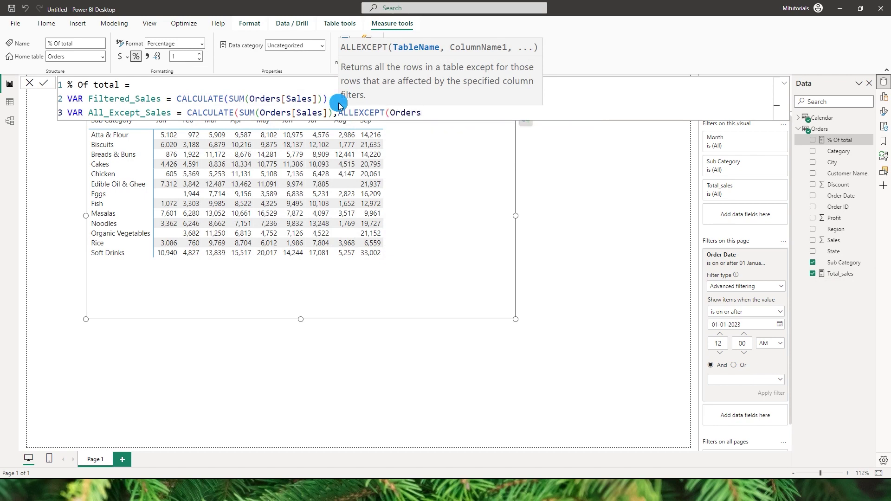
text(,Sub)
key(Tab)
text()))
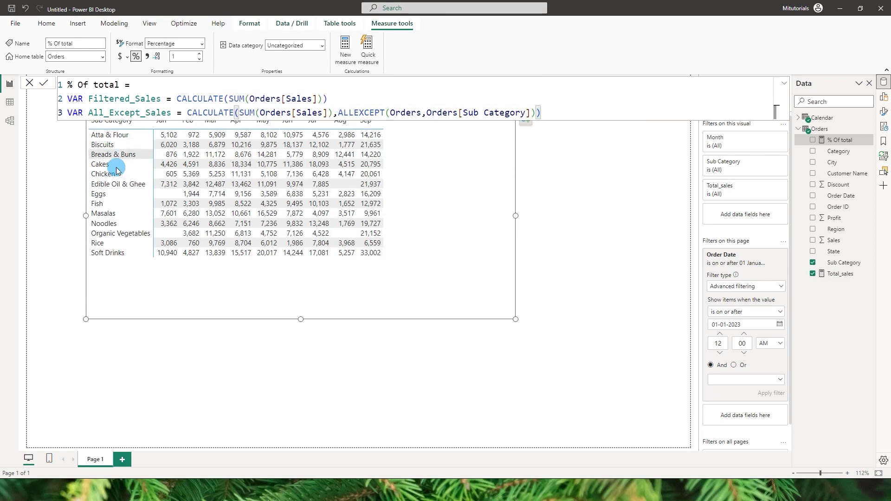
drag(540, 113, 188, 113)
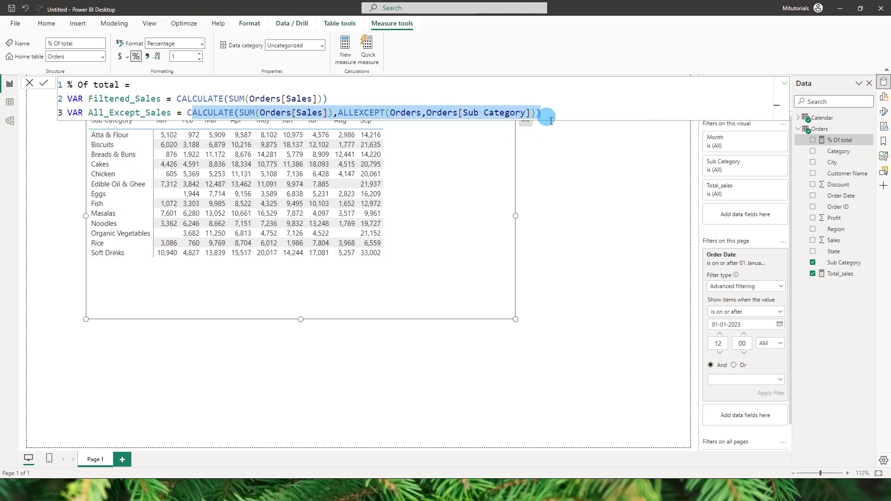
drag(540, 113, 322, 121)
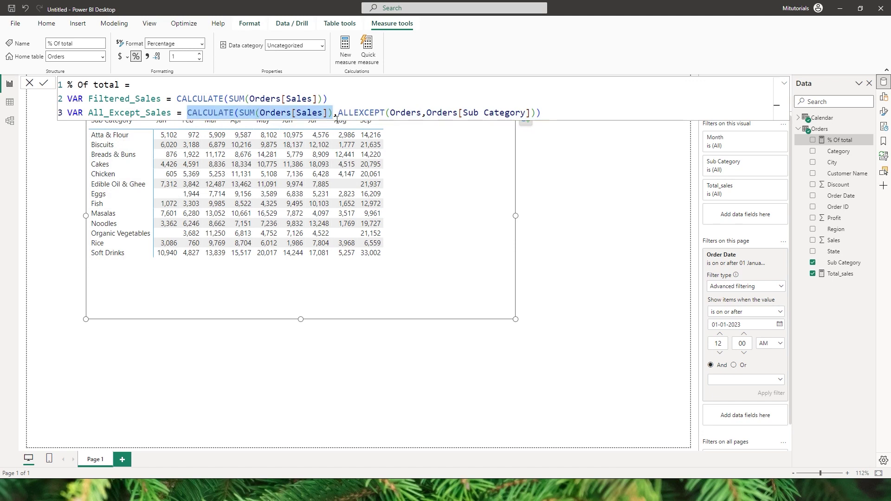
drag(339, 115, 547, 116)
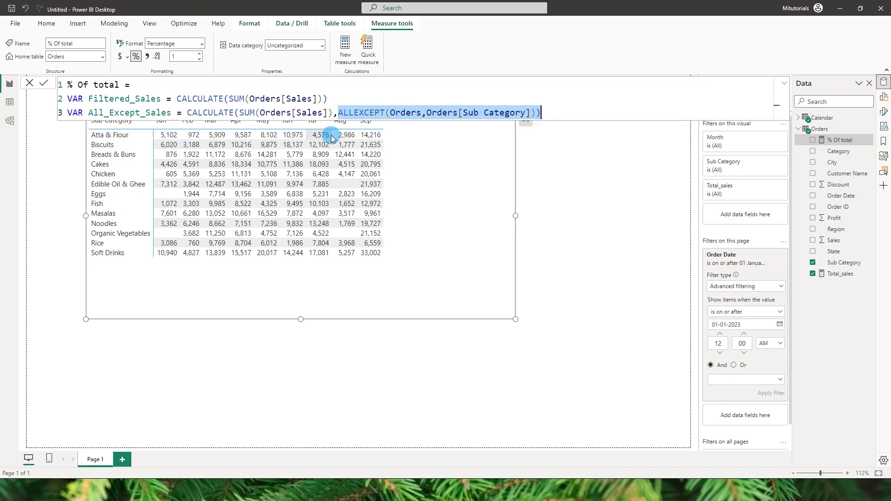
- Add a Return statement to the measure, separated from the variable definitions by a blank line
click(568, 114)
key(shift+Return)
key(shift+Return)
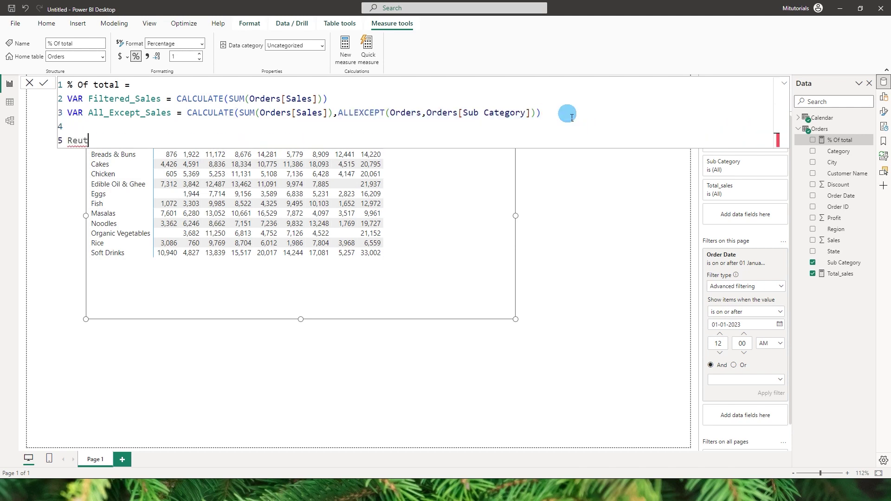
text(Return)
key(shift+Return)
- Return DIVIDE(Filtered_Sales , All_Except_Sales) as the measure's result and commit the formula
text(DIVIDE()
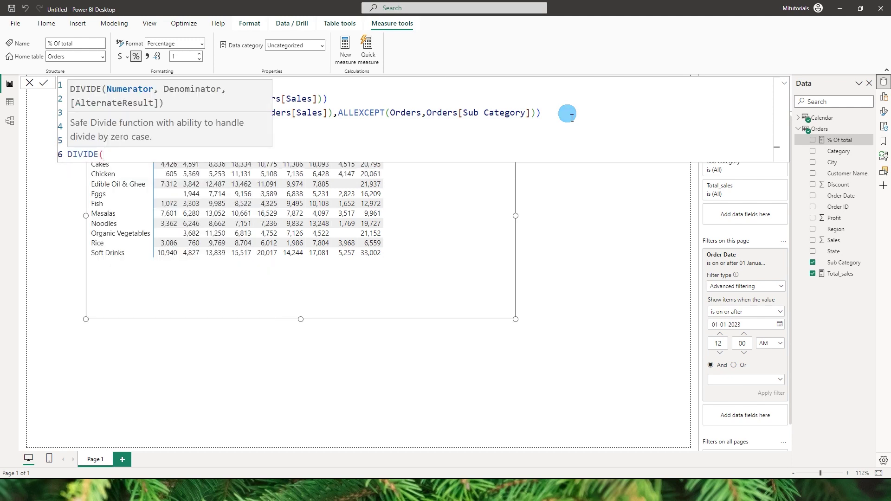
text(Fil)
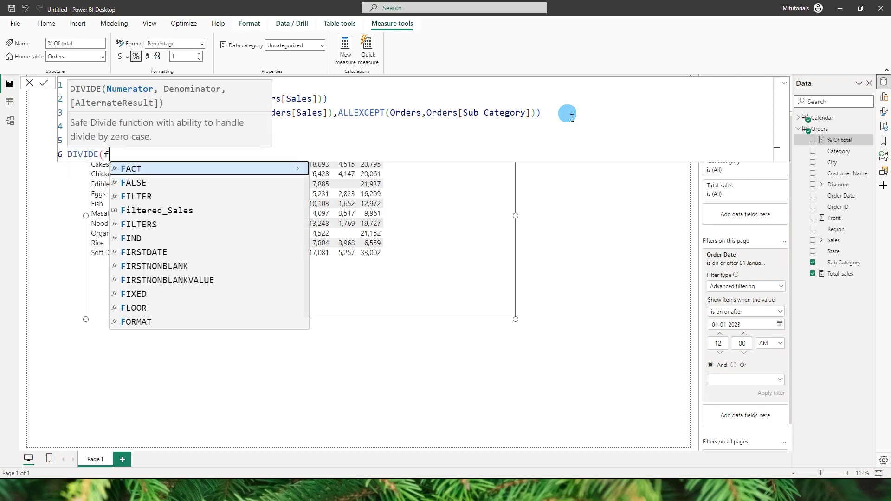
key(Down)
key(Tab)
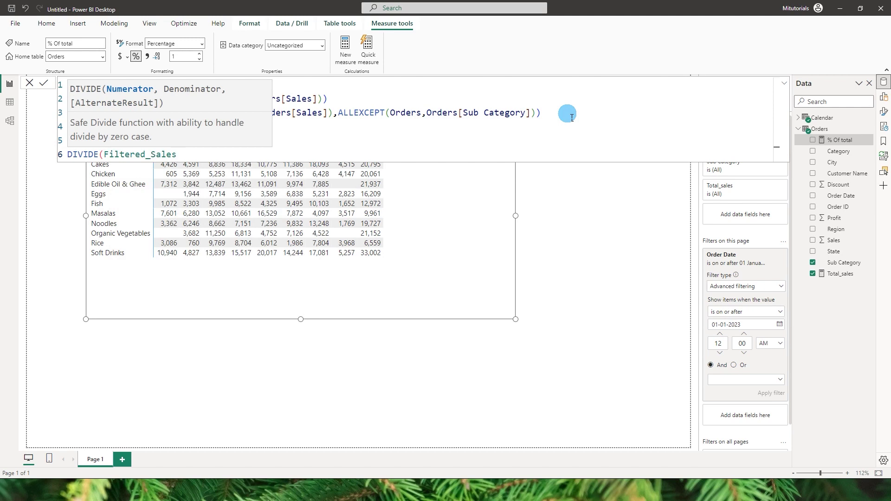
text(, All)
key(Down)
key(Tab)
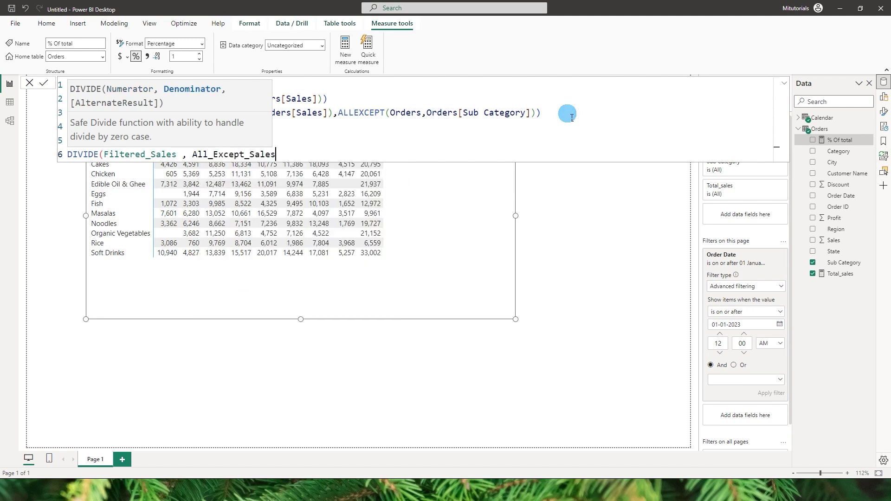
text())
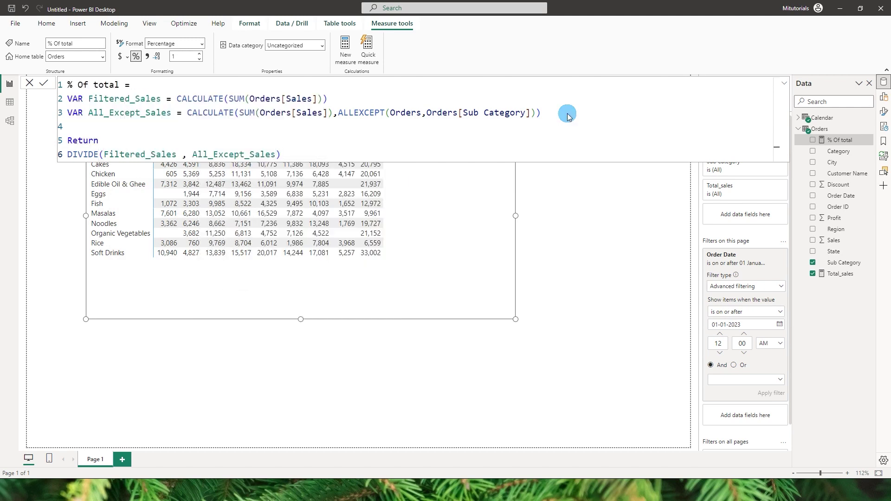
key(Return)
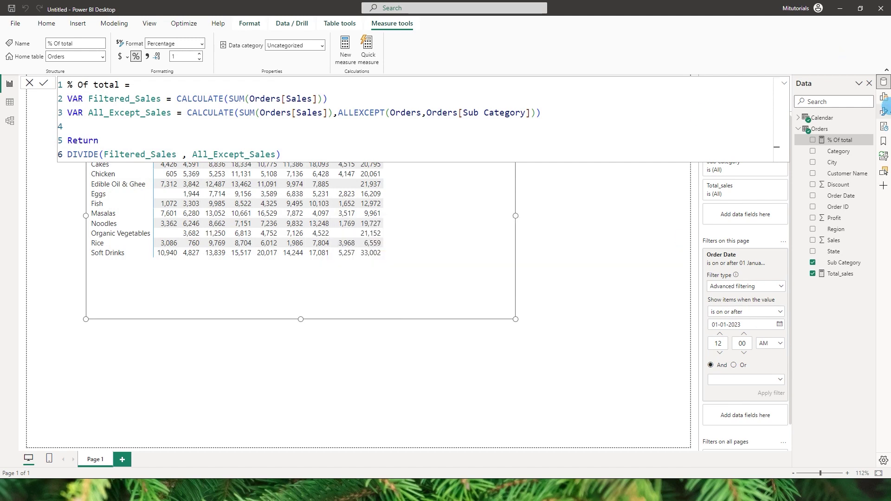
- Replace Total_sales with the % Of total measure from Orders in the matrix values
click(884, 96)
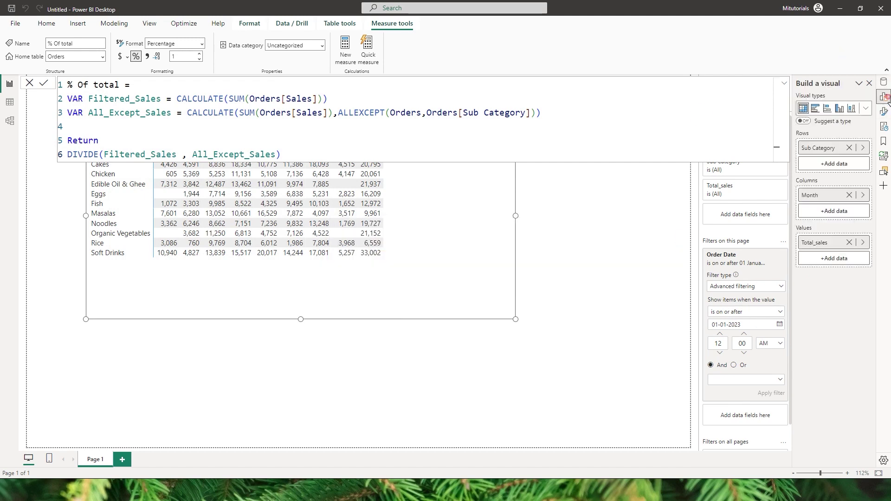
click(849, 242)
click(834, 242)
click(717, 284)
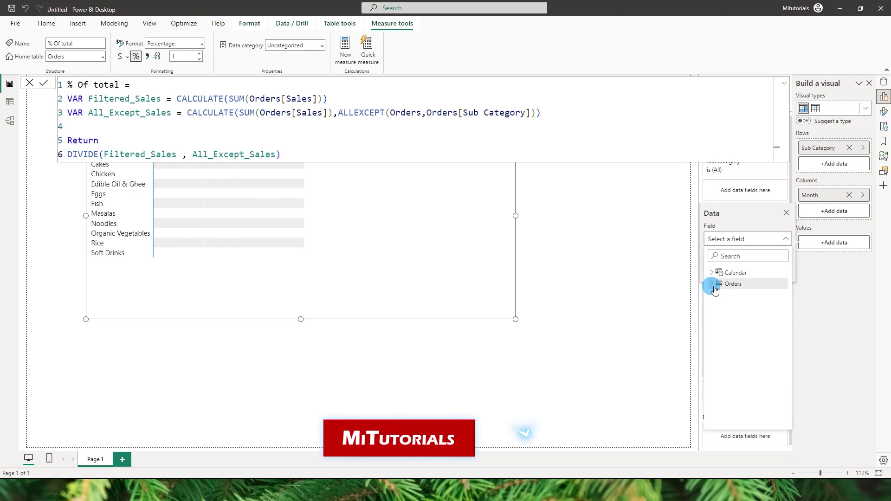
click(744, 295)
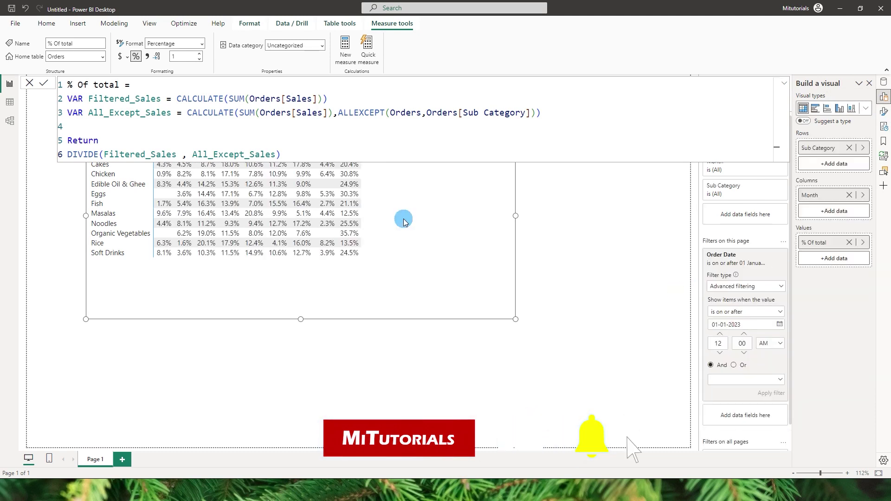
click(553, 223)
click(431, 225)
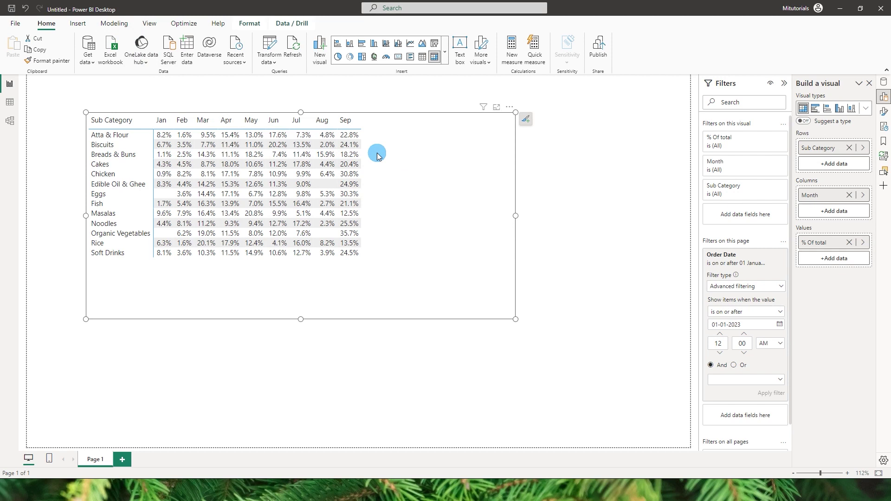
- Start a new fields parameter and name it Dynamic_values
click(115, 26)
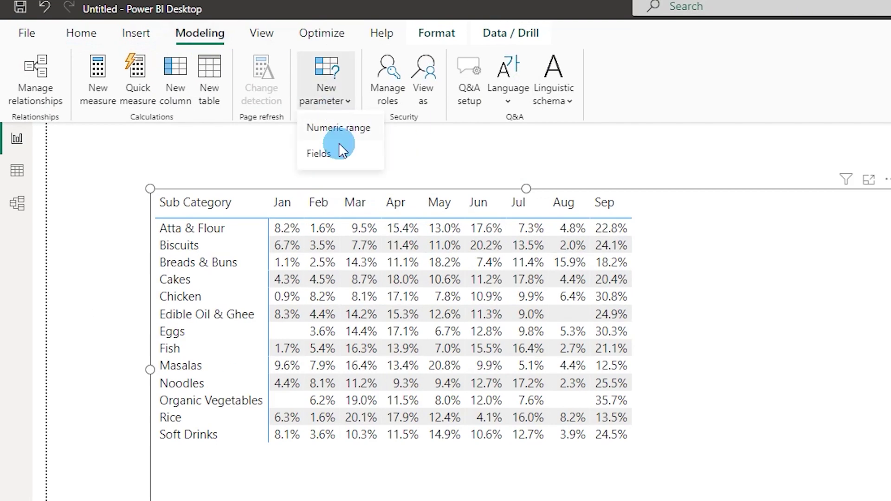
click(339, 147)
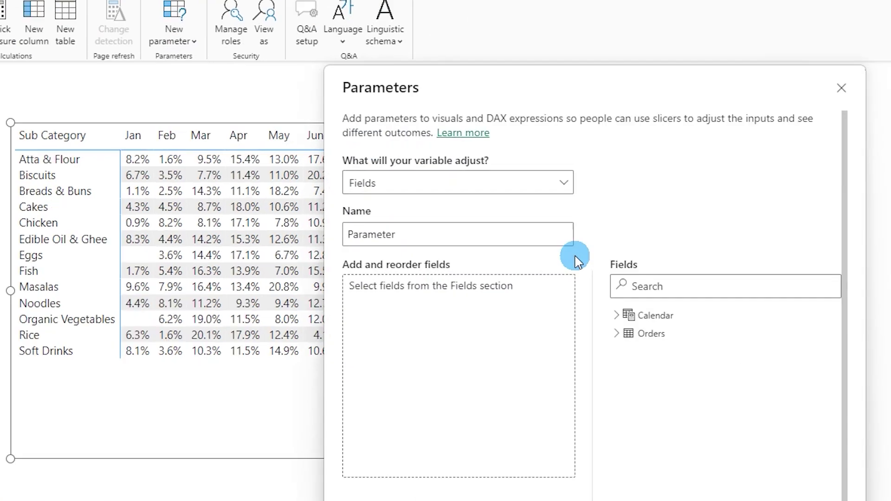
double_click(223, 156)
text(Dynamic)
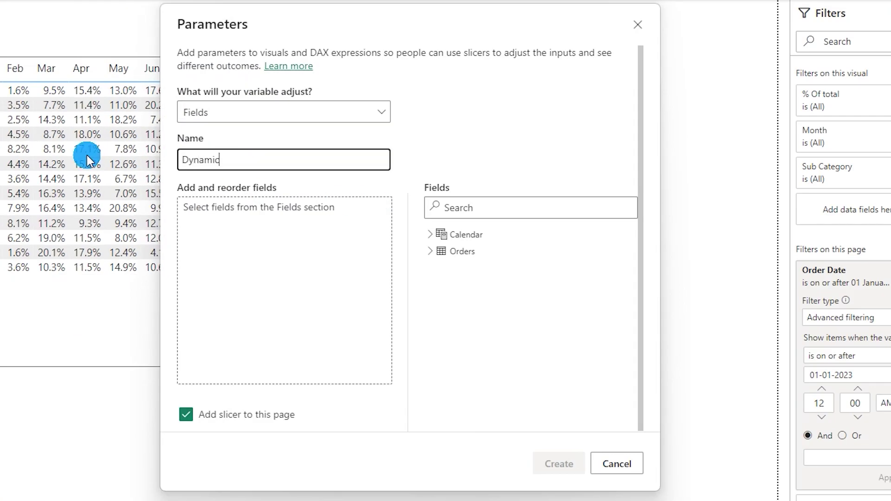
text(_values)
click(283, 233)
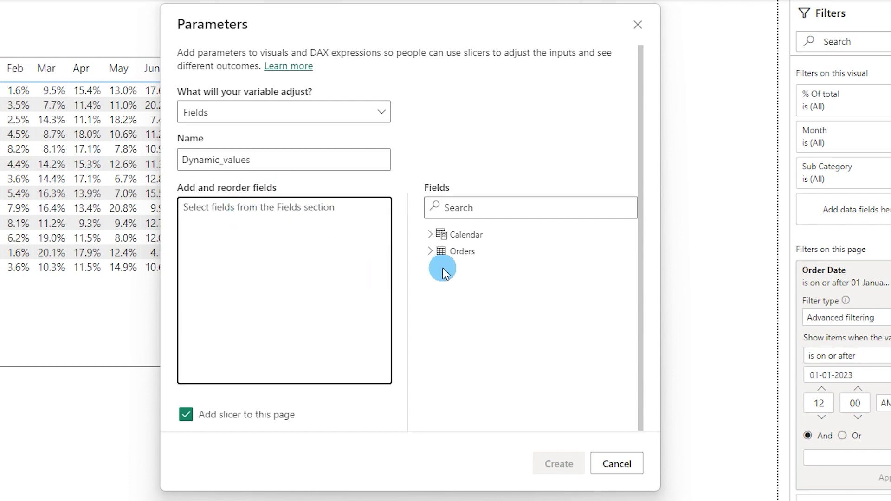
- Add the % Of total and Total_sales measures from Orders to the parameter's fields
click(431, 251)
click(487, 268)
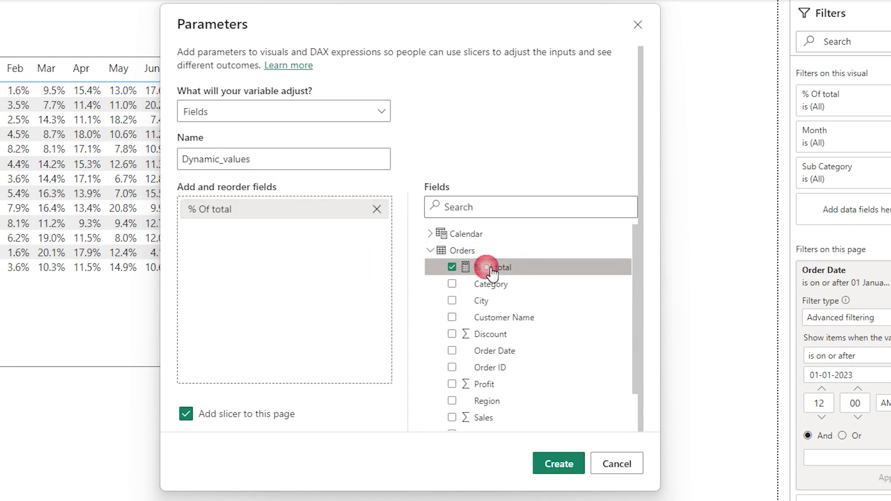
scroll(534, 334, down, 2)
click(451, 422)
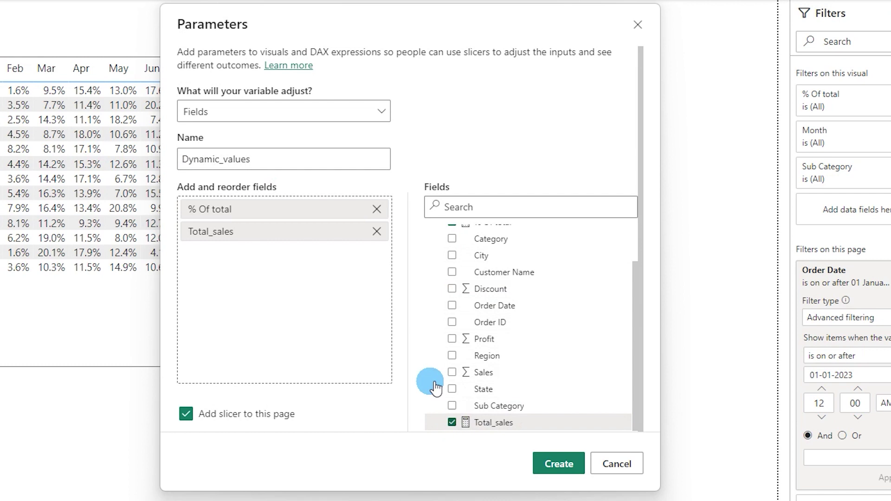
- Create the Dynamic_values parameter with its slicer, then shrink the slicer and place it in the empty area beside the matrix
click(559, 463)
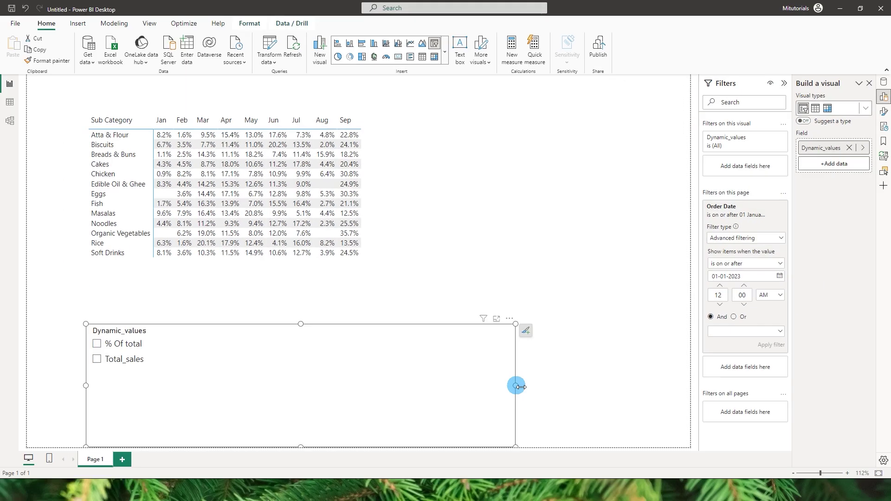
drag(516, 386, 641, 147)
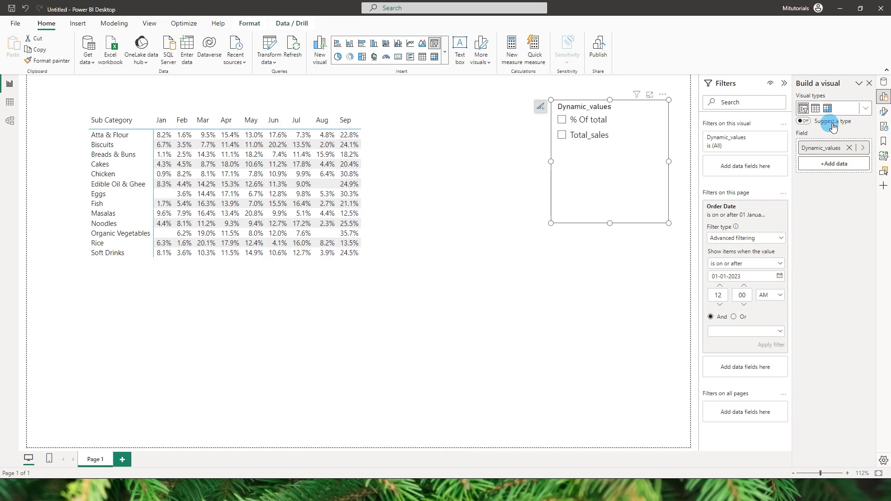
- Change the Total_sales display label to "$ Sales" in the Dynamic_values parameter formula and commit it
click(884, 85)
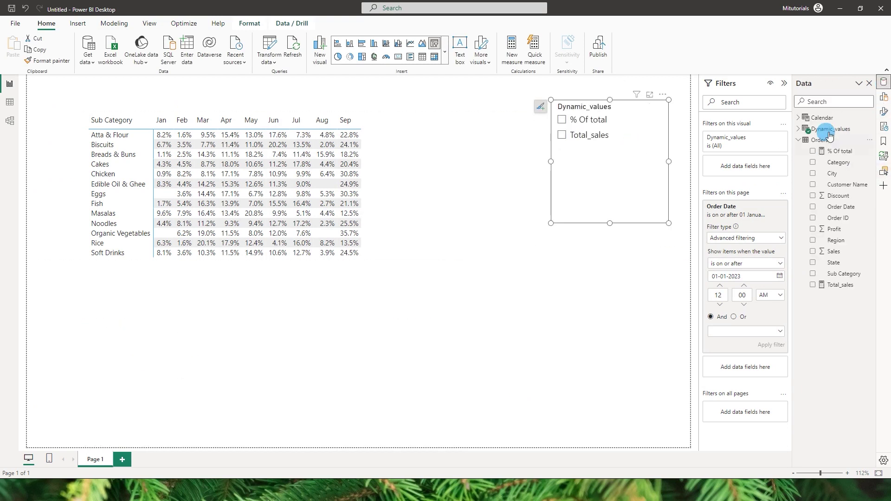
click(799, 129)
click(840, 140)
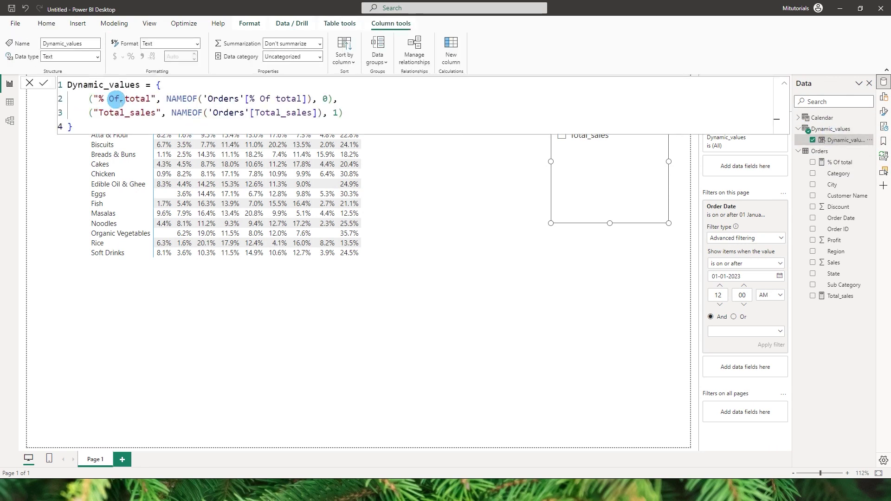
drag(98, 113, 145, 113)
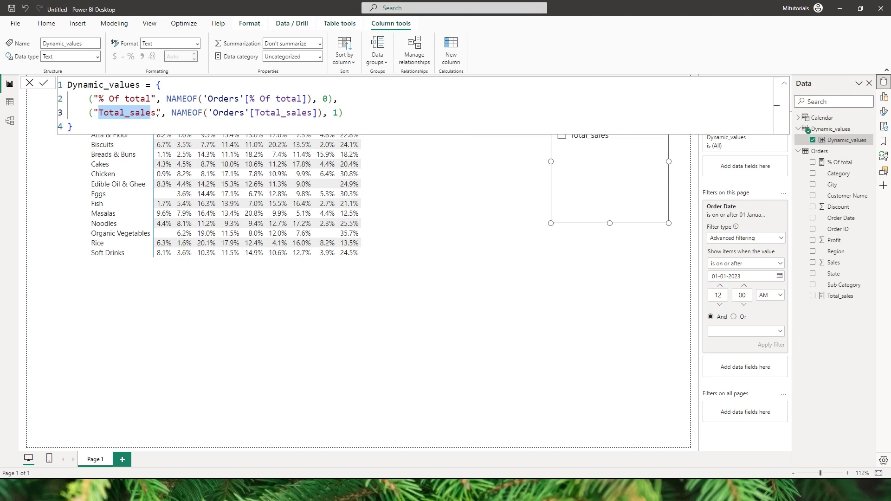
text($ Sak)
key(BackSpace)
text(les)
click(46, 85)
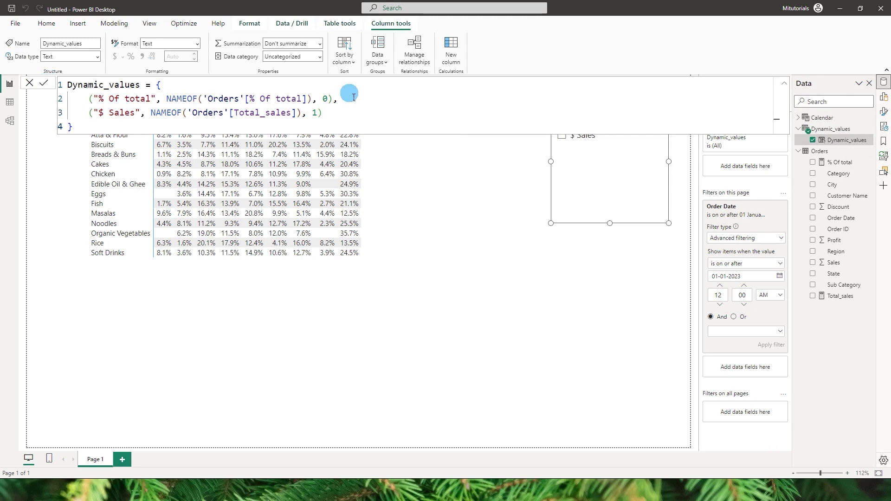
- Keep the Dynamic_values slicer style as Vertical list and turn on Single select
click(885, 116)
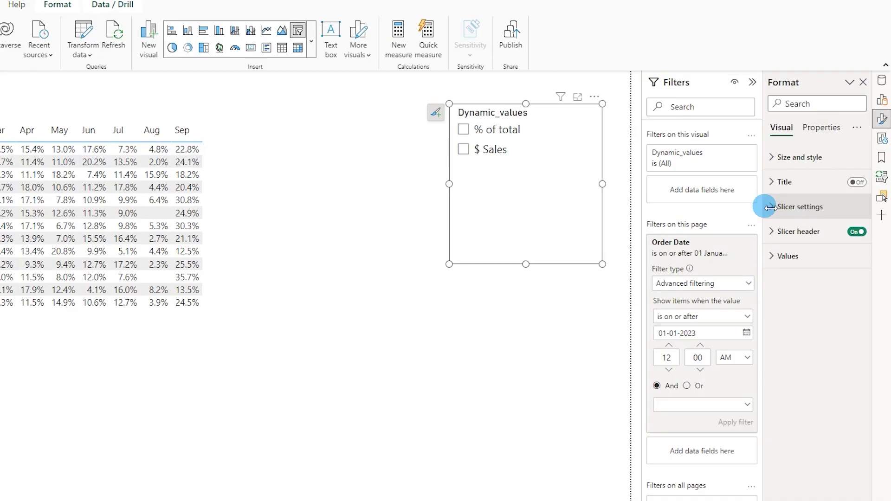
click(789, 193)
click(822, 249)
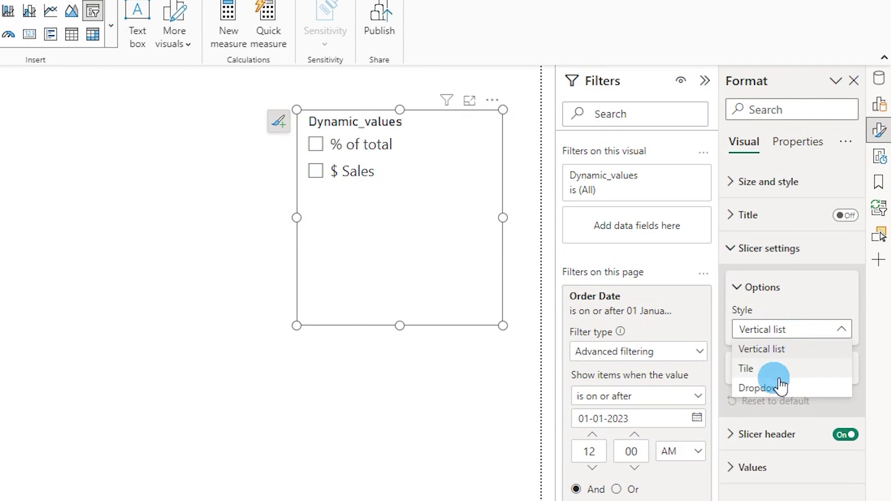
click(761, 356)
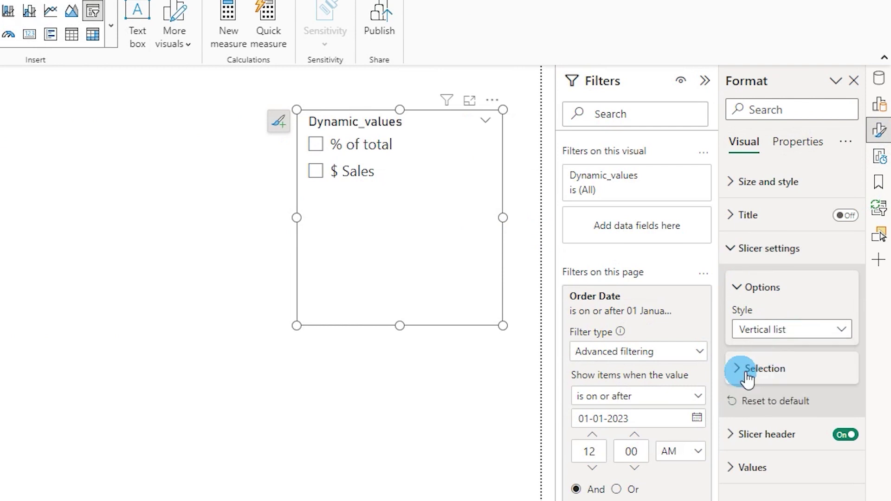
click(749, 371)
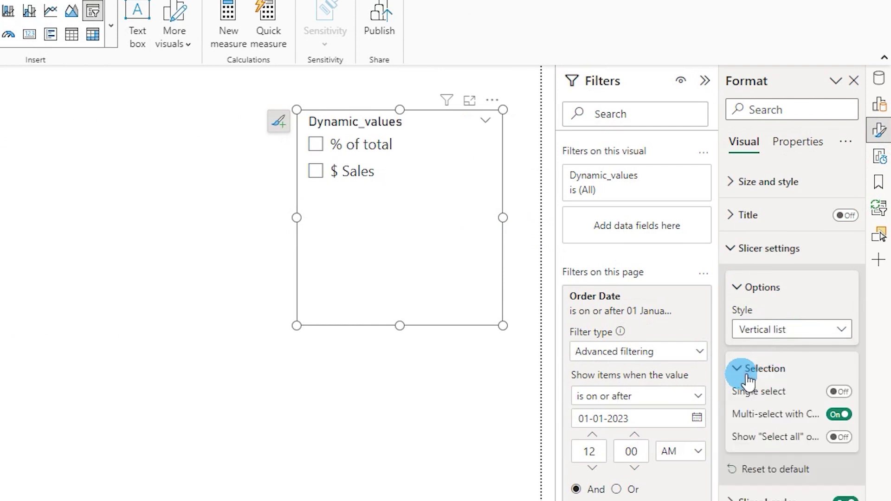
click(838, 392)
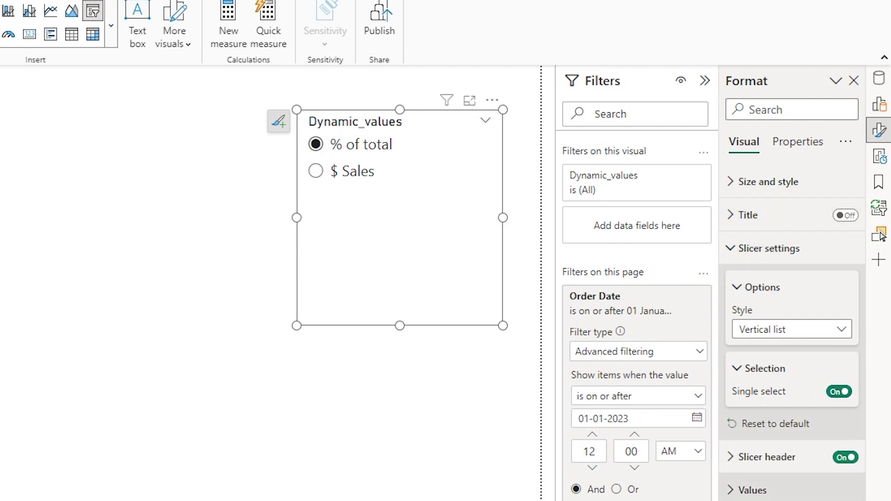
- Hide the slicer header, reduce the slicer's height to fit its two options, and move it to the page's upper corner
click(848, 459)
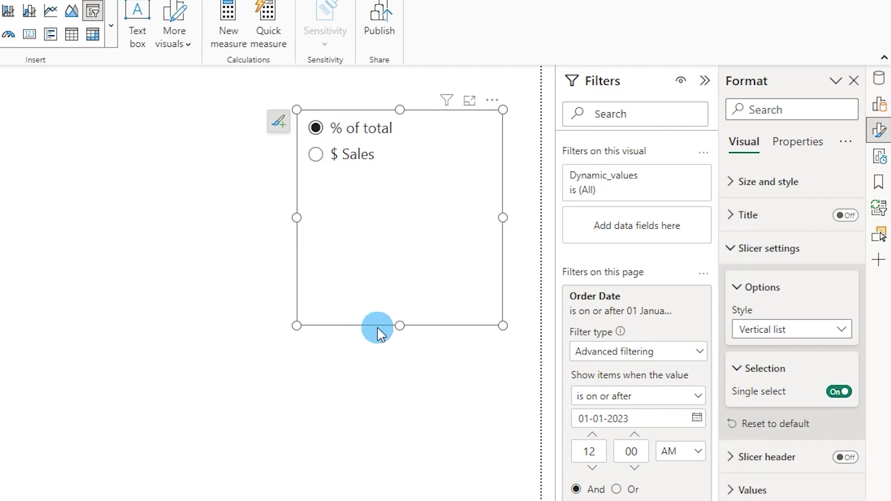
drag(404, 332, 384, 190)
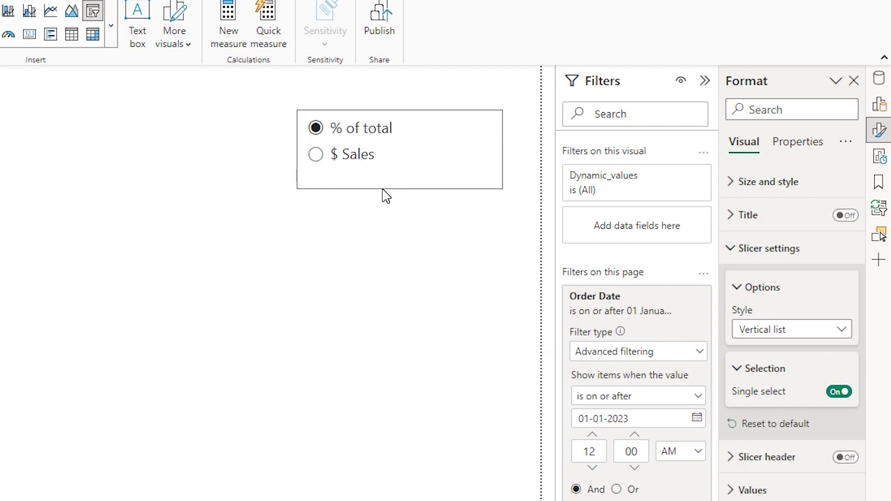
click(451, 166)
drag(457, 174, 500, 130)
- Replace % Of total with the Dynamic_values parameter in the matrix values
click(96, 293)
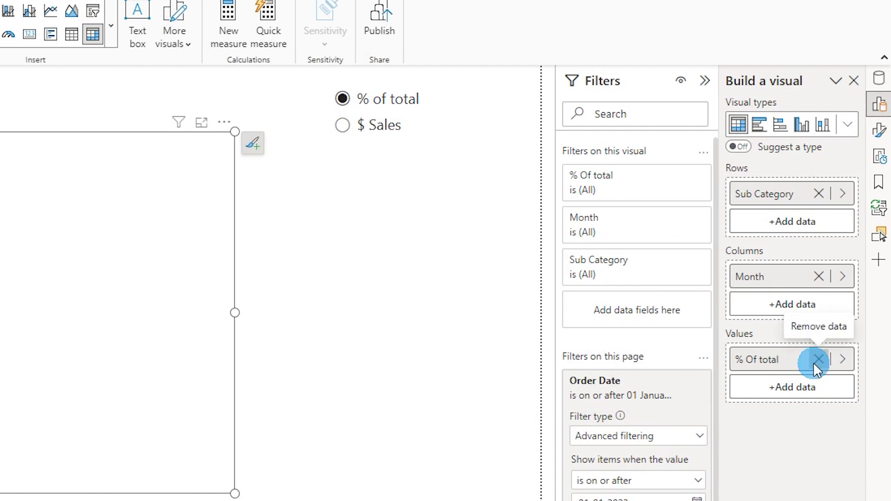
click(818, 361)
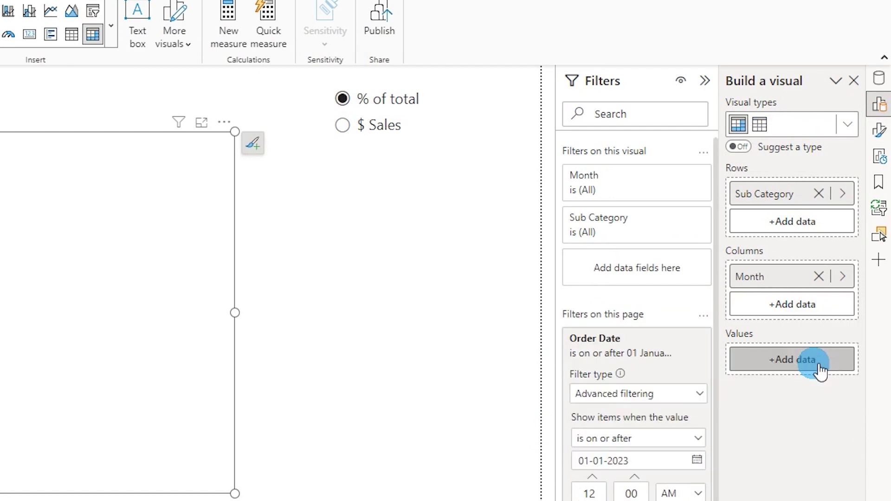
click(808, 365)
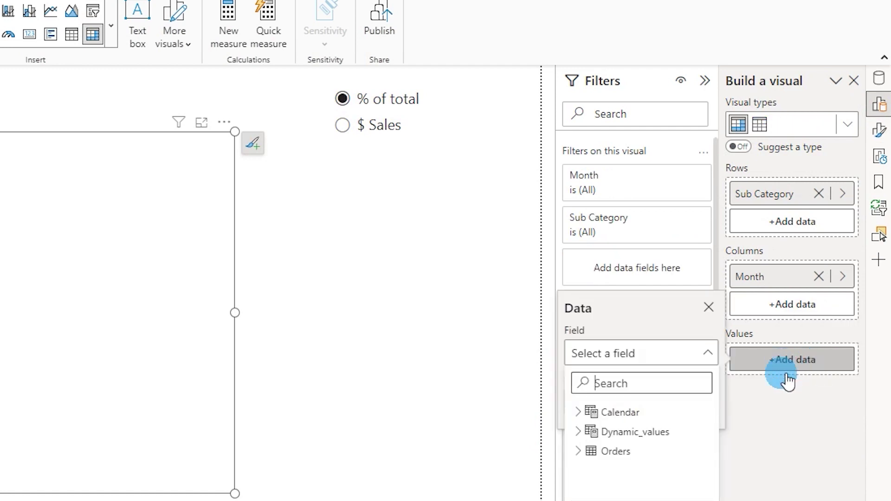
click(595, 437)
click(649, 457)
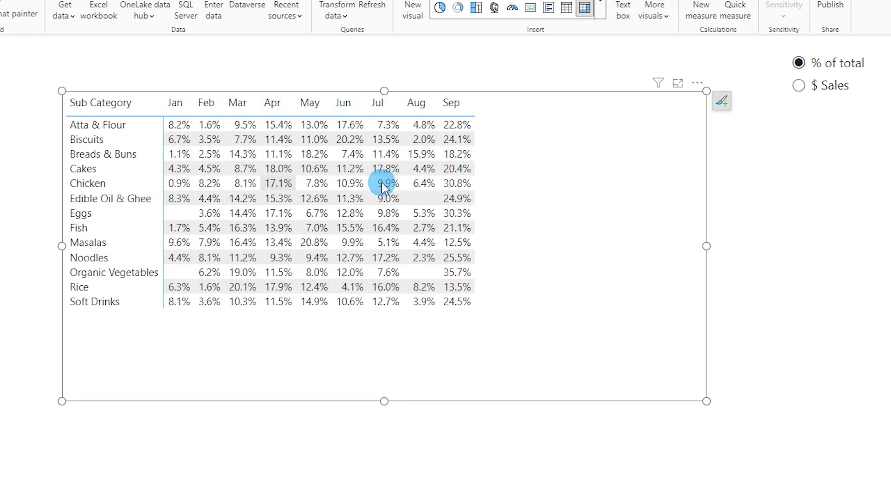
- Switch the slicer to $ Sales and turn on Background color for the matrix's $ Sales cell elements
click(781, 100)
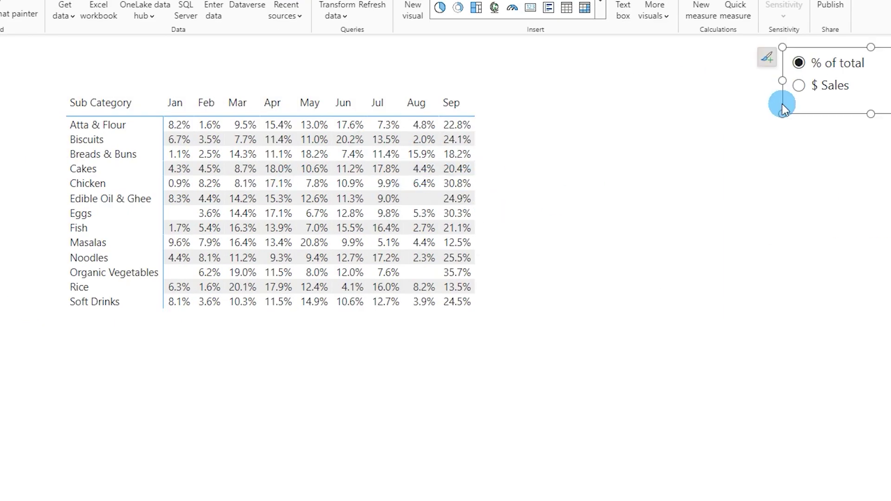
click(799, 86)
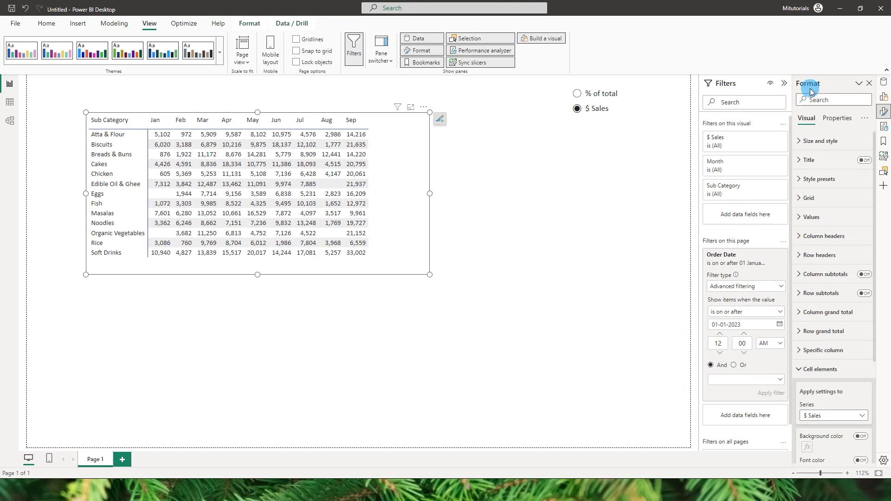
scroll(811, 292, down, 3)
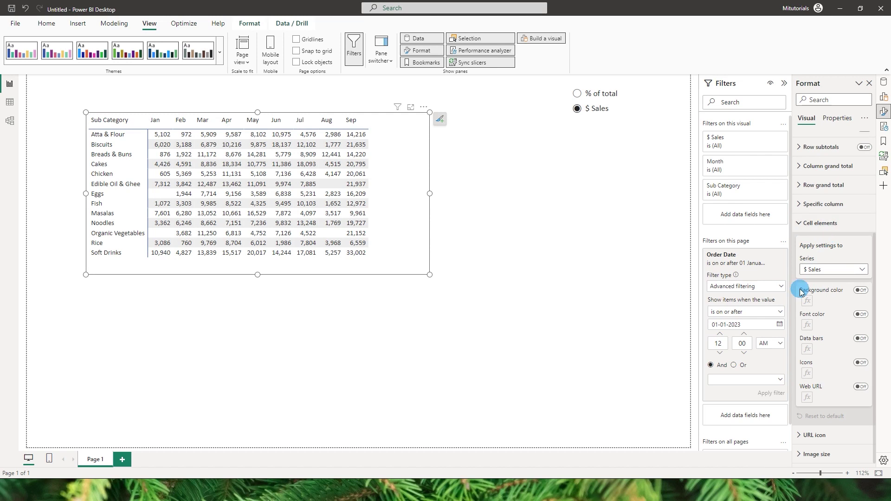
click(862, 297)
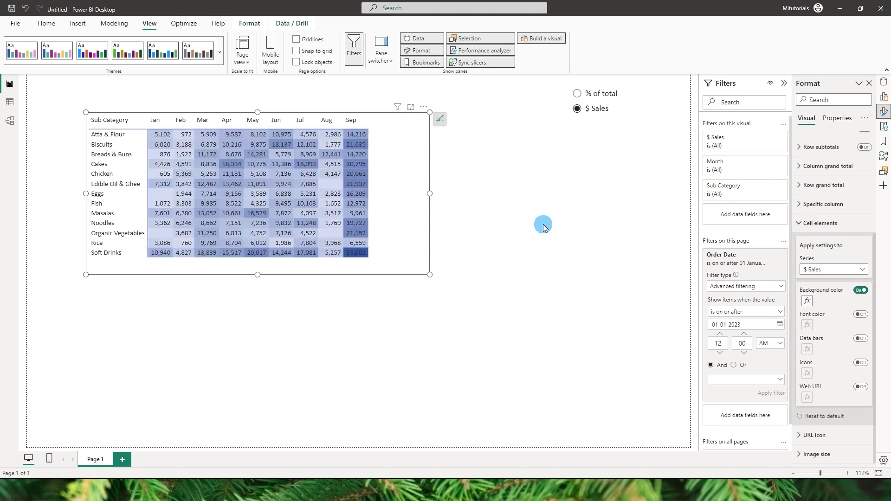
- Set the $ Sales background gradient to a light theme blue for the lowest value and a dark theme blue for the highest
click(807, 301)
drag(401, 104, 576, 87)
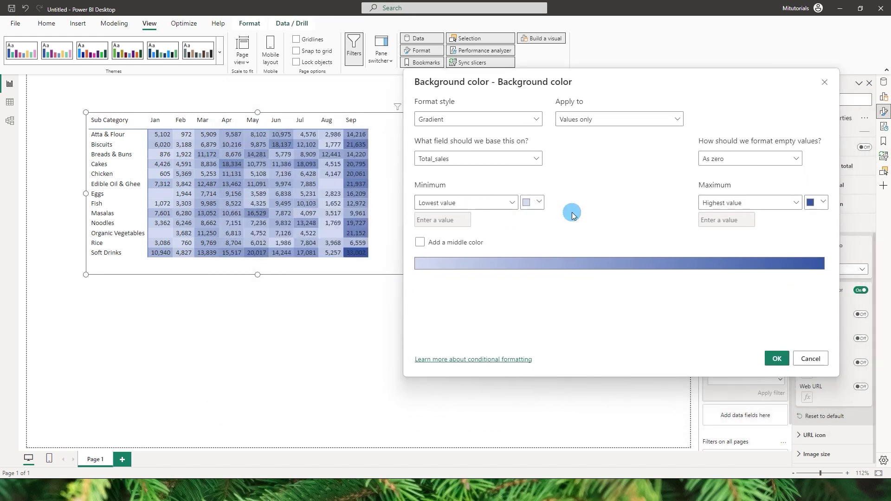
click(540, 205)
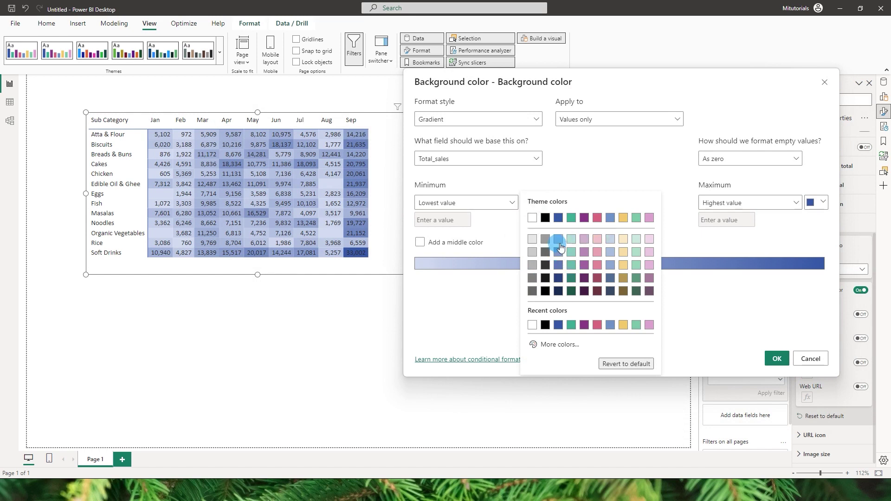
click(559, 241)
click(816, 203)
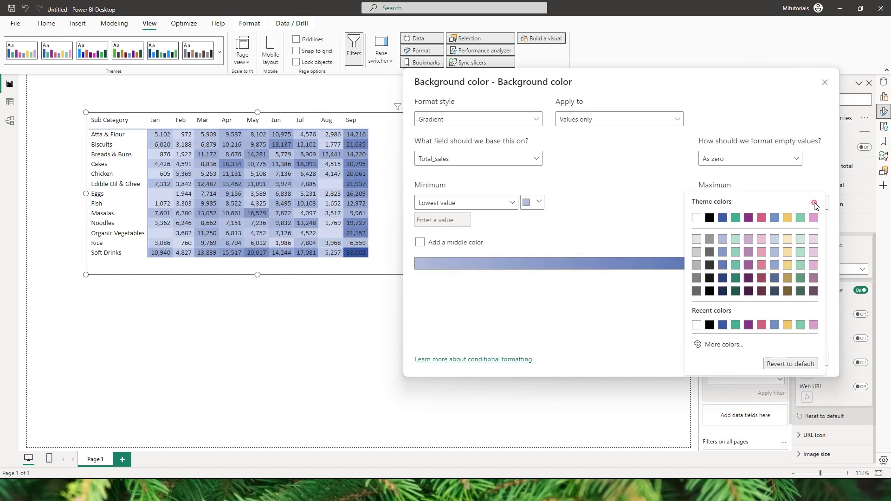
click(724, 279)
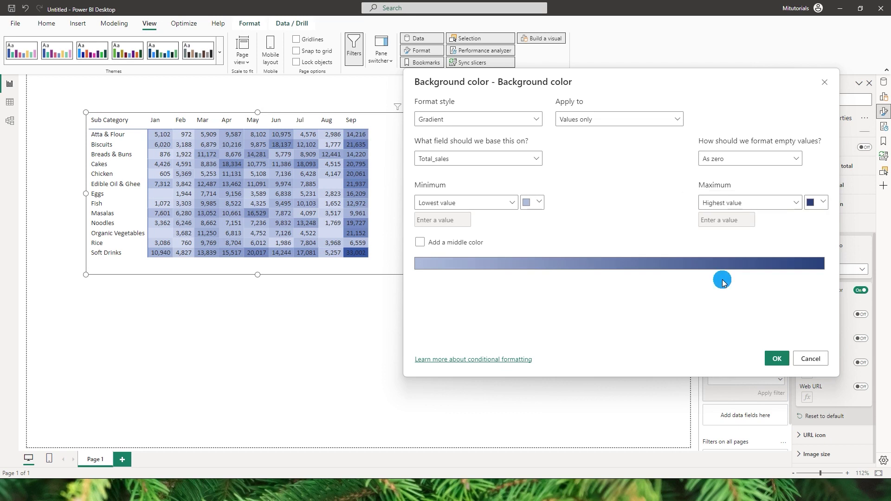
click(781, 362)
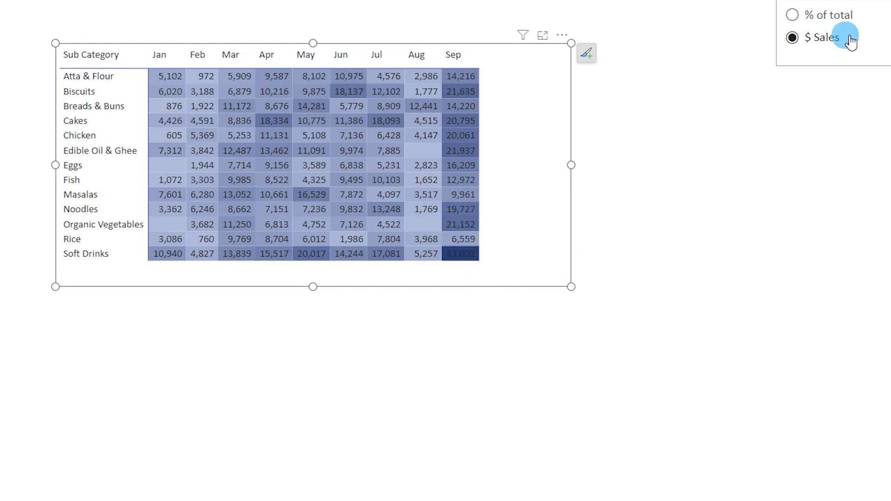
- Switch the slicer to % of total and turn on Background color for the matrix's % of total cell elements
click(793, 15)
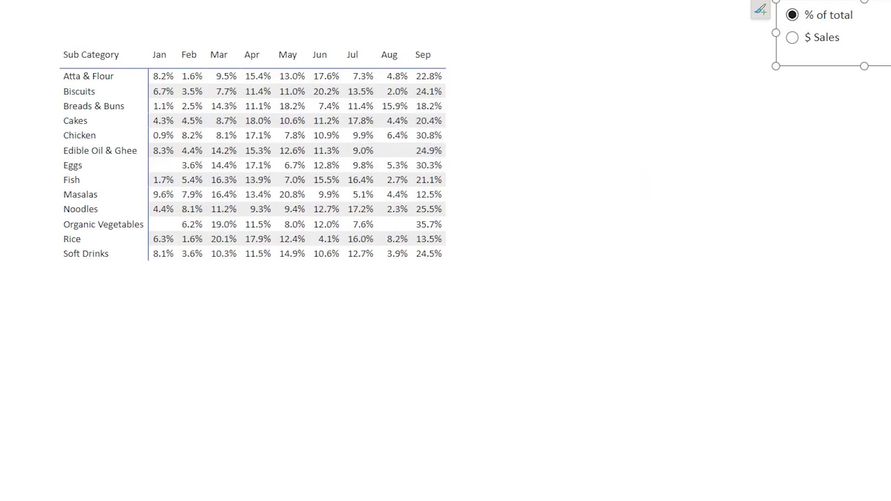
click(510, 148)
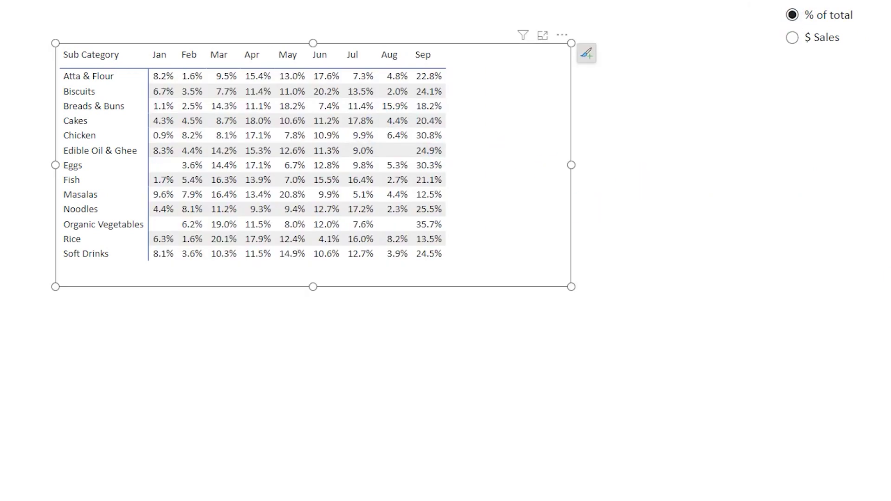
click(862, 313)
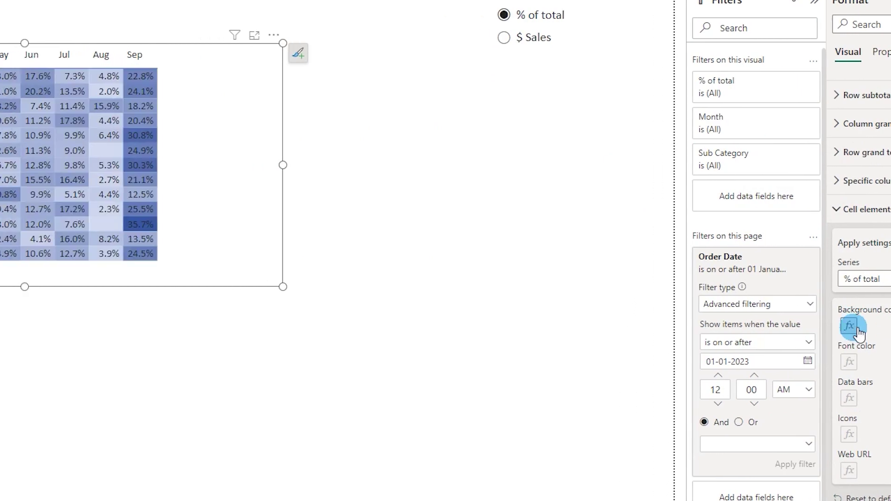
- Set the % of total background gradient from light theme blue at the lowest value to dark theme blue at the highest
click(857, 328)
click(175, 209)
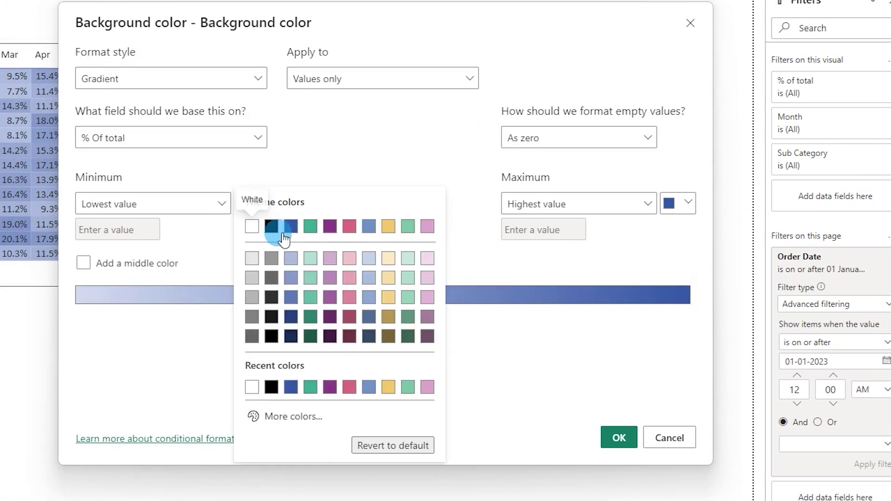
click(291, 258)
click(666, 207)
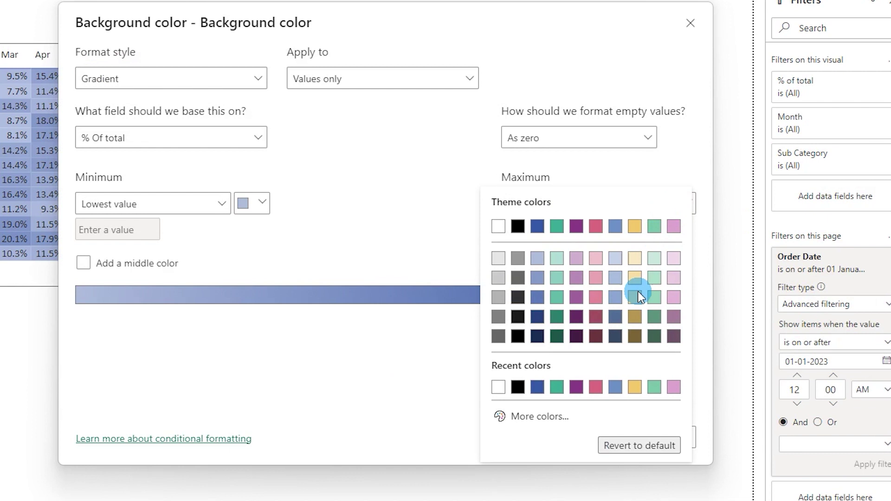
click(536, 318)
click(621, 436)
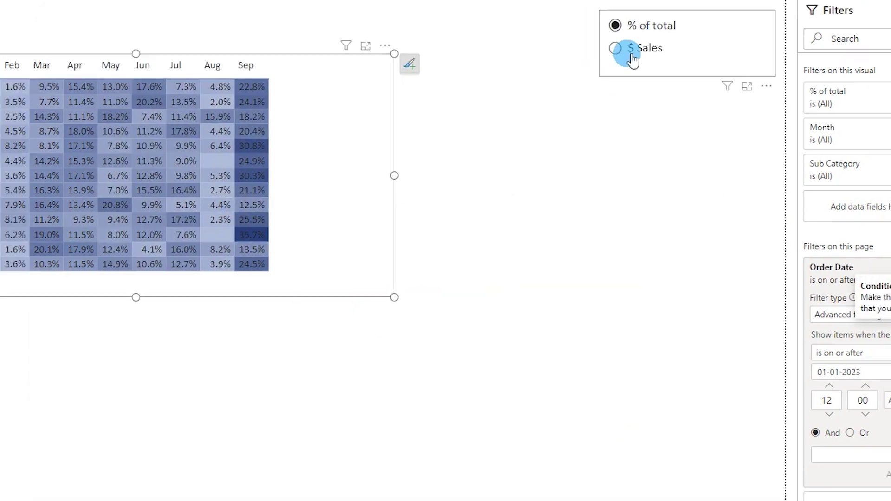
- Toggle the slicer between $ Sales and % of total to check the heatmap in both views
click(631, 55)
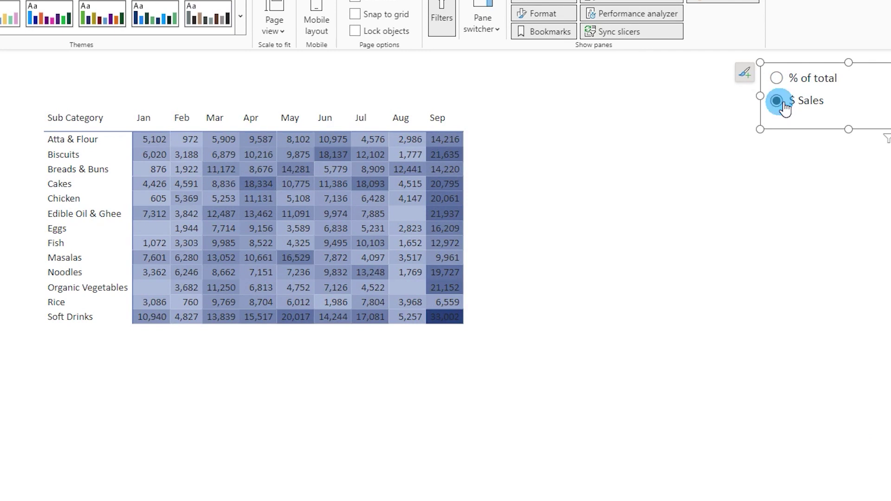
click(785, 80)
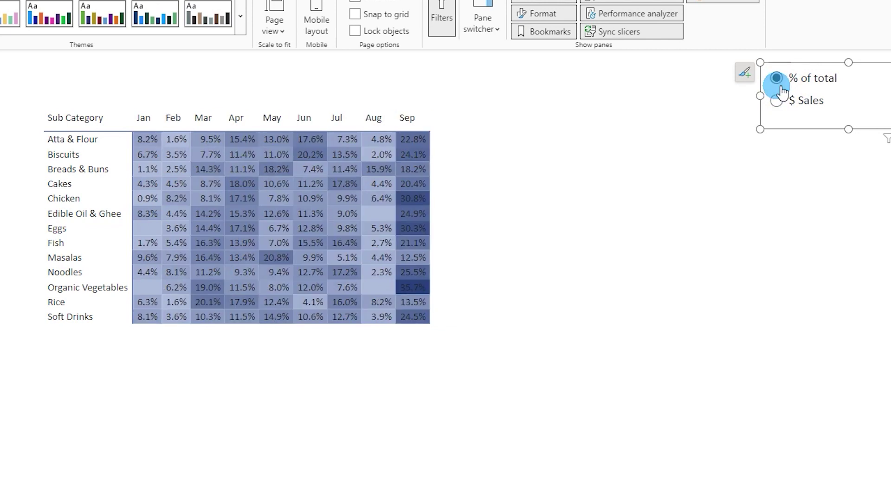
click(781, 101)
click(777, 78)
click(780, 100)
click(781, 83)
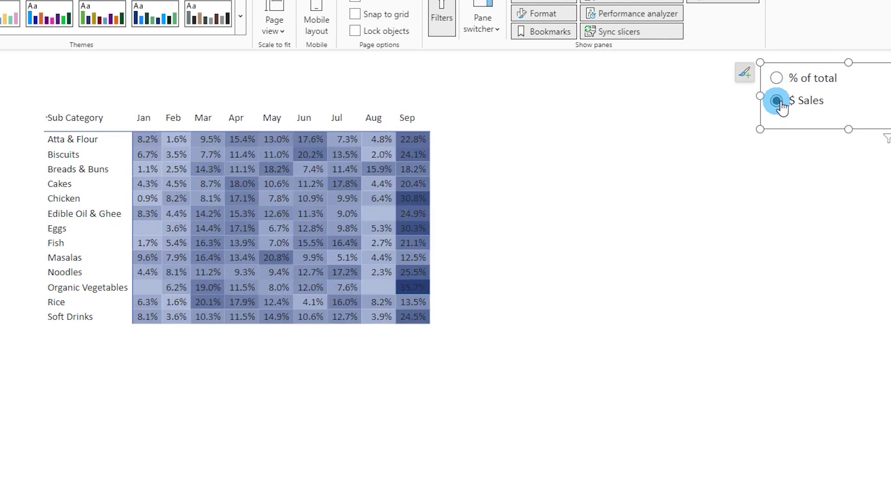
- Switch the slicer to % of total and back to $ Sales to compare the matrix's column widths
click(781, 85)
click(781, 104)
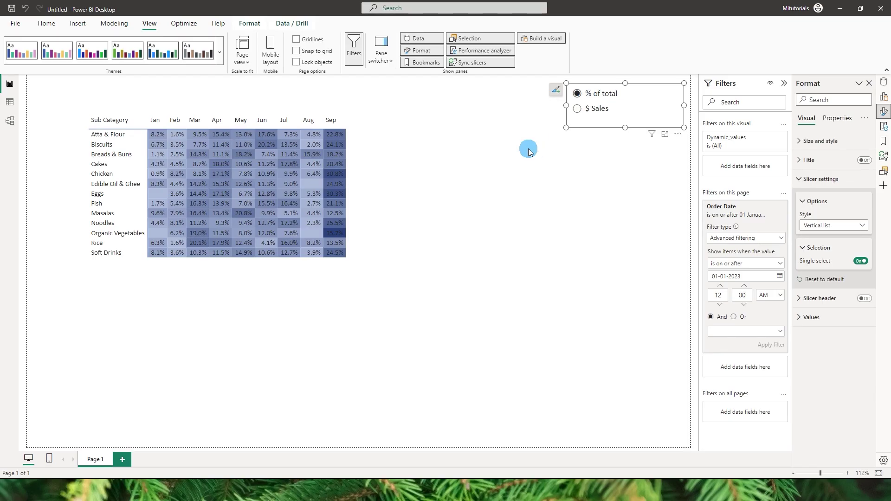
click(577, 108)
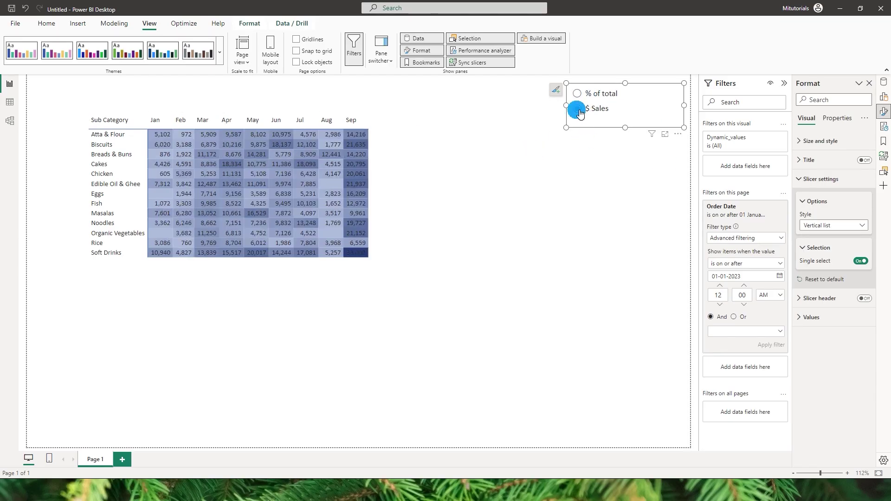
- Turn off Auto-size width in the matrix's column header options
click(390, 270)
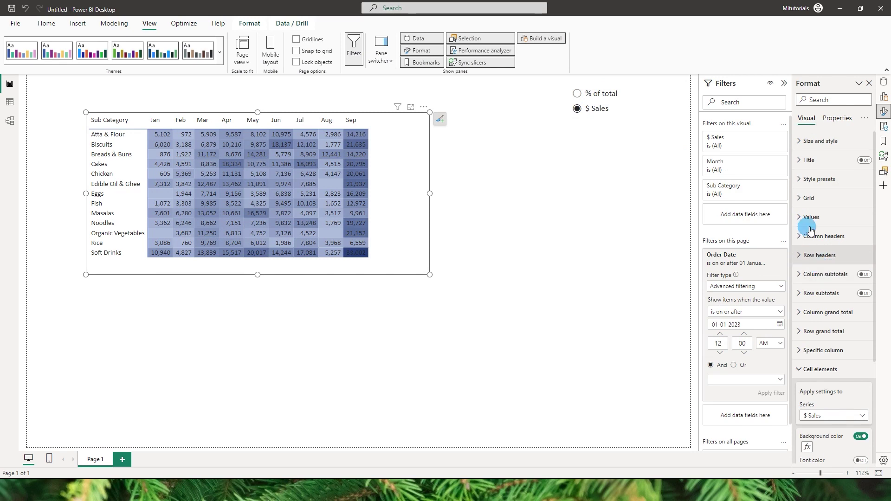
click(826, 98)
text(auto)
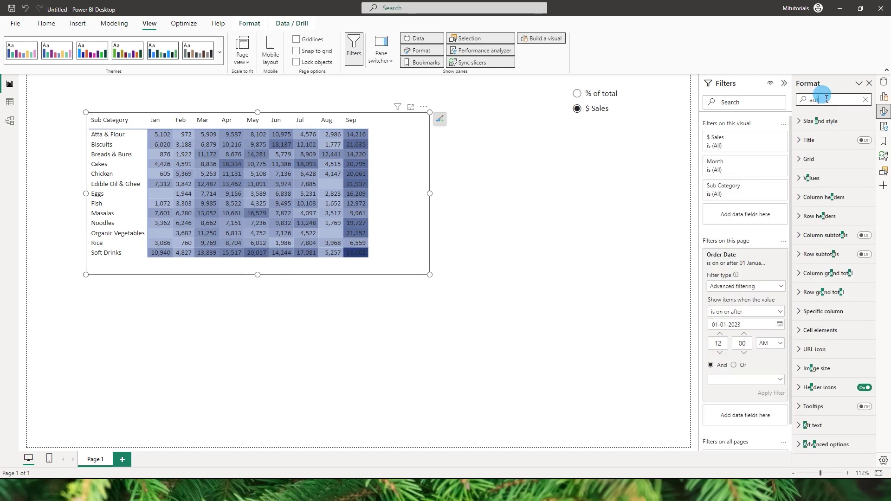
click(802, 123)
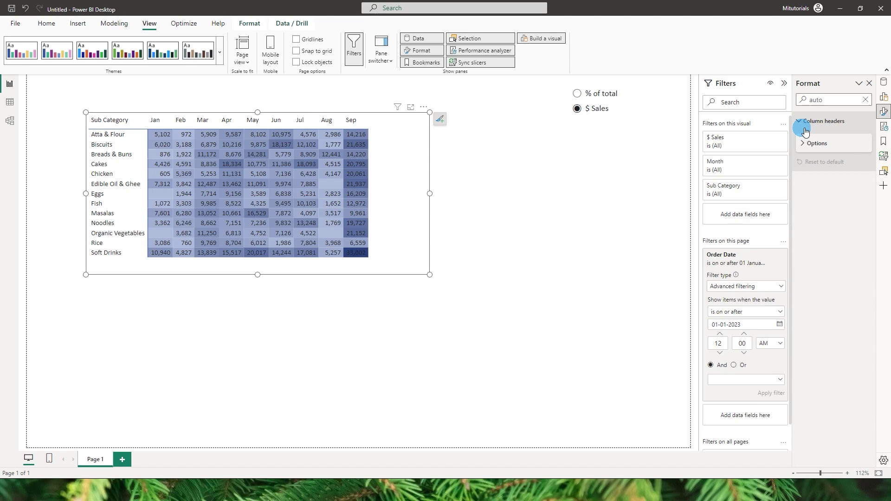
click(808, 142)
click(861, 158)
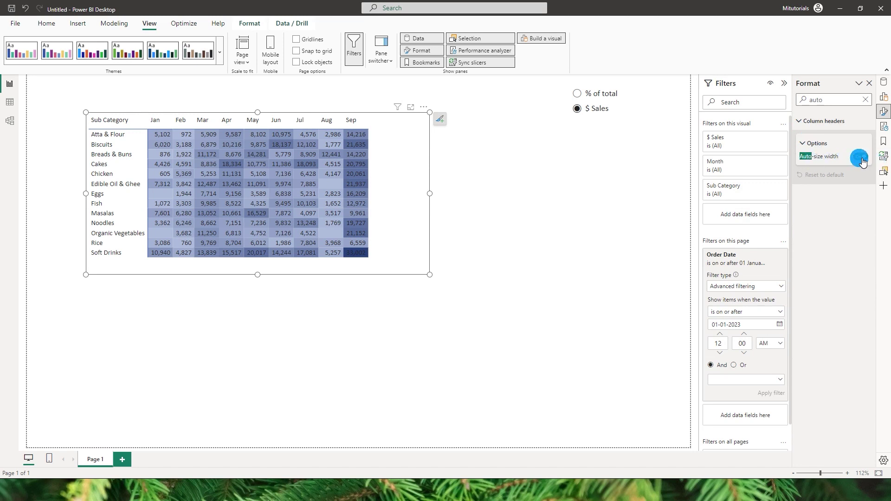
- Check the matrix layout under % of total, then return the slicer to $ Sales
click(596, 117)
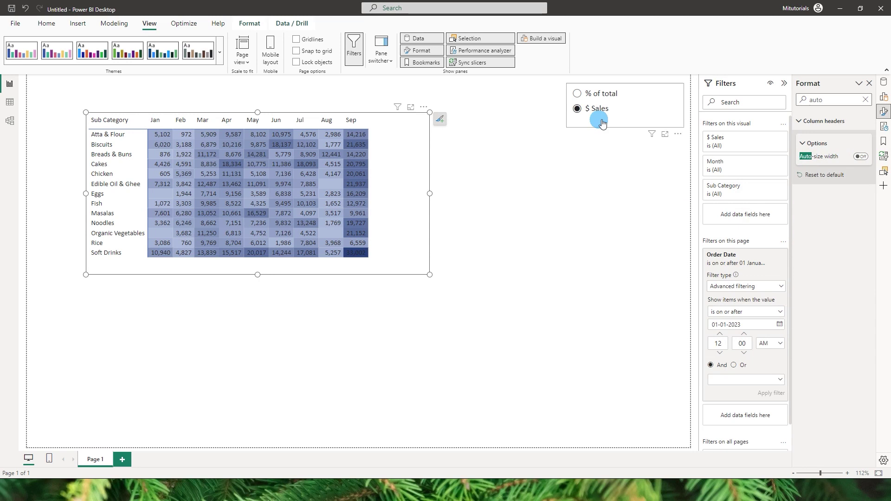
click(577, 94)
click(582, 110)
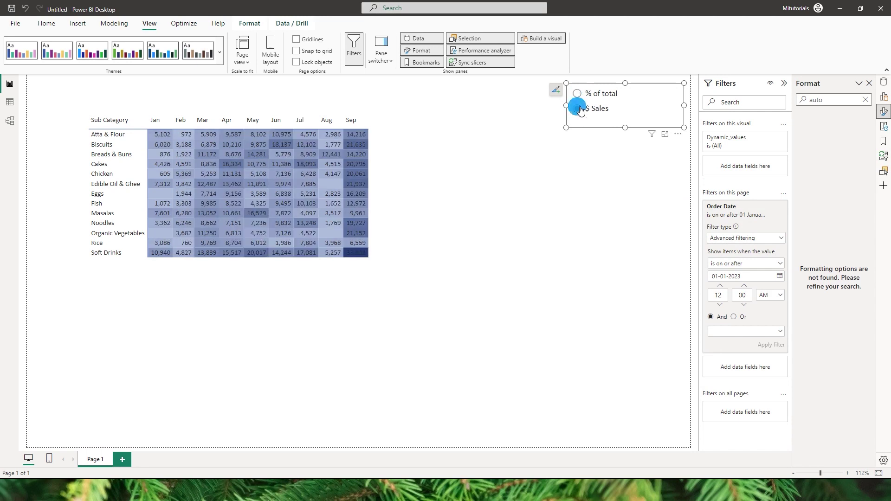
- Add a new visual beside the matrix and give it the Sub Category field from the Orders table
click(396, 195)
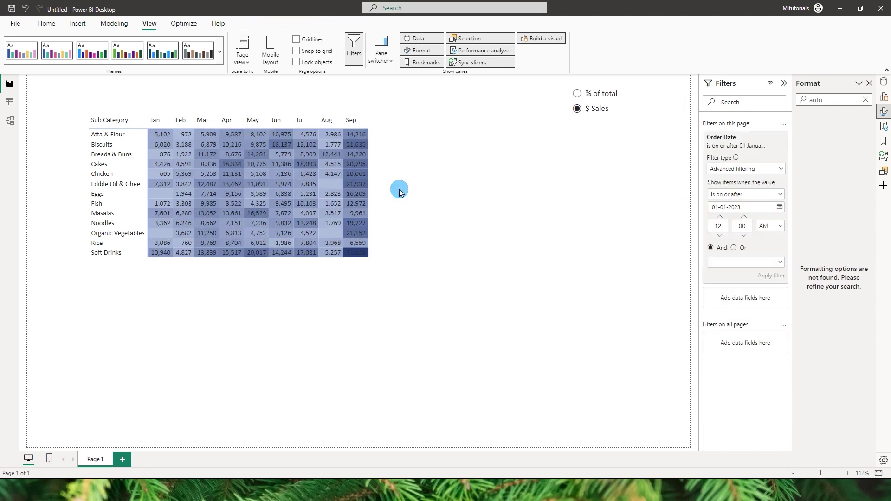
right_click(447, 182)
click(476, 205)
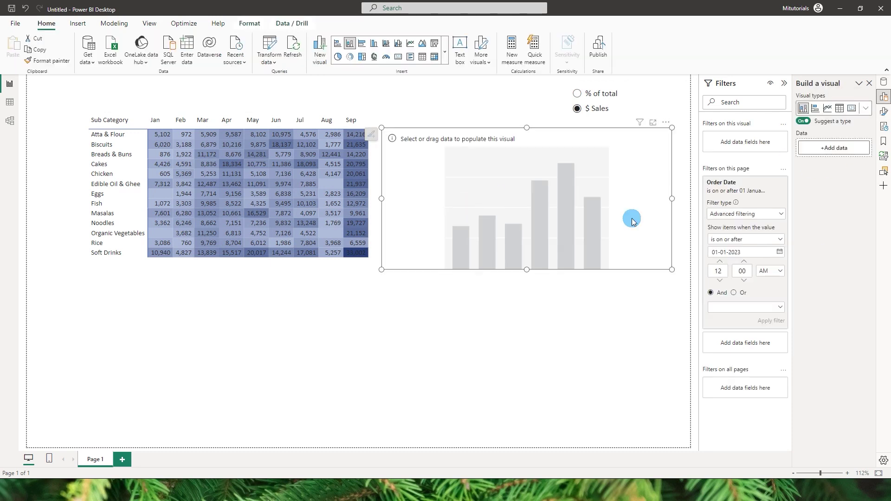
click(823, 148)
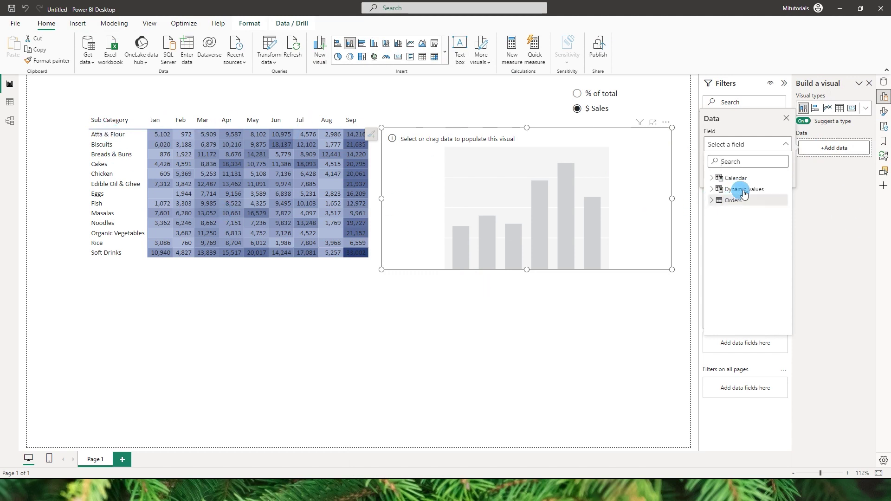
click(711, 202)
scroll(765, 268, down, 2)
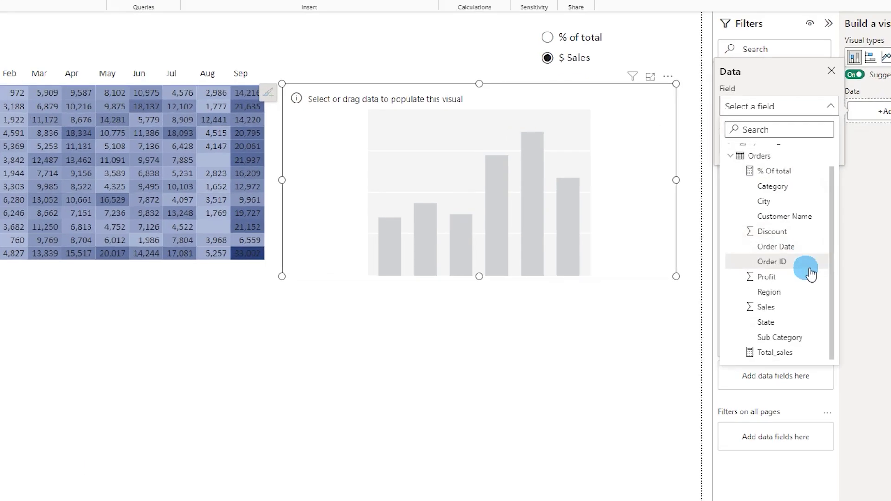
click(752, 313)
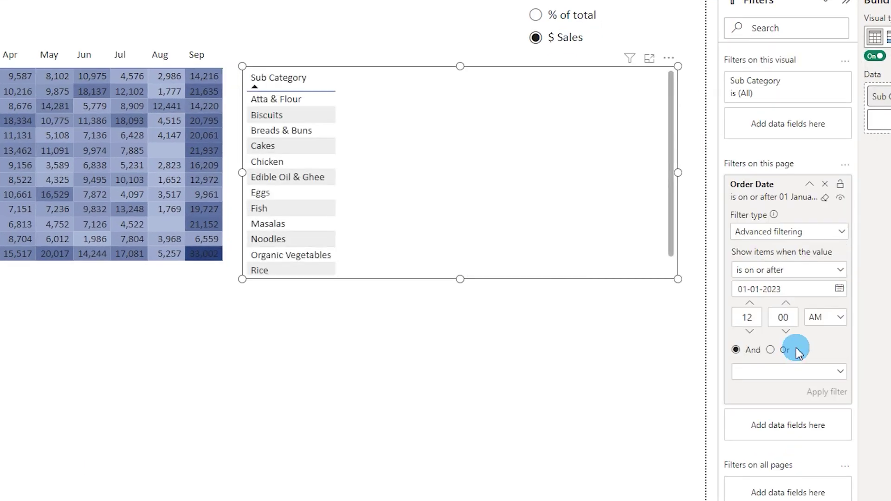
- Add the Total_sales measure from the Orders table to the new visual
click(788, 124)
click(742, 201)
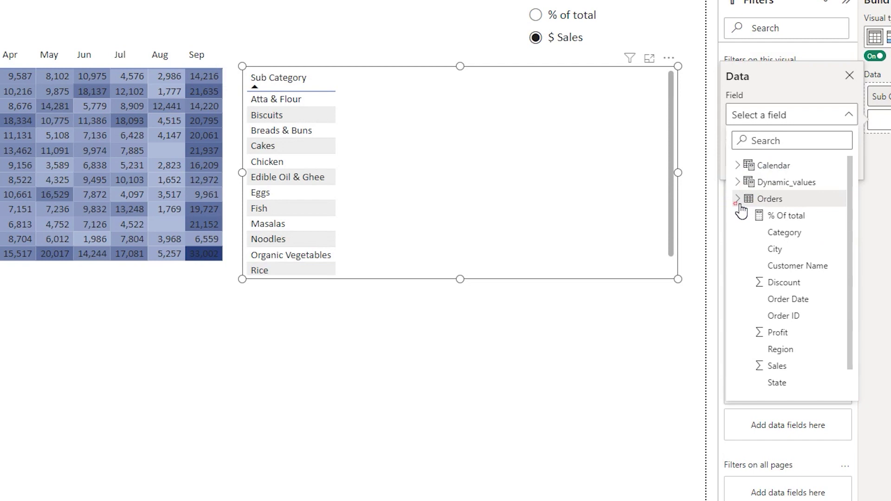
scroll(785, 259, down, 1)
click(796, 390)
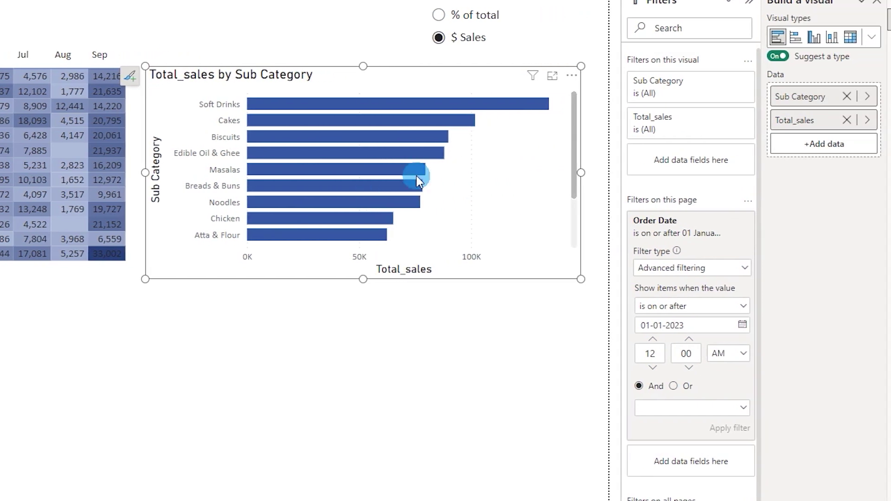
- Turn off the X-axis and the title of the Total_sales by Sub Category bar chart
click(889, 44)
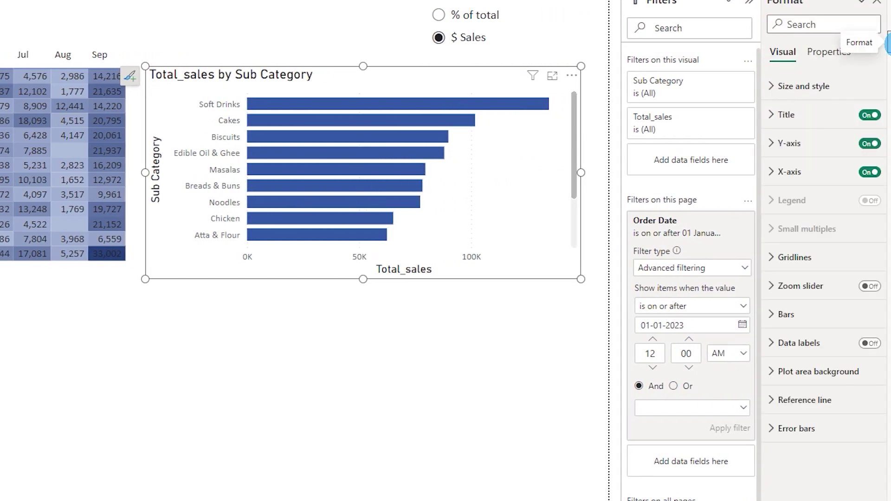
click(870, 173)
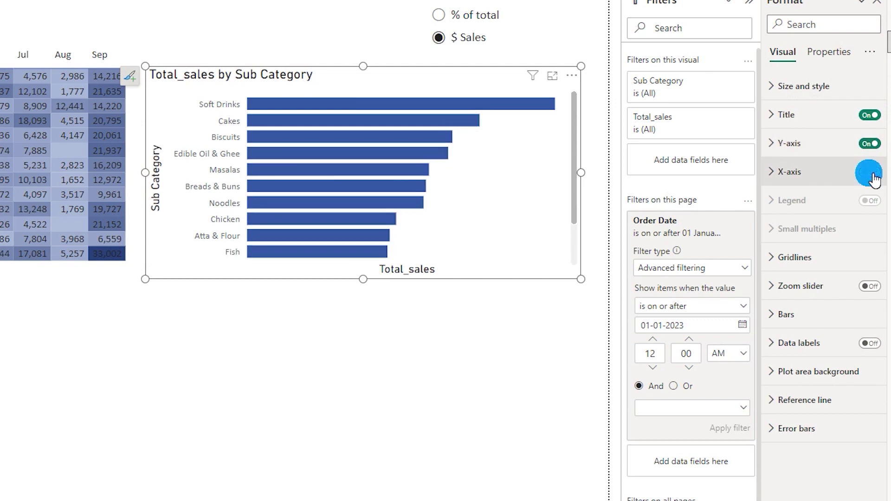
click(868, 116)
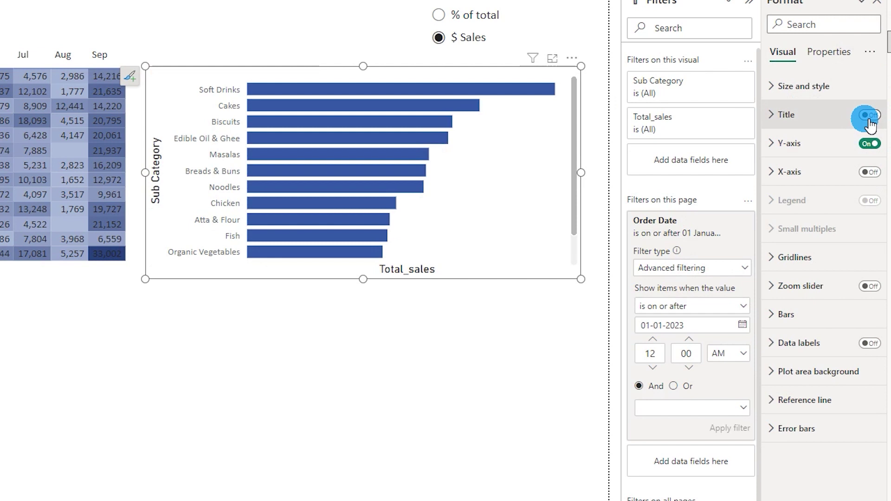
- Remove the Total_sales and Sub Category axis titles from the bar chart
click(476, 252)
click(411, 270)
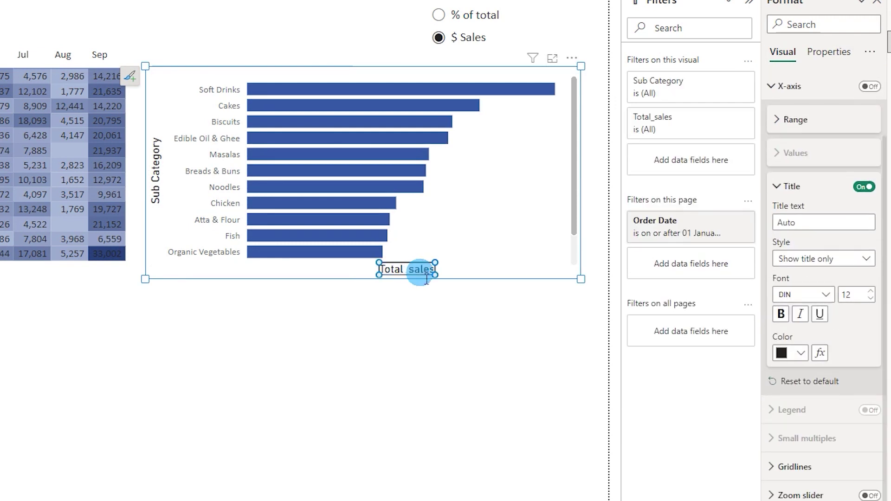
key(Delete)
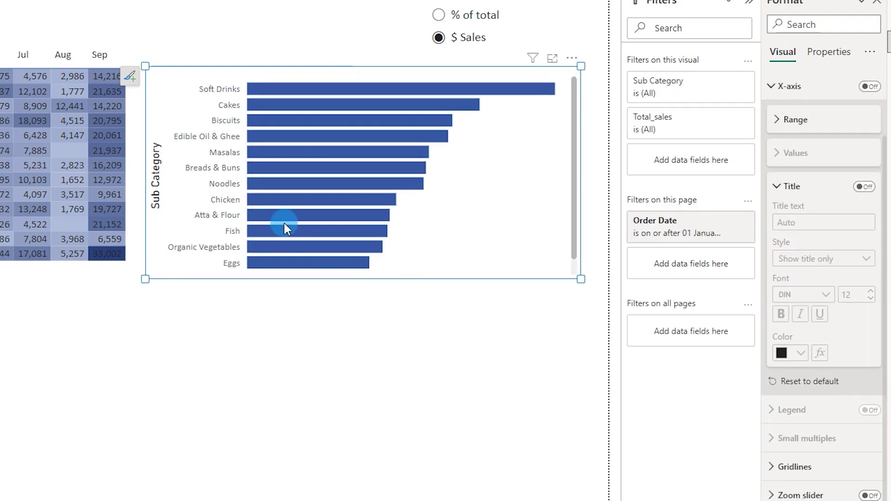
click(163, 195)
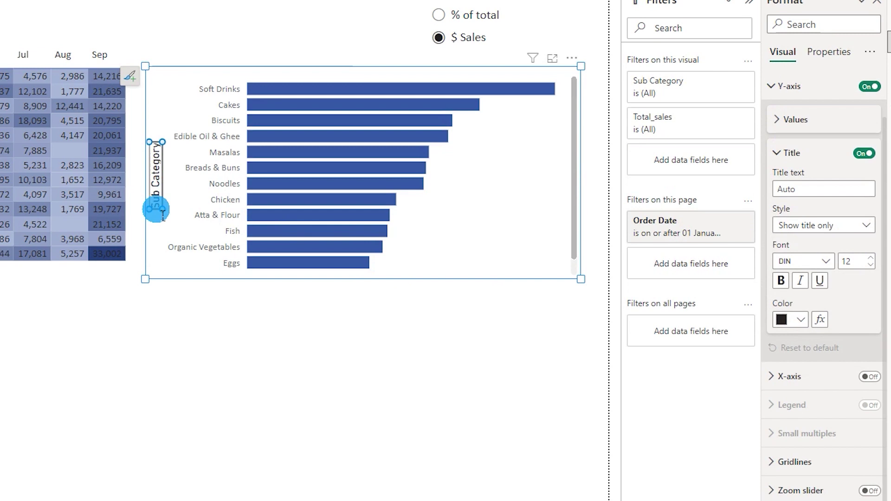
key(Delete)
click(156, 209)
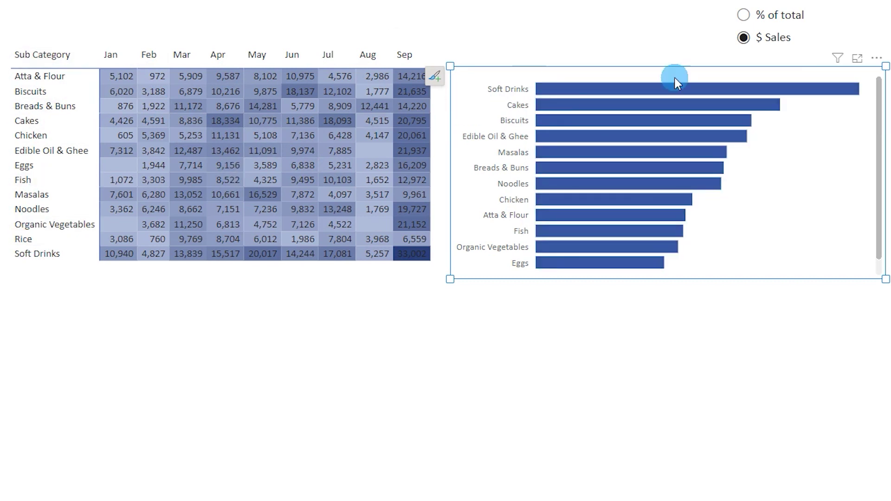
- Sort the matrix by Sub Category in ascending order
click(436, 39)
mouse_move(470, 148)
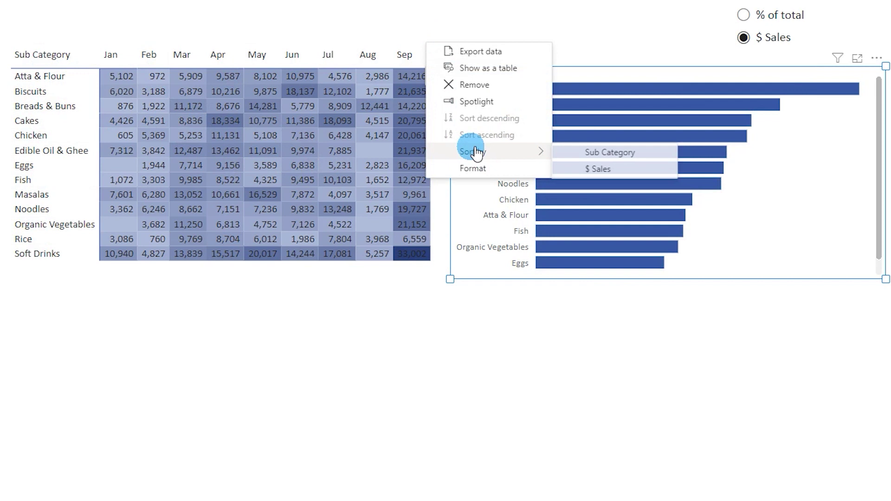
click(620, 155)
click(29, 54)
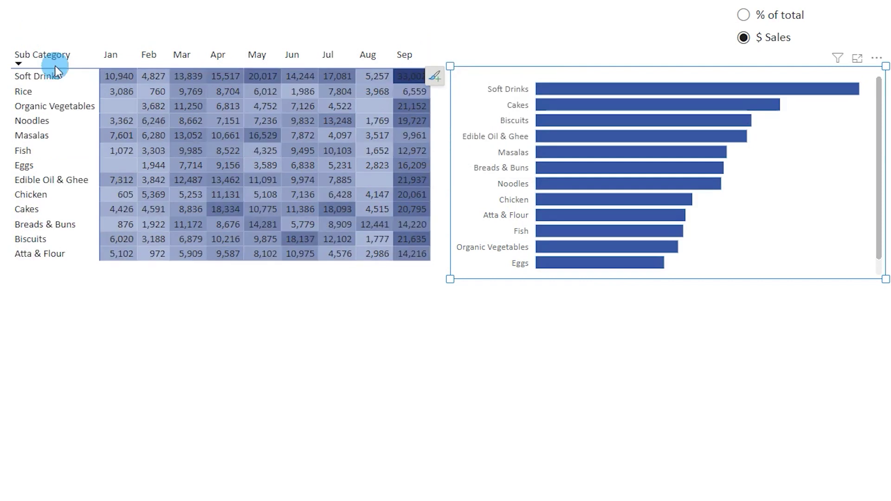
click(432, 36)
click(506, 135)
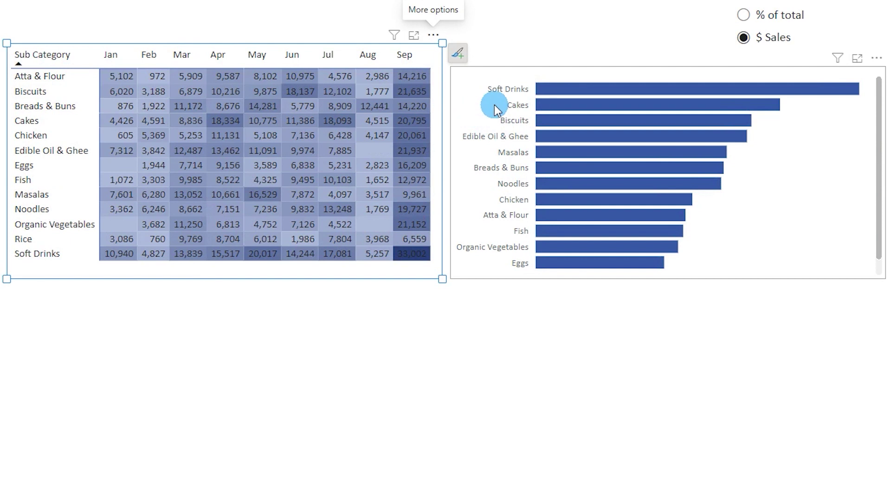
- Sort the bar chart by Sub Category in ascending order to match the matrix rows
click(876, 58)
mouse_move(841, 149)
click(890, 141)
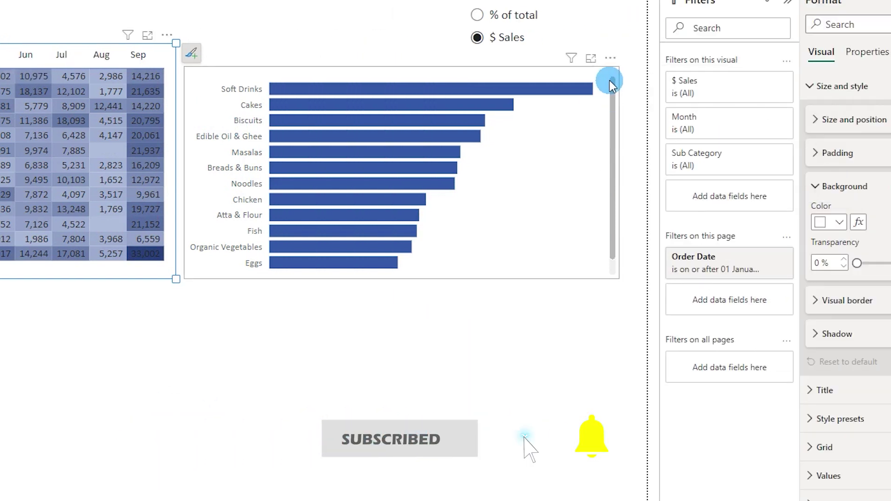
click(610, 58)
mouse_move(649, 141)
click(780, 192)
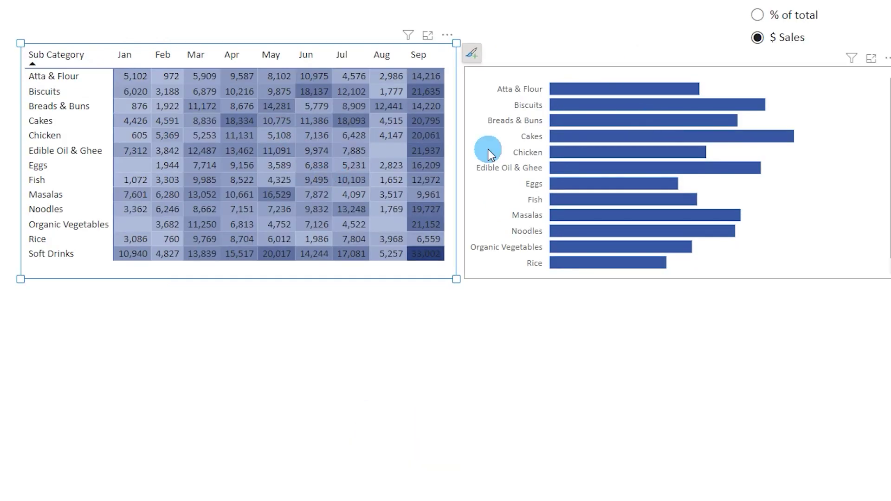
- Make the bar chart narrower and slightly taller so that all sub categories fit without scrolling
click(853, 175)
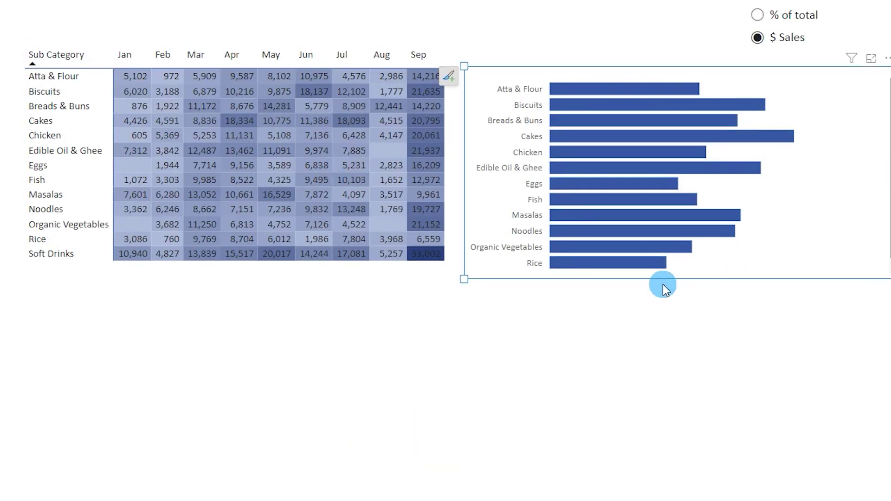
drag(889, 279, 790, 305)
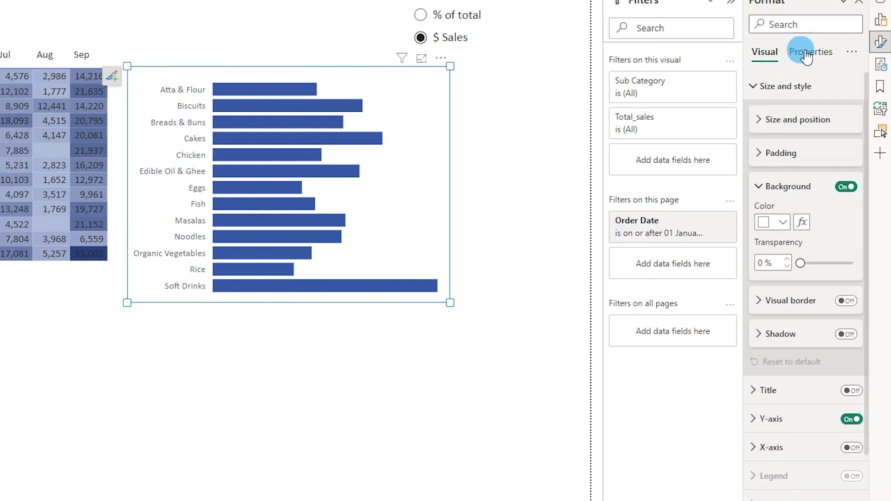
- Turn on the bar chart's data labels and set their position to Inside end
click(753, 88)
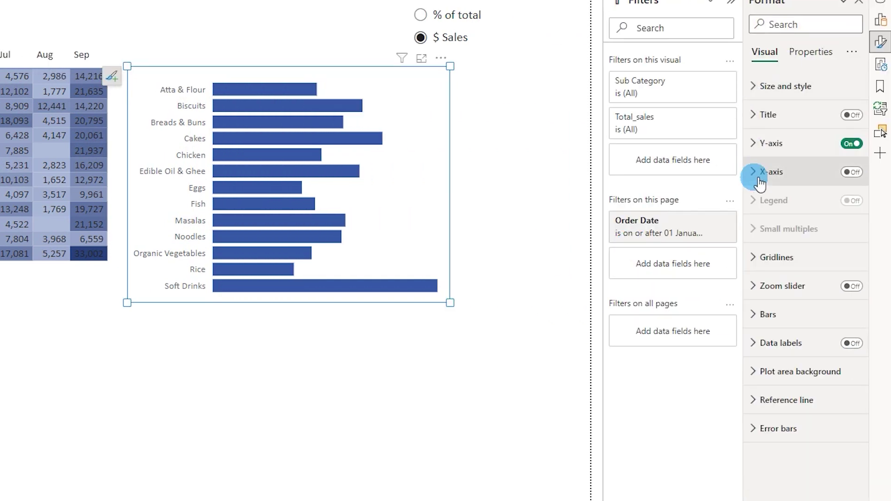
click(851, 344)
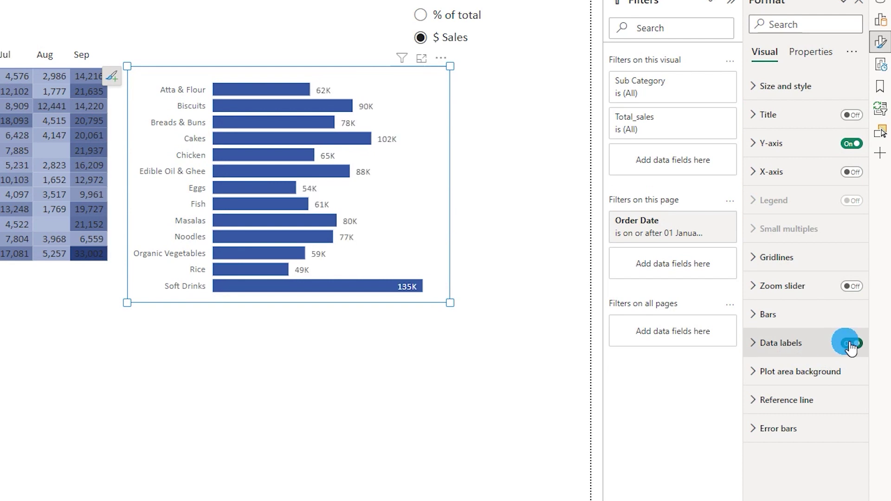
click(755, 344)
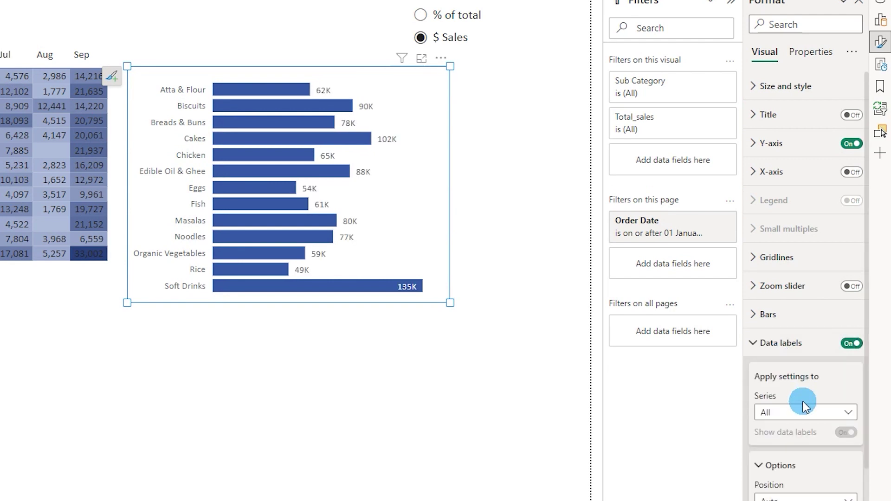
scroll(804, 405, down, 3)
click(794, 377)
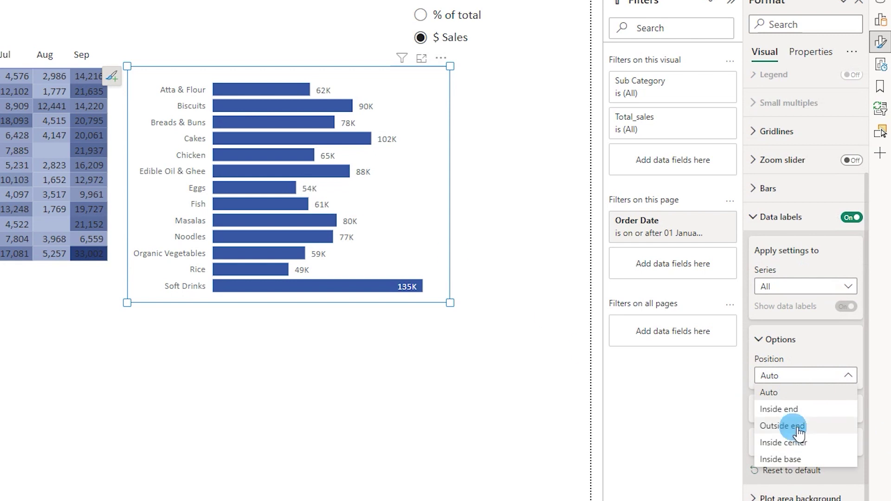
click(780, 409)
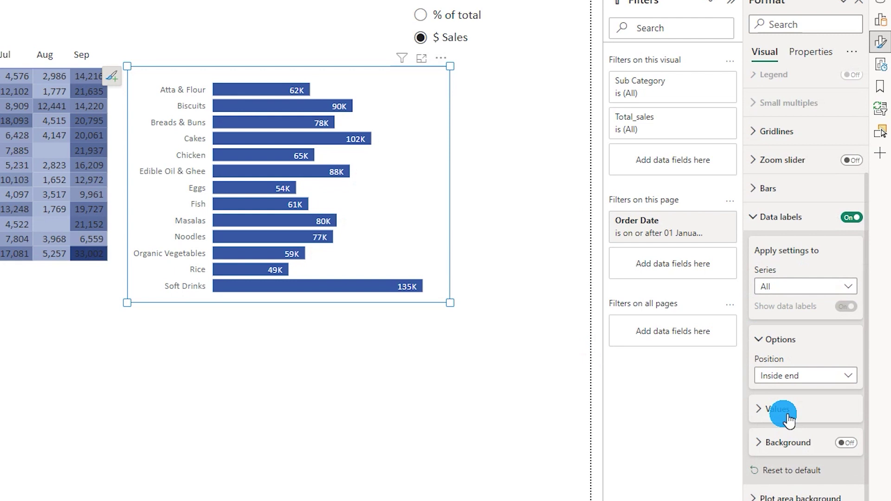
- Set the value decimal places of the bar chart's data labels to 1
click(761, 441)
click(806, 409)
scroll(829, 414, down, 5)
click(798, 319)
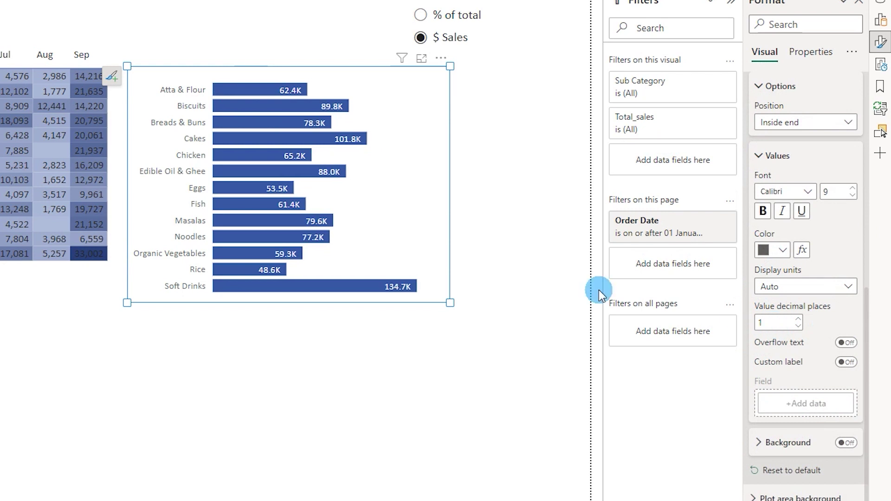
- Remove the Y-axis with the sub category labels from the bar chart
click(235, 202)
click(198, 113)
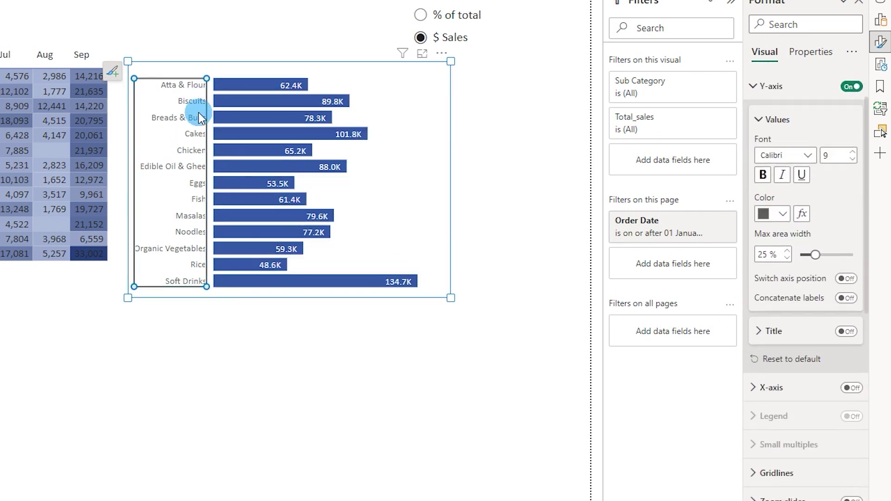
key(Delete)
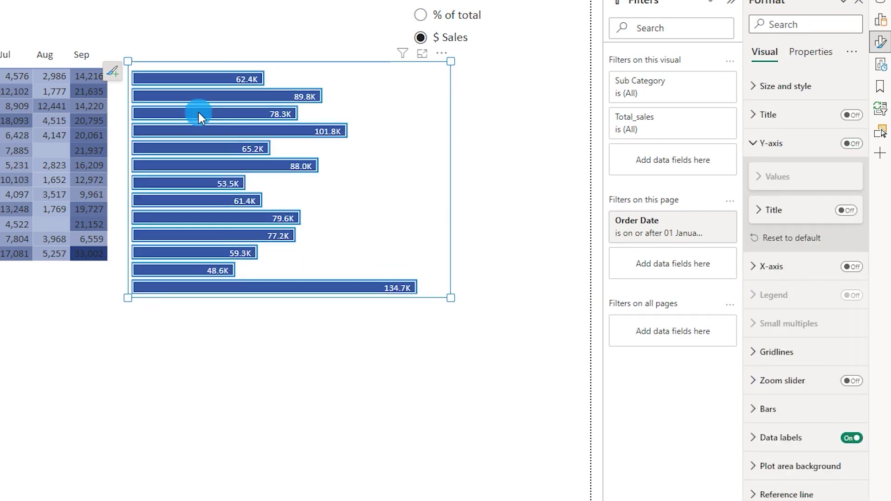
- Place the bar chart directly beside the matrix's Sep column and turn off the chart's background
click(222, 127)
drag(398, 179, 377, 178)
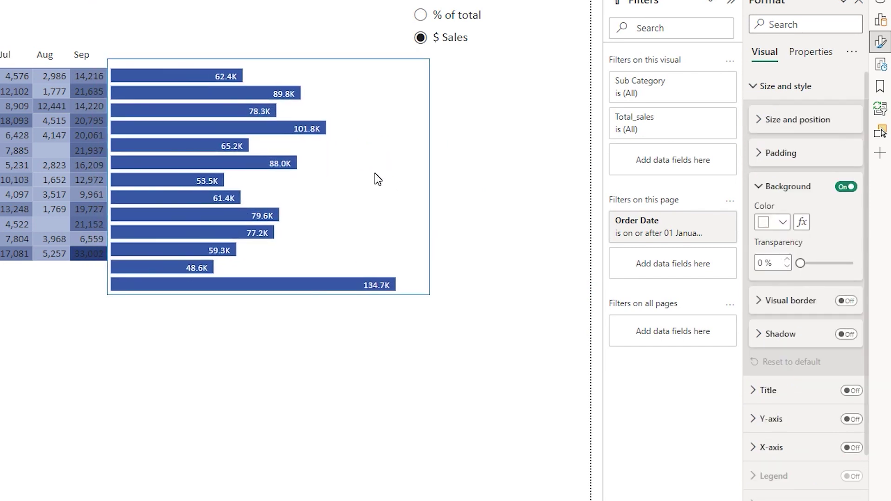
click(849, 188)
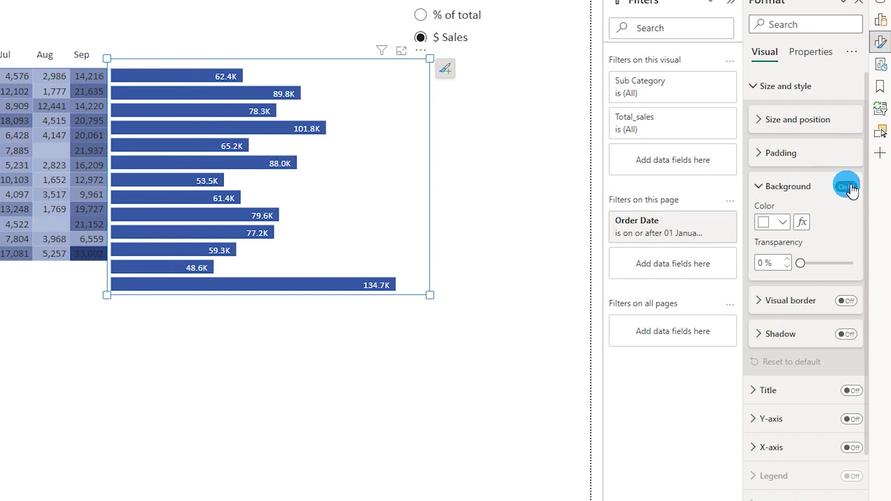
click(356, 160)
click(344, 197)
drag(352, 191, 339, 185)
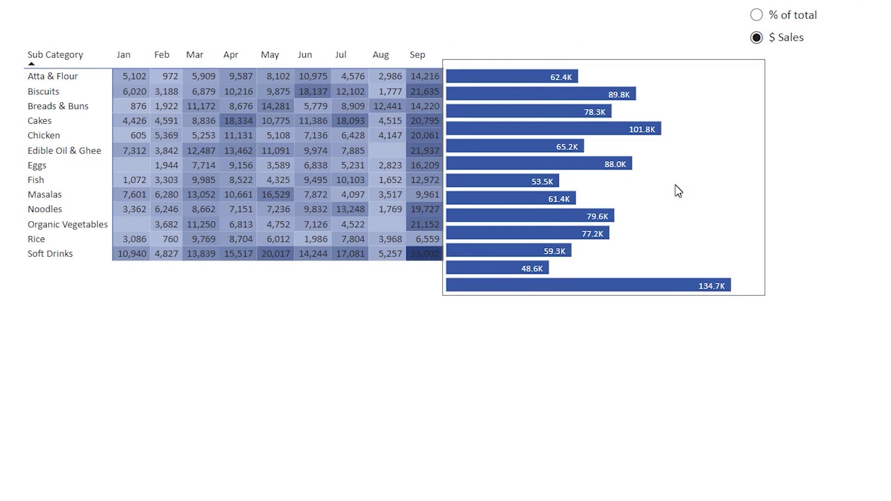
click(677, 189)
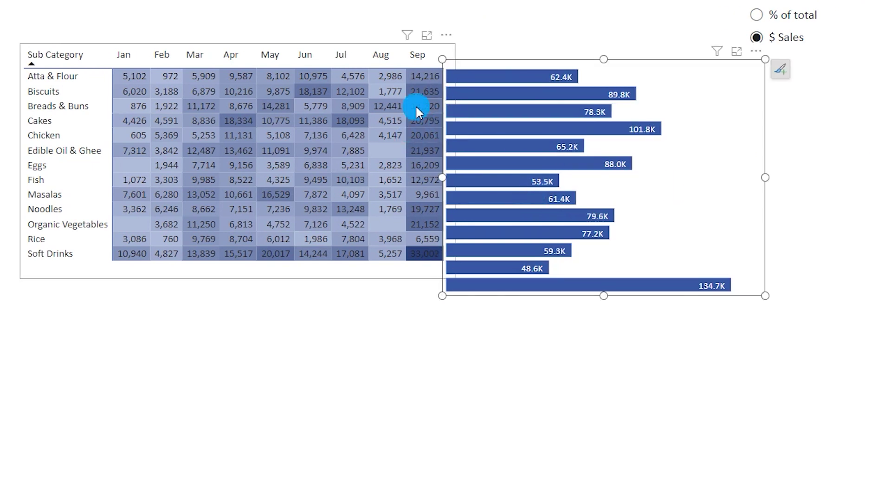
- Turn on horizontal and vertical gridlines for the matrix, setting the horizontal width to 3 and increasing the vertical width
click(388, 46)
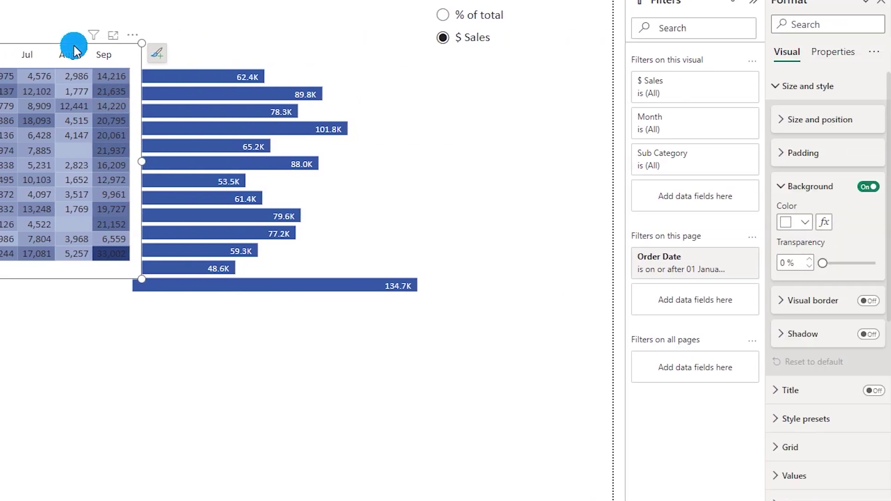
click(791, 185)
scroll(798, 302, down, 5)
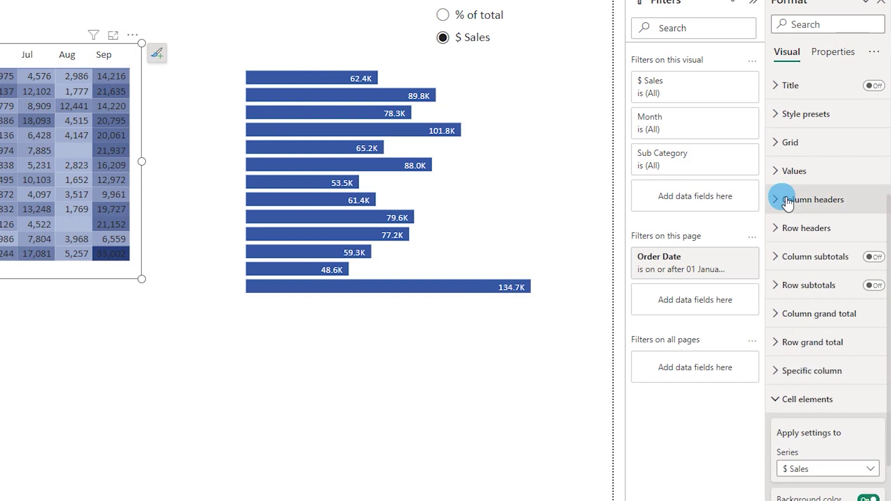
click(790, 142)
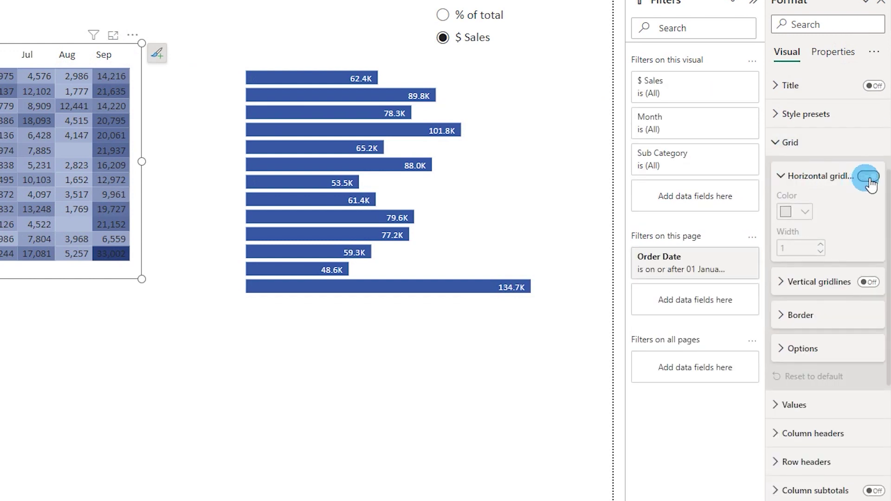
click(867, 283)
click(868, 284)
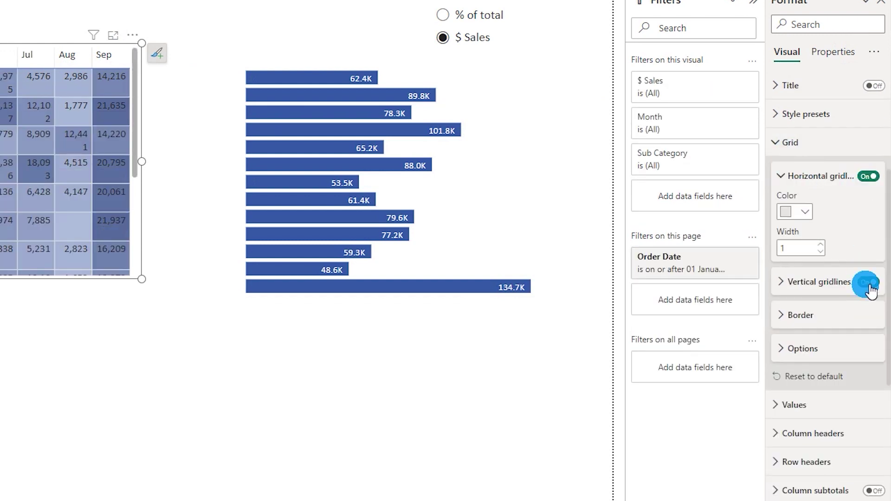
click(819, 290)
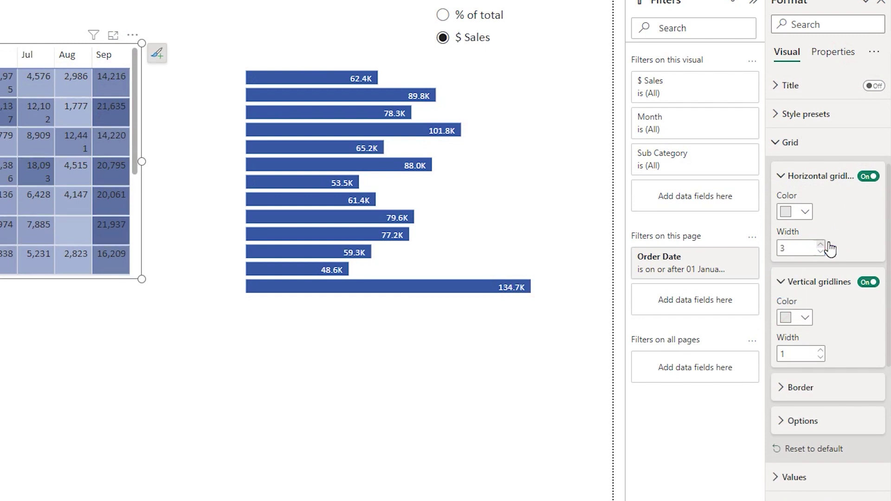
click(820, 351)
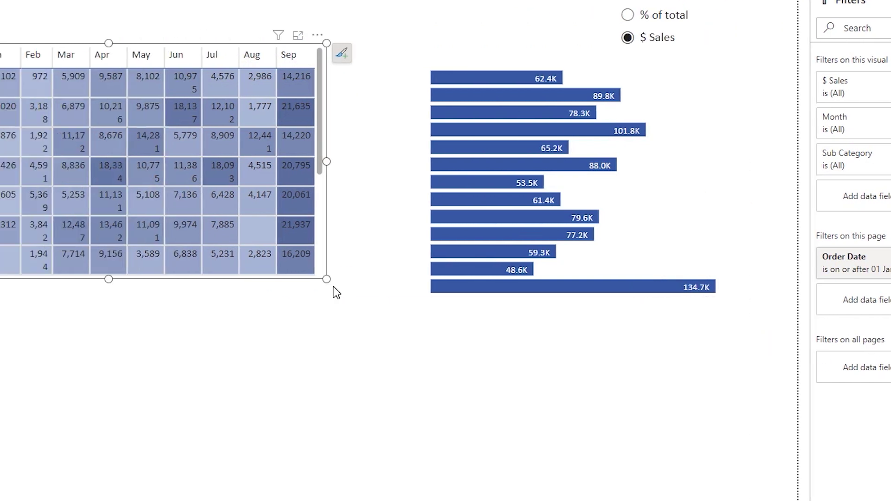
- Enlarge the matrix visual, mainly in height, so that all sub category rows show without scrolling
drag(334, 286, 369, 447)
drag(508, 448, 511, 473)
click(213, 133)
click(257, 224)
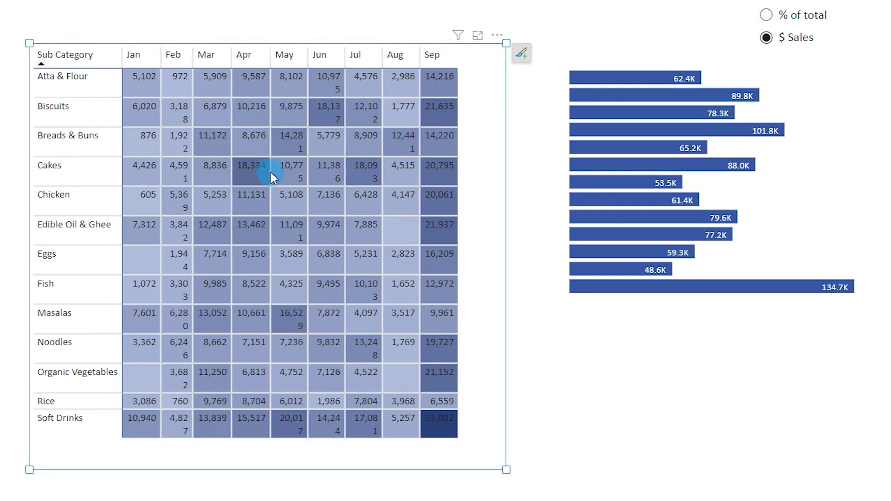
- Turn on automatic column width sizing for the matrix so that its values fit on one line
click(855, 25)
text(aut)
click(868, 110)
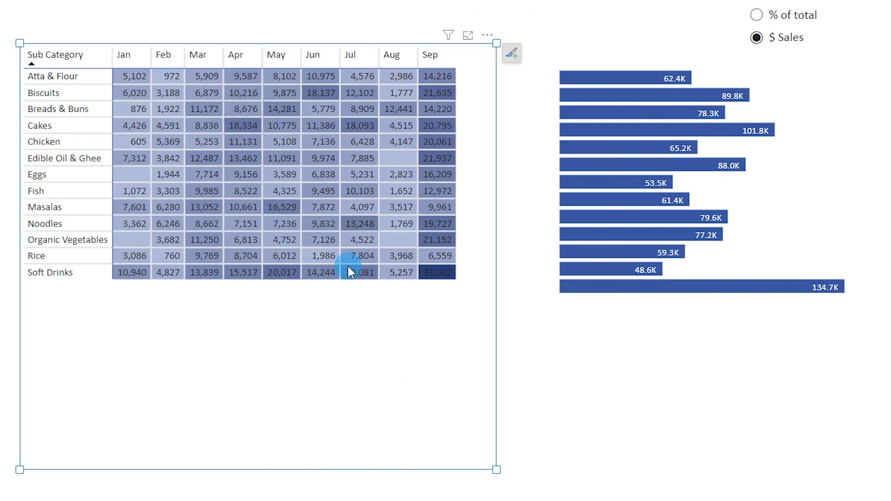
- Move the bar chart against the Sep column and shrink it so that each bar lines up with its matrix row
click(655, 330)
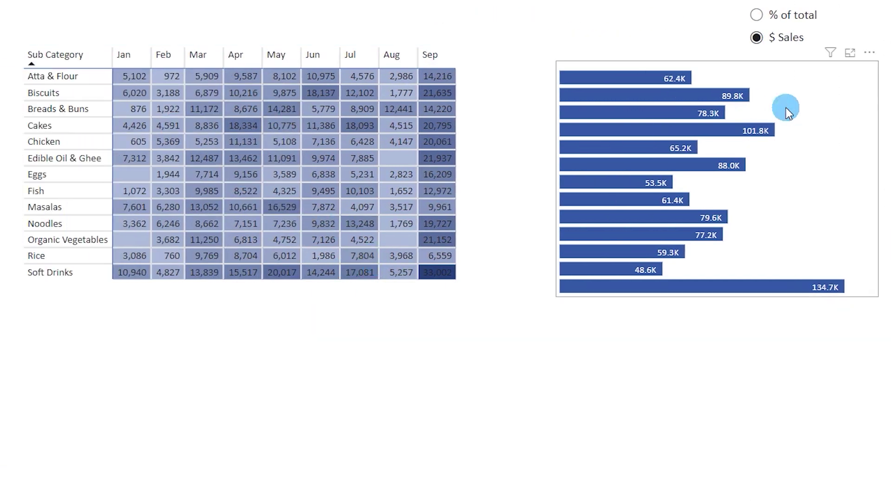
click(787, 107)
drag(820, 157, 721, 160)
click(786, 189)
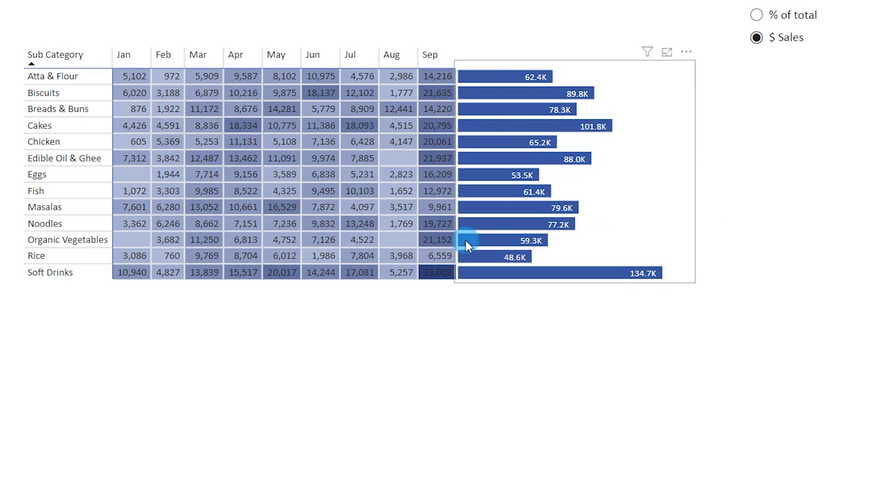
click(627, 197)
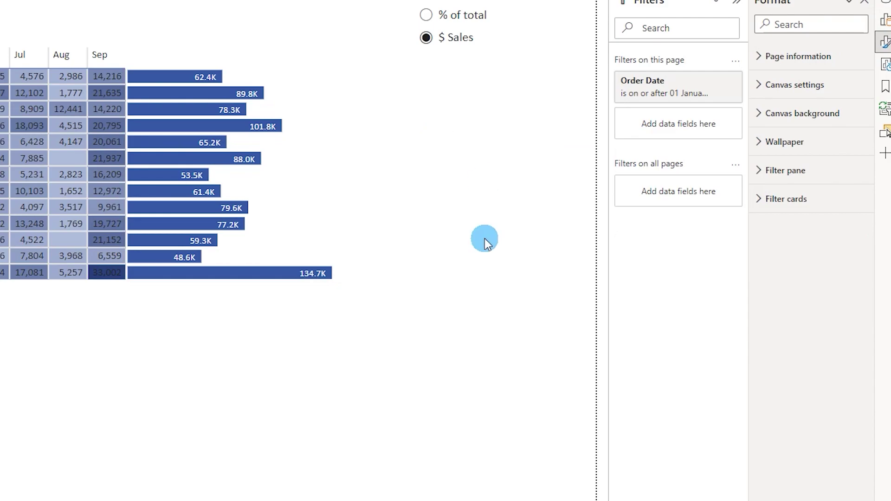
- Open conditional formatting for the bar chart's default bar color and set the format style to Gradient
click(332, 160)
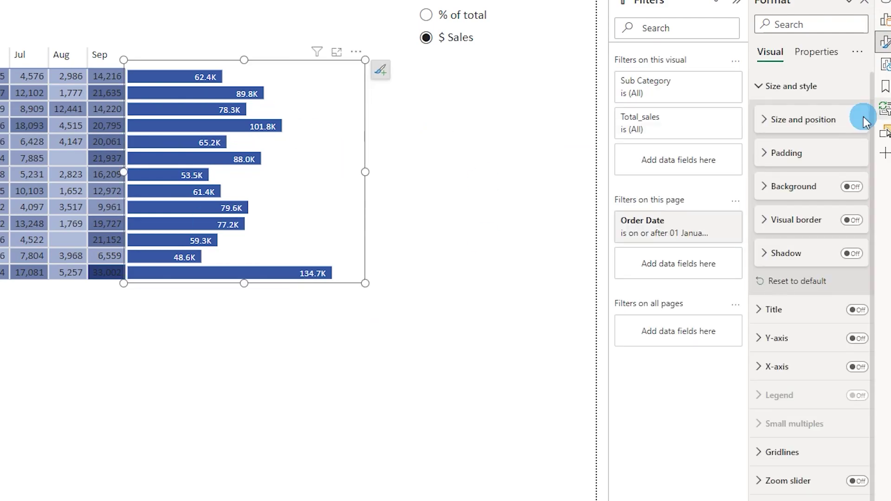
click(761, 86)
click(766, 314)
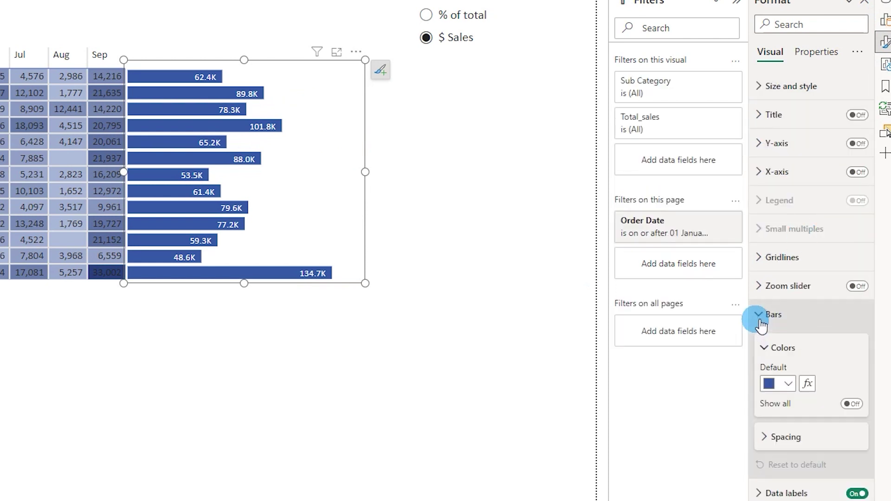
click(807, 361)
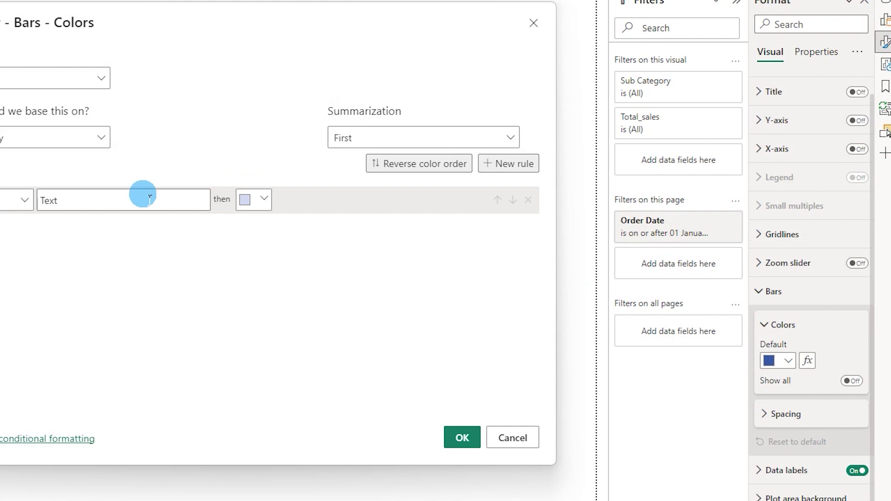
click(158, 88)
click(135, 100)
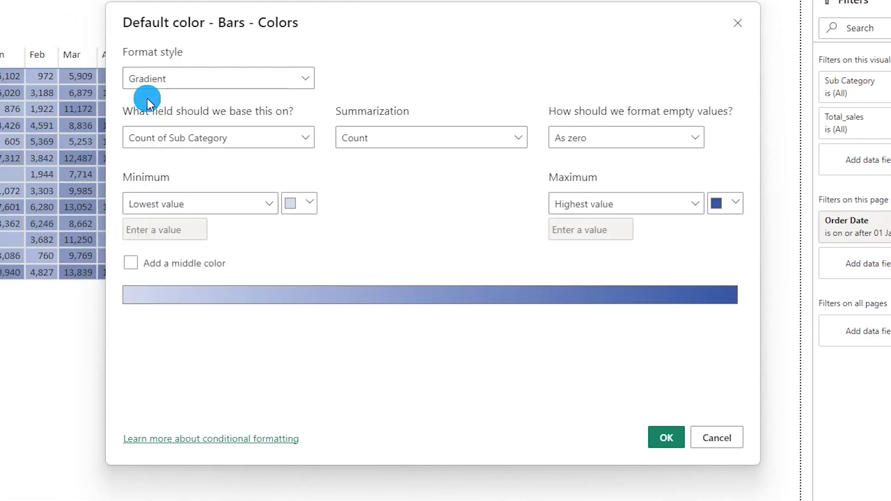
- Set the gradient's minimum color to a light blue and its maximum to a dark blue from the theme colors, and apply it
click(321, 207)
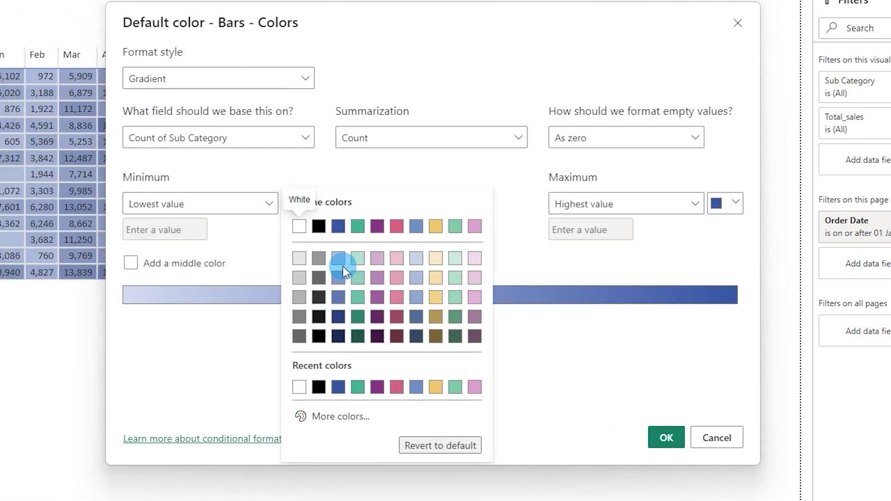
click(341, 264)
click(719, 214)
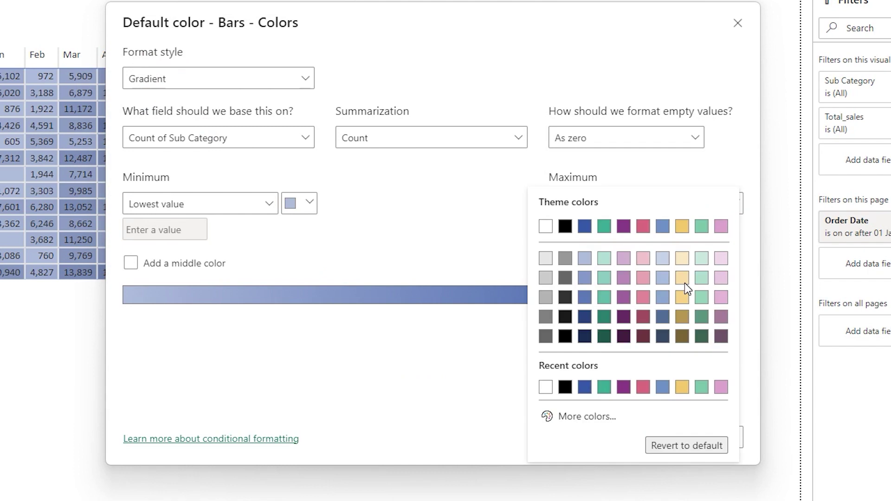
click(583, 330)
click(663, 436)
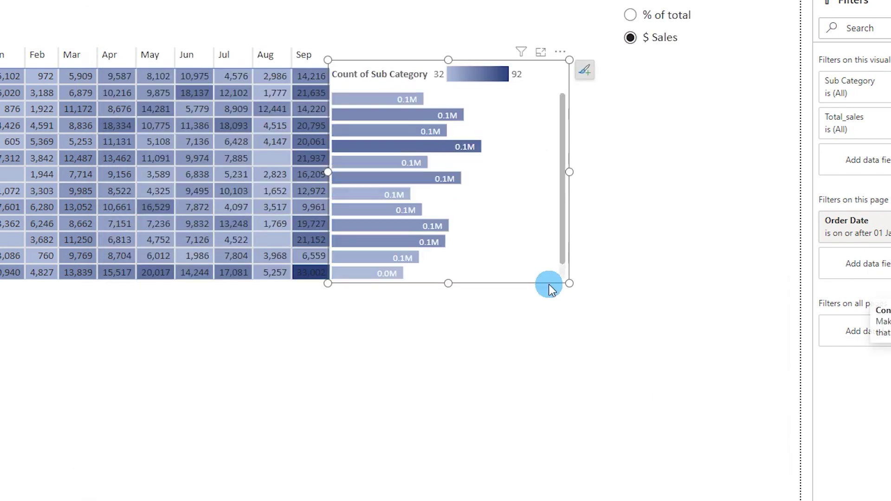
- Turn off the bar chart's gradient legend so that the bars fill the visual again
scroll(441, 172, down, 1)
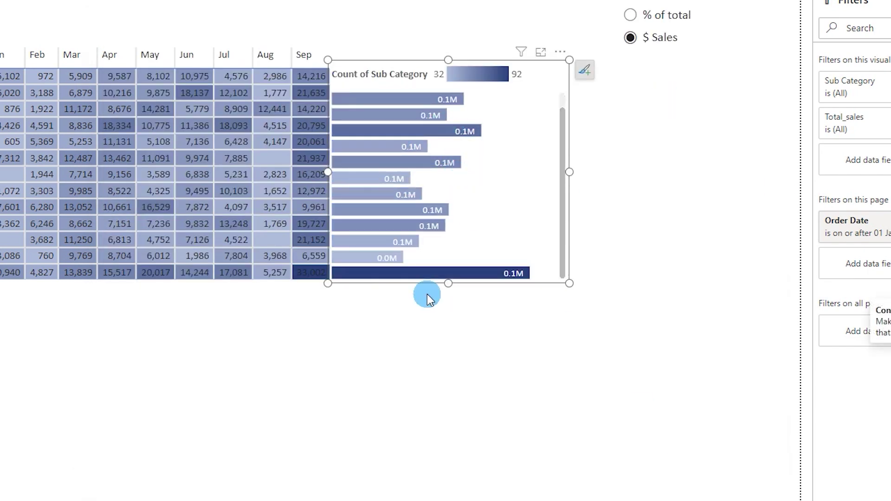
scroll(434, 179, up, 1)
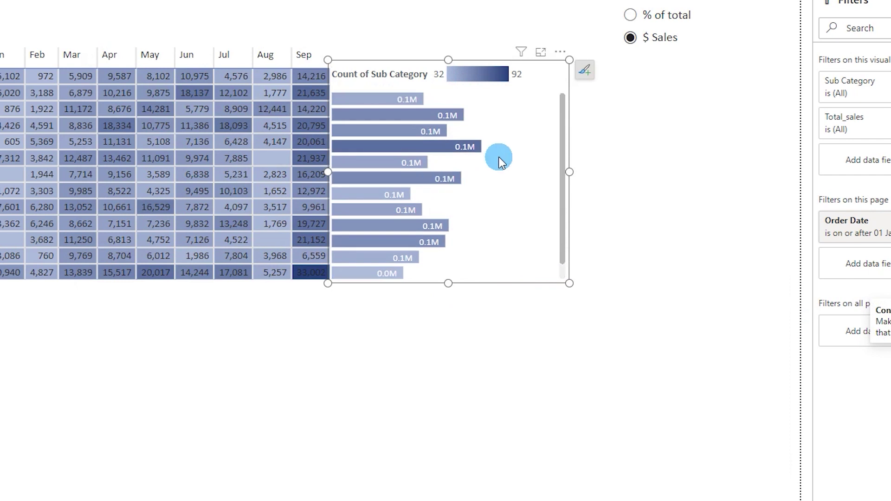
click(464, 74)
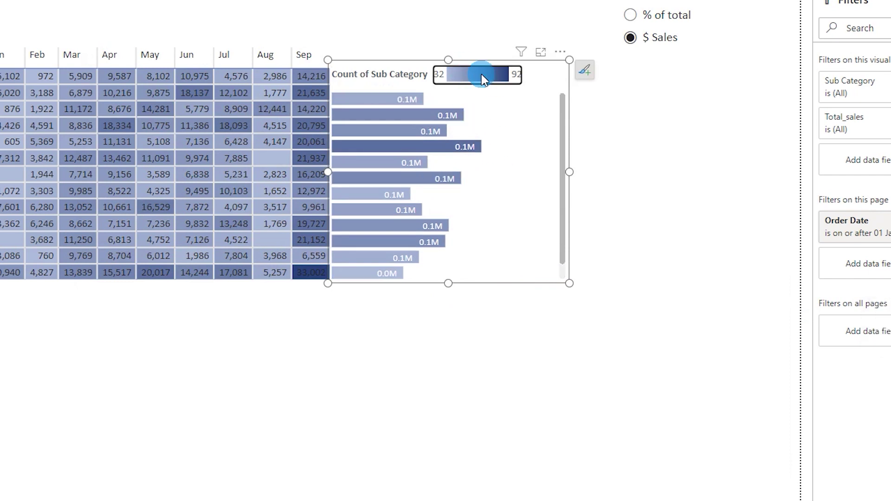
double_click(471, 75)
click(869, 177)
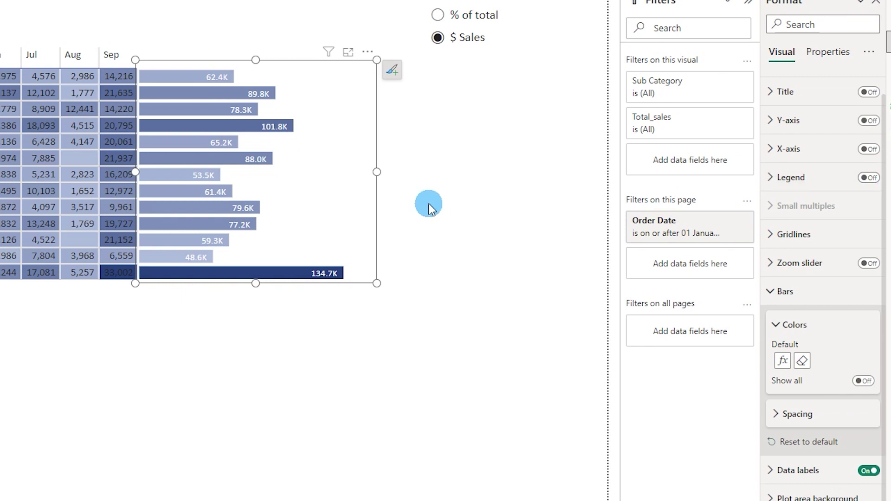
- Deselect the bar chart and switch the value slicer to % of total
click(431, 174)
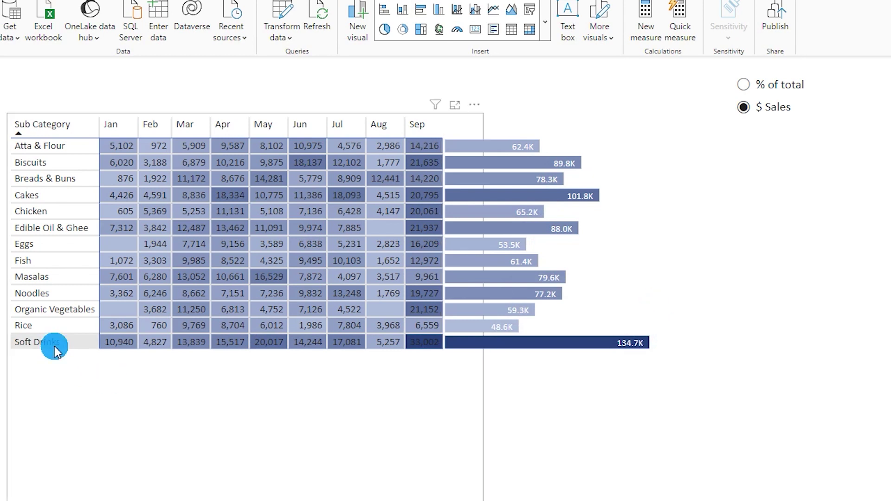
mouse_move(613, 345)
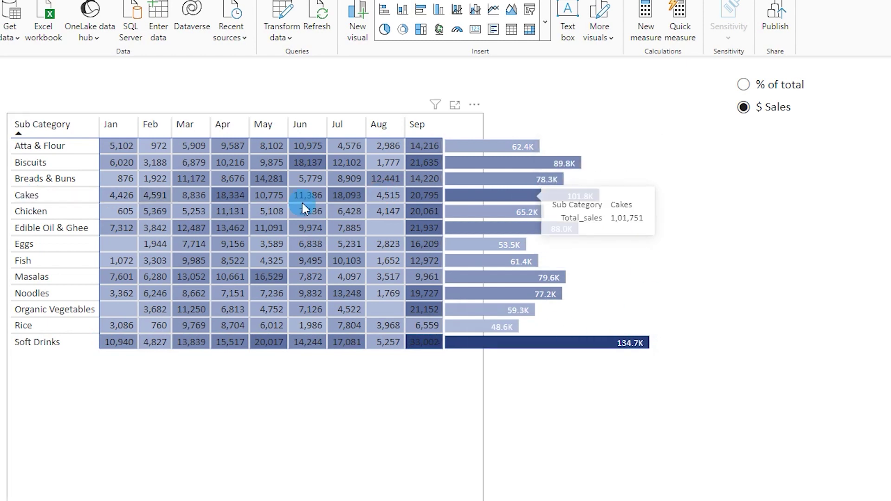
click(744, 85)
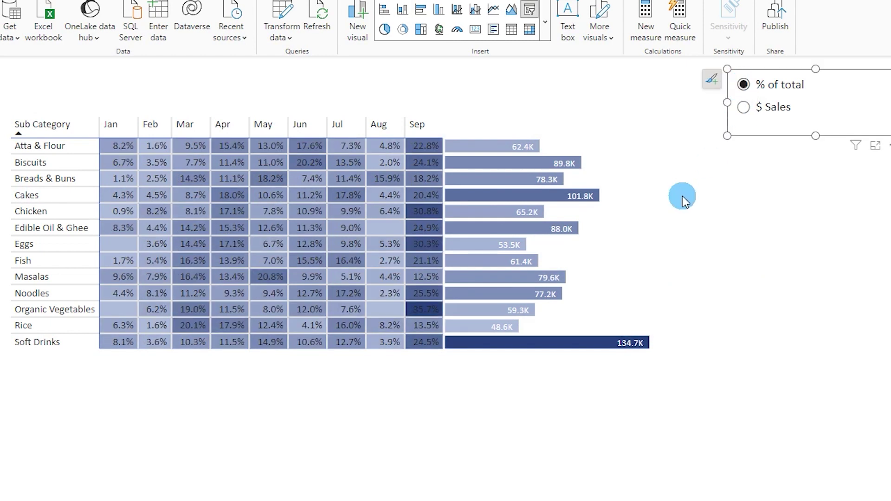
- Replace Total_sales on the bar chart's X-axis with the Dynamic_values field parameter
click(632, 212)
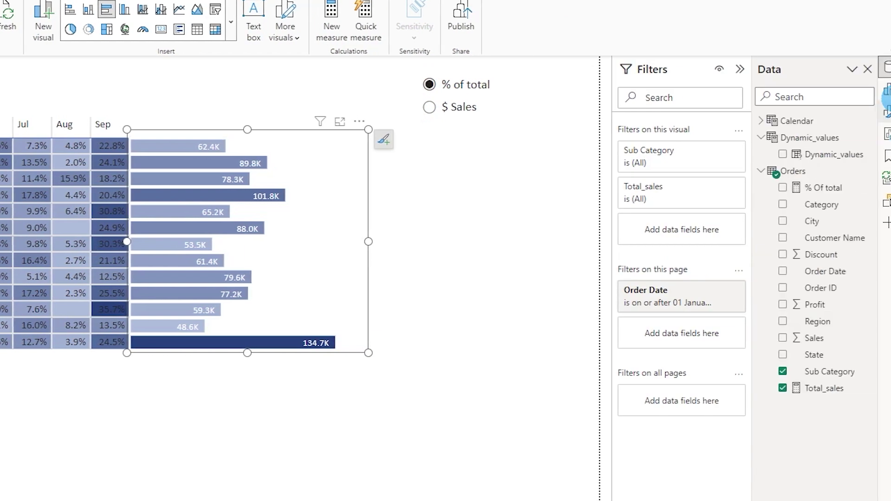
click(754, 348)
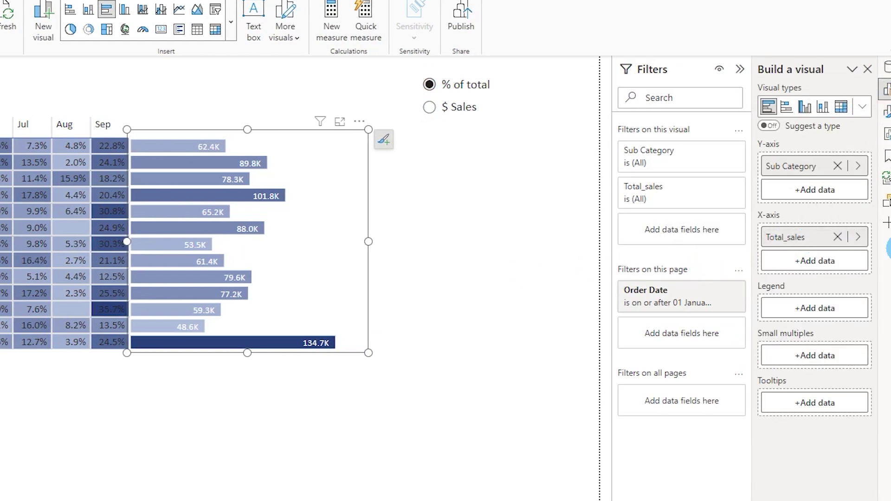
click(838, 238)
click(841, 242)
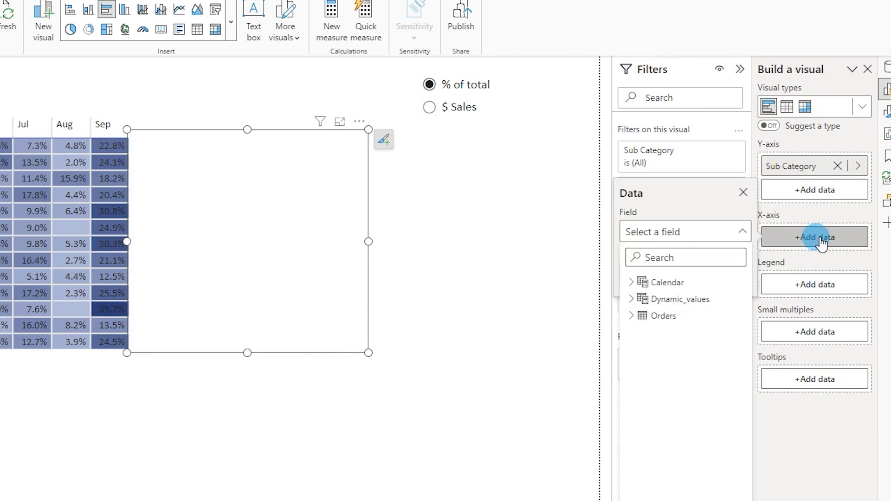
click(648, 298)
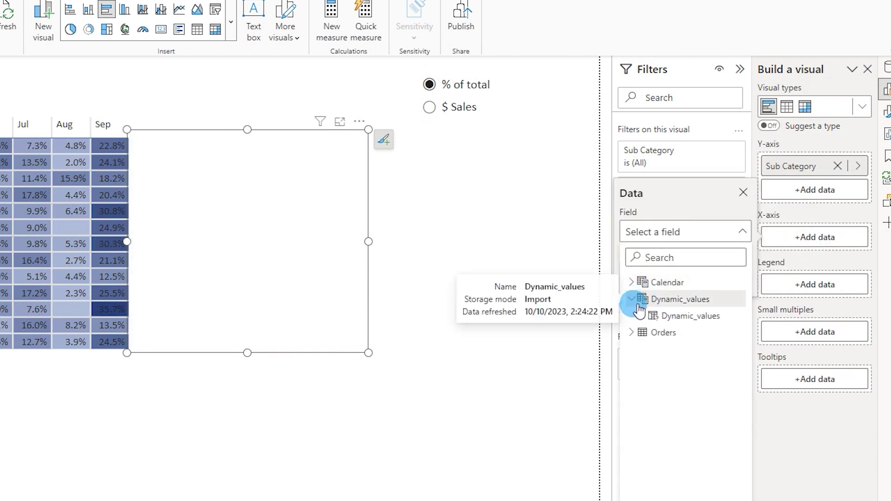
click(690, 318)
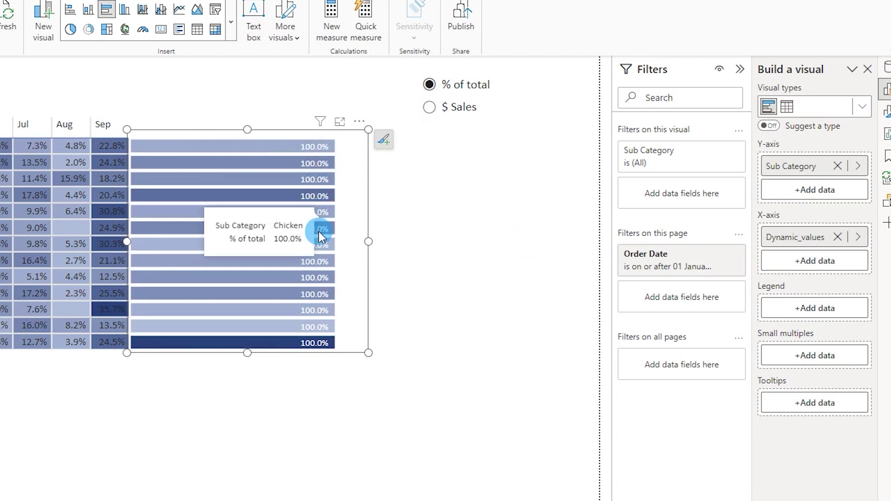
- Switch the value slicer to $ Sales and back to % of total, and examine the bar chart against the % Of total measure's ALLEXCEPT filter
click(431, 107)
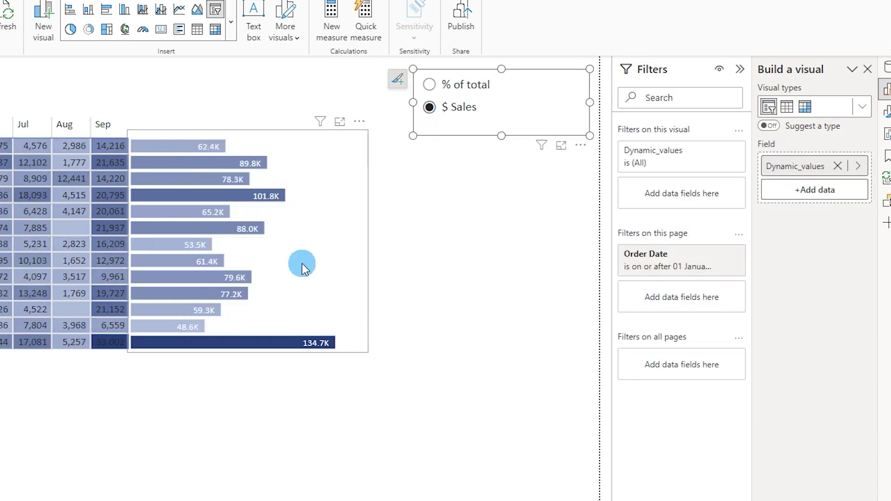
click(430, 85)
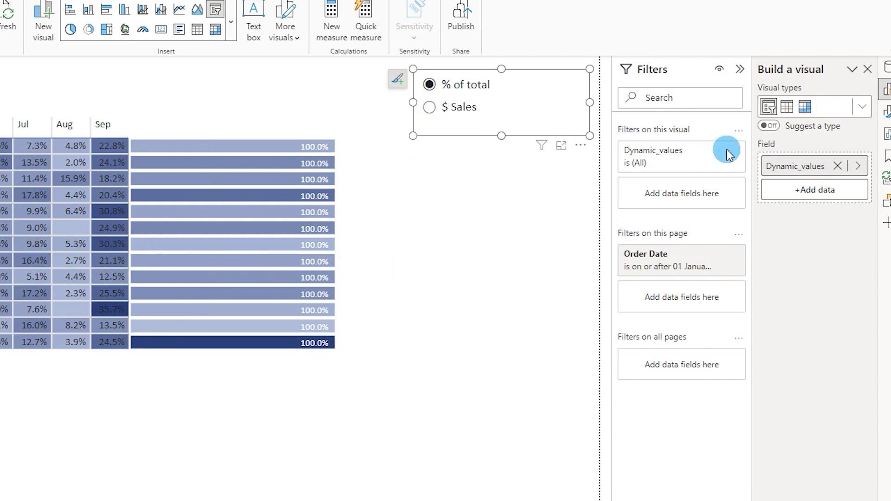
click(886, 68)
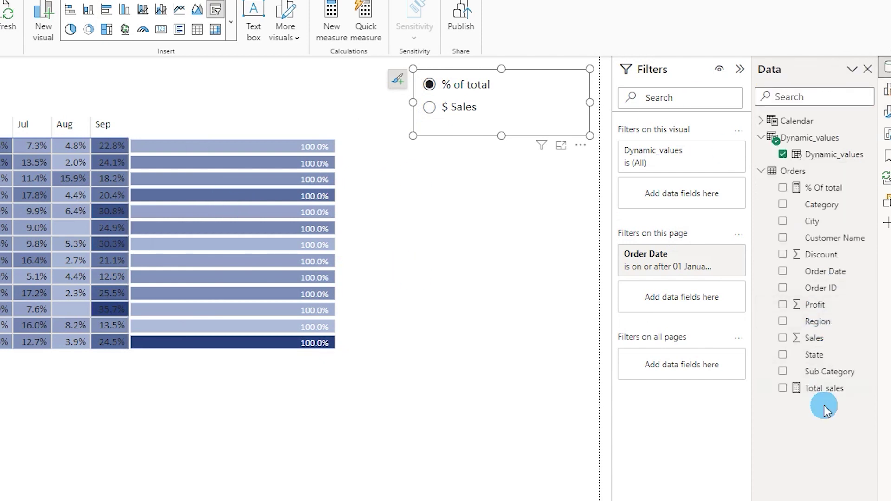
click(818, 188)
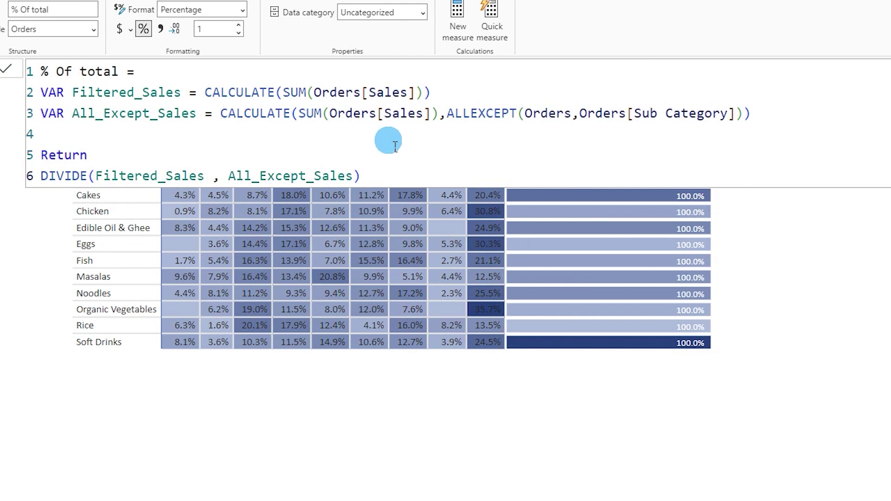
click(451, 117)
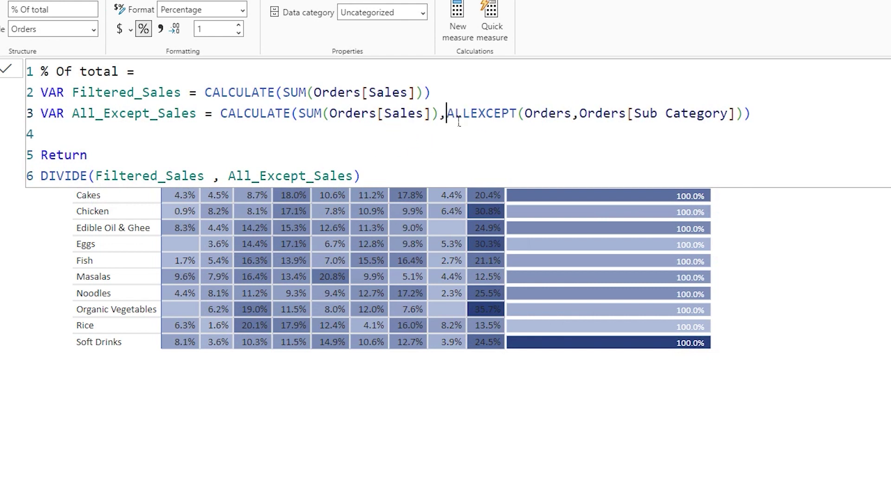
drag(458, 122, 752, 126)
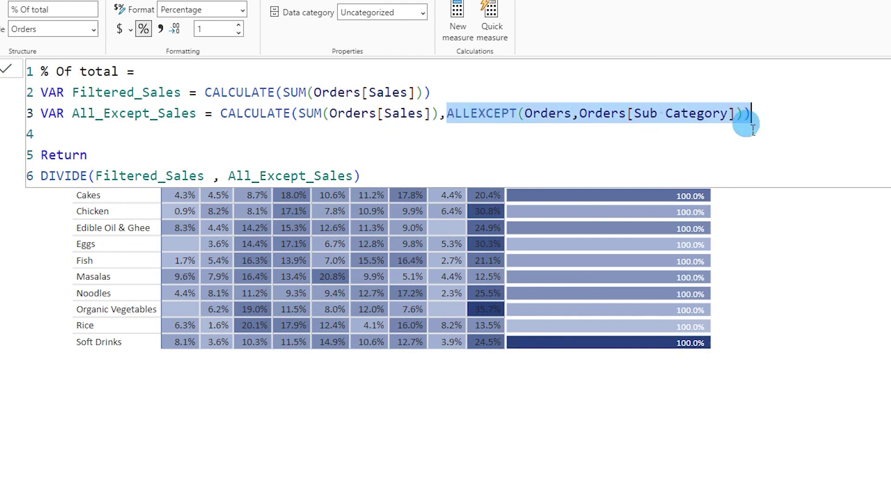
click(488, 398)
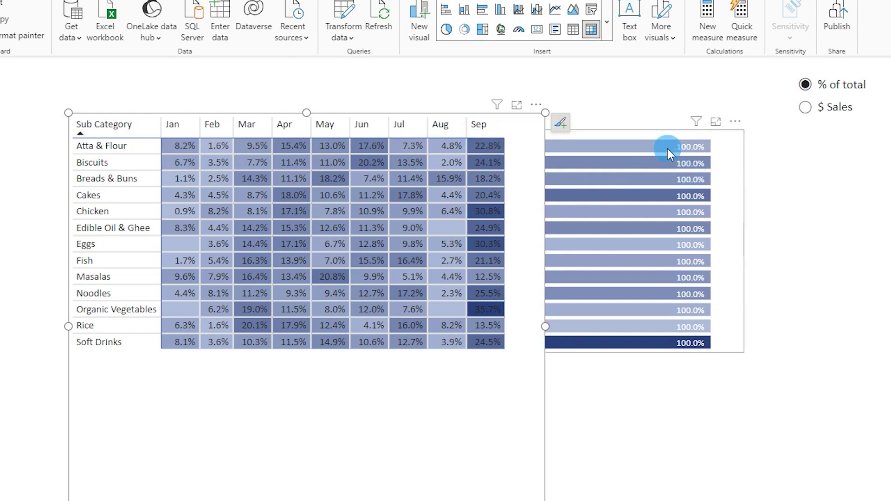
click(717, 165)
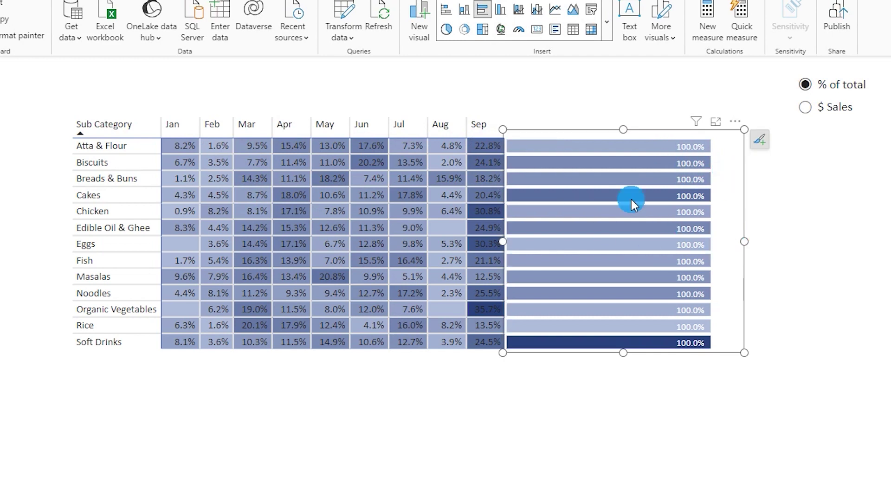
mouse_move(631, 199)
mouse_move(538, 188)
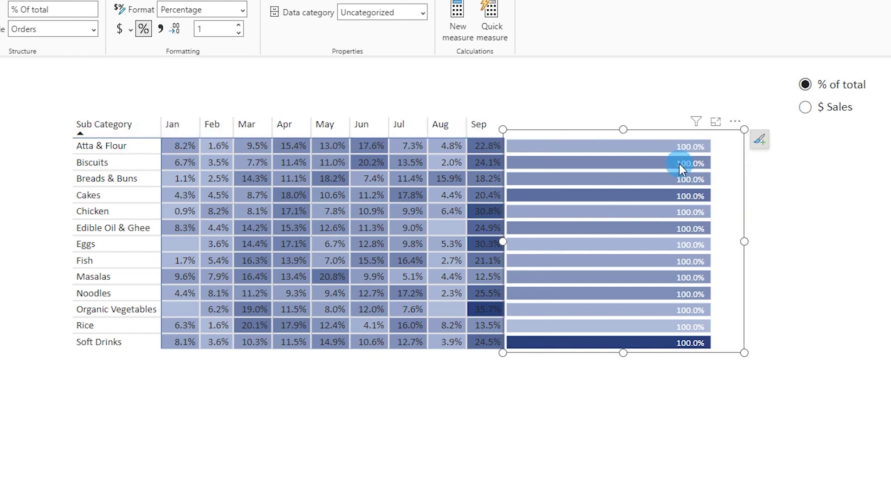
mouse_move(700, 180)
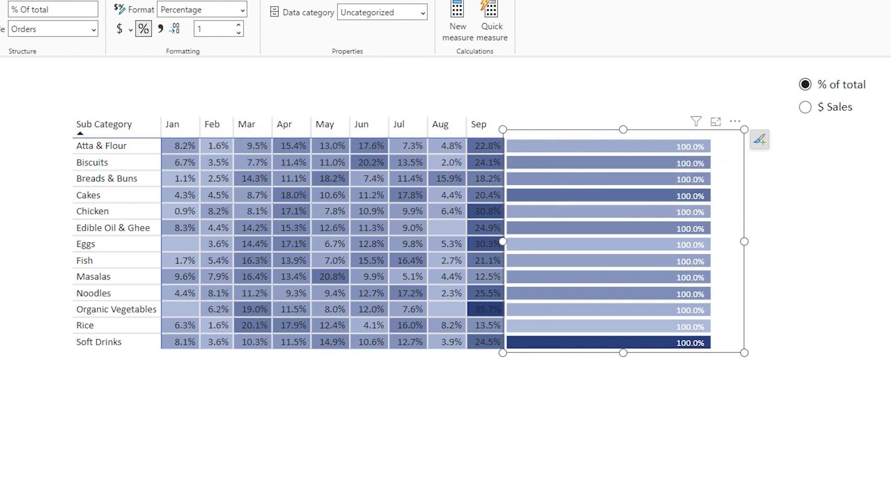
- In the % Of total measure, insert ISINSCOPE('Calendar'[Month]) after the equals sign on the first line
click(278, 72)
click(194, 75)
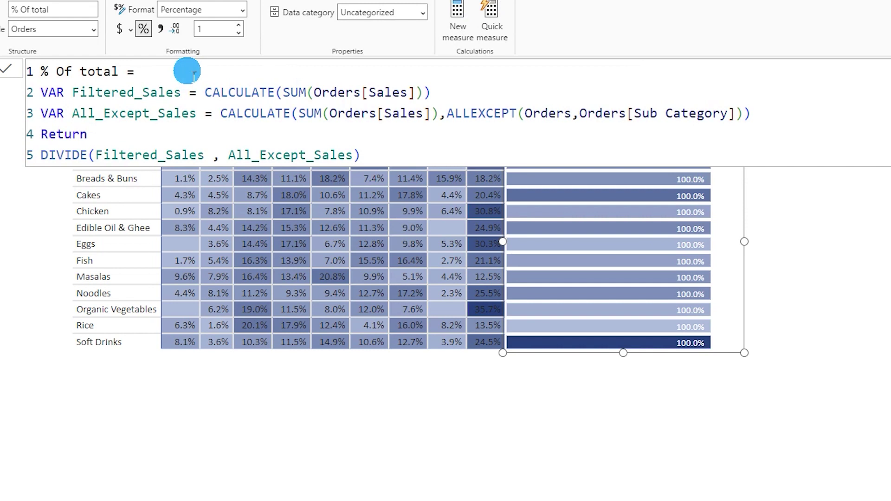
text(i)
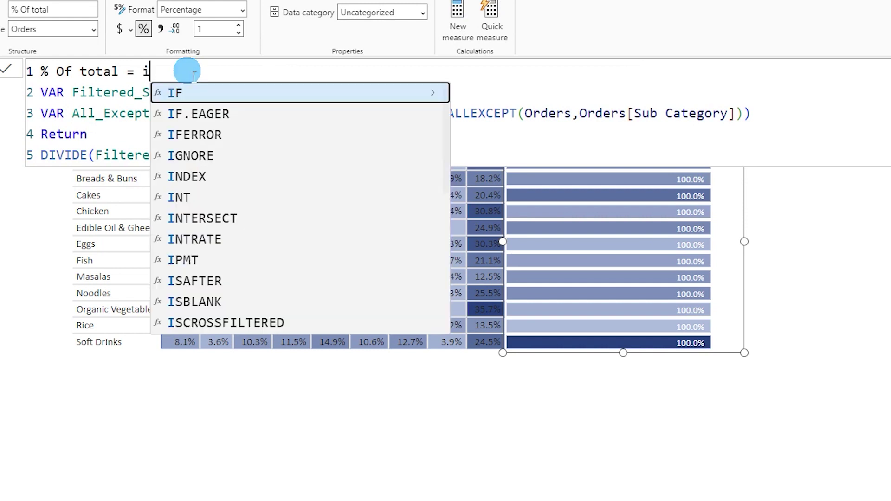
text(sin)
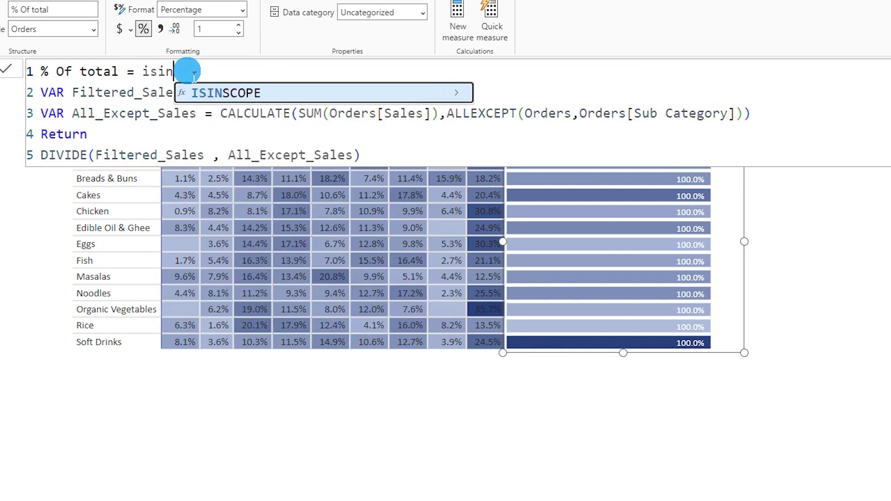
key(Tab)
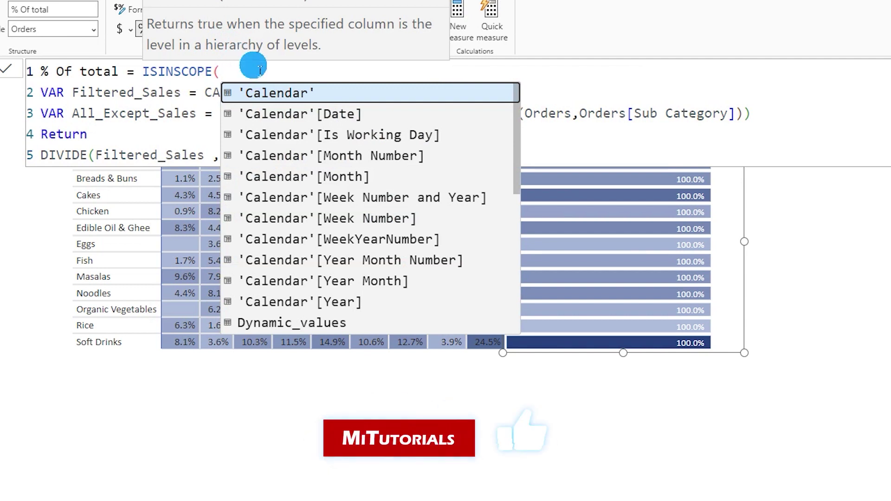
text(Mo)
key(Down)
key(Tab)
text())
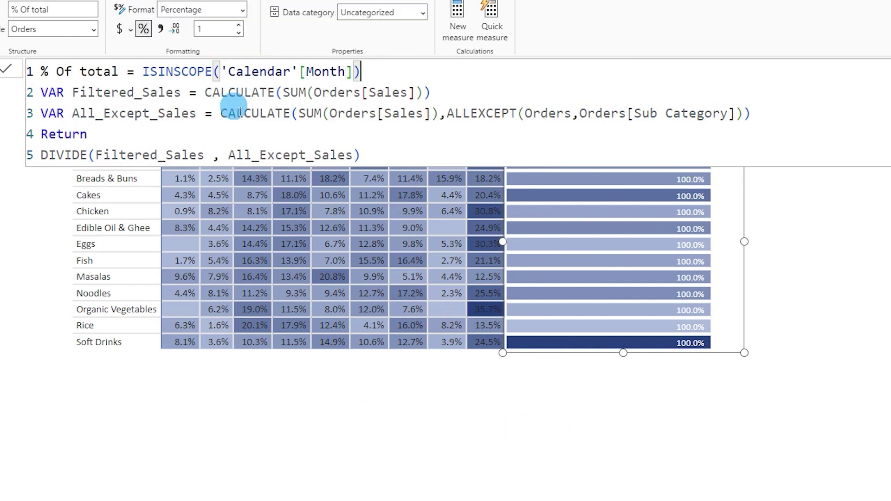
- Wrap the ISINSCOPE test in an IF function, with the existing variables and DIVIDE expression as its comma-separated true result
click(142, 74)
text(IF()
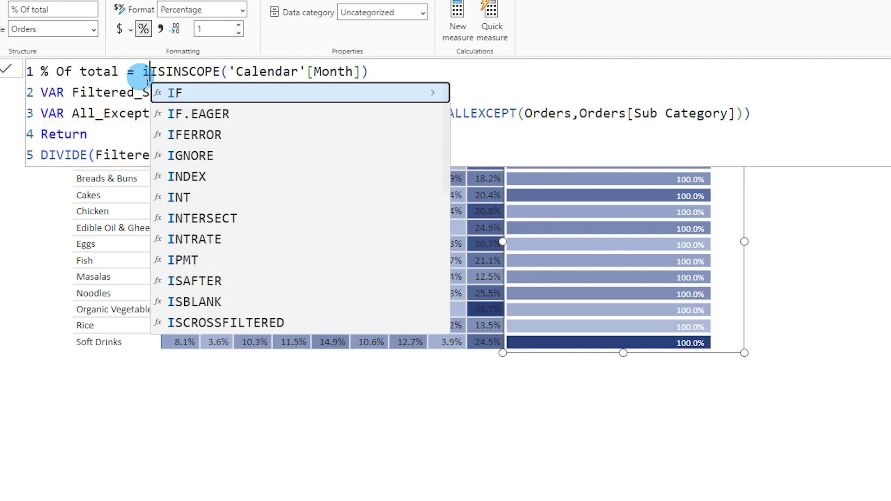
click(432, 73)
text(,)
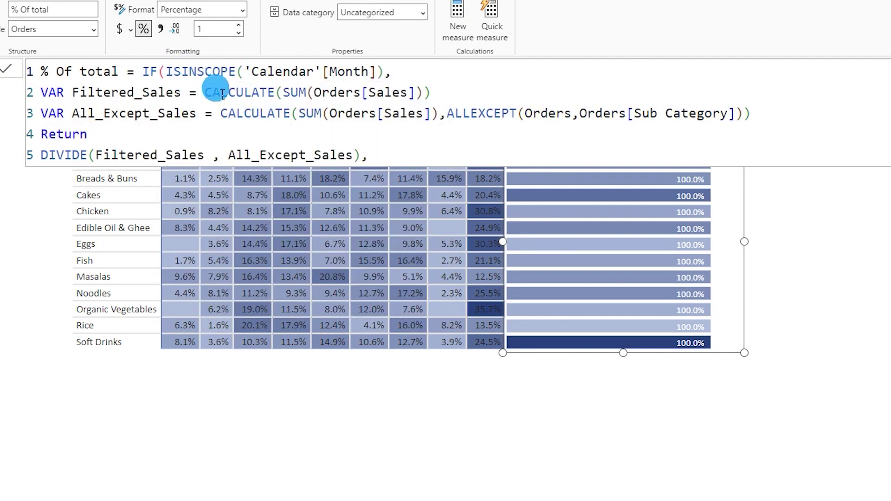
drag(50, 96, 382, 173)
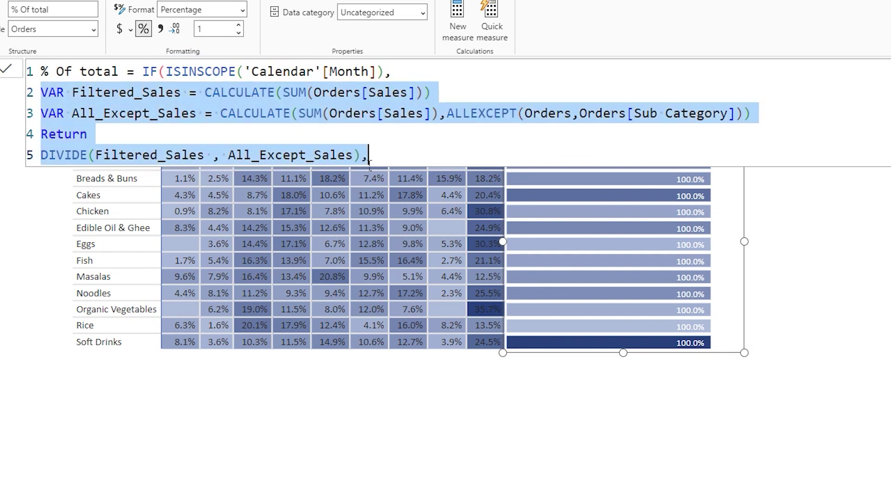
click(369, 159)
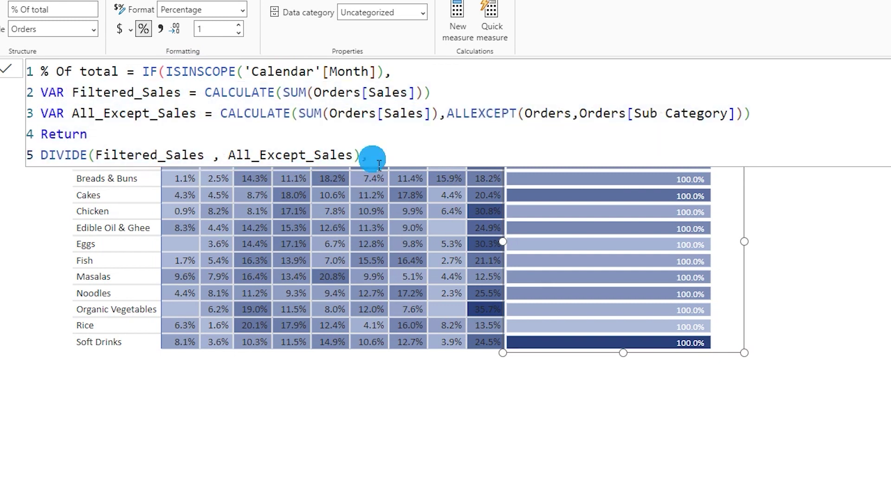
- Below the DIVIDE line, leave a blank line and declare a new variable named ALL_Sales for the IF's false branch
key(Return)
key(Return)
text(V)
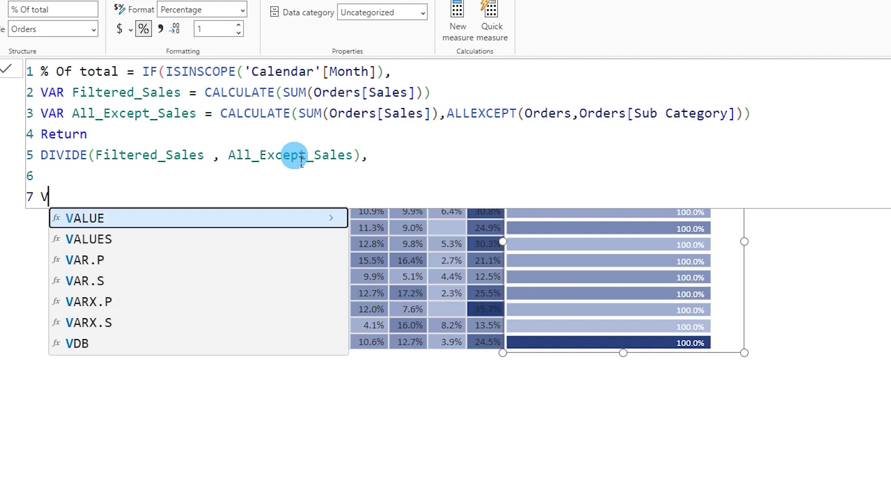
text(AR )
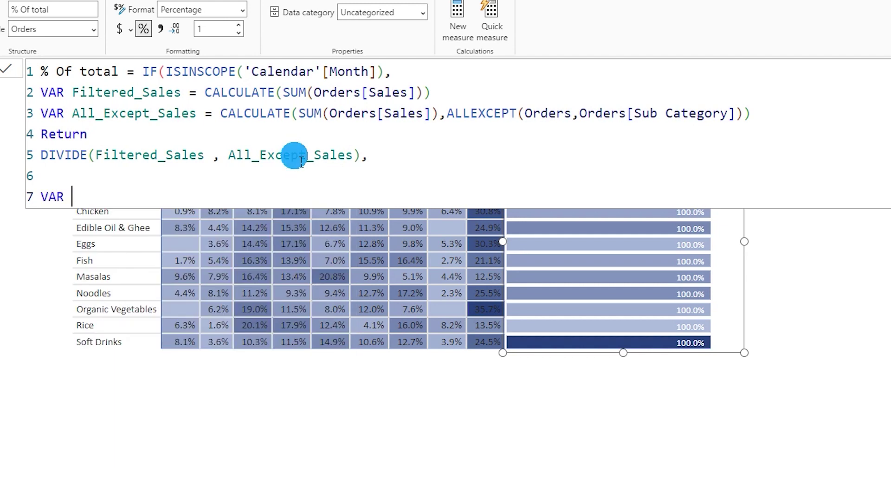
text(ALL_)
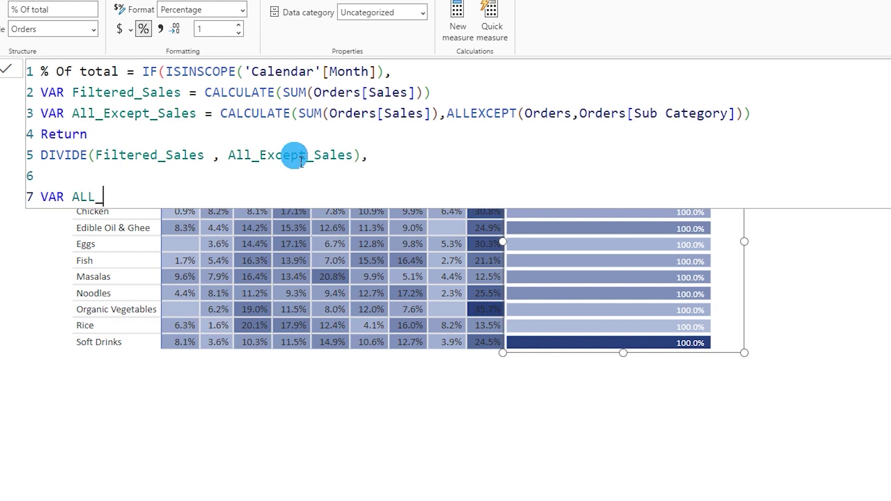
text(Sales =)
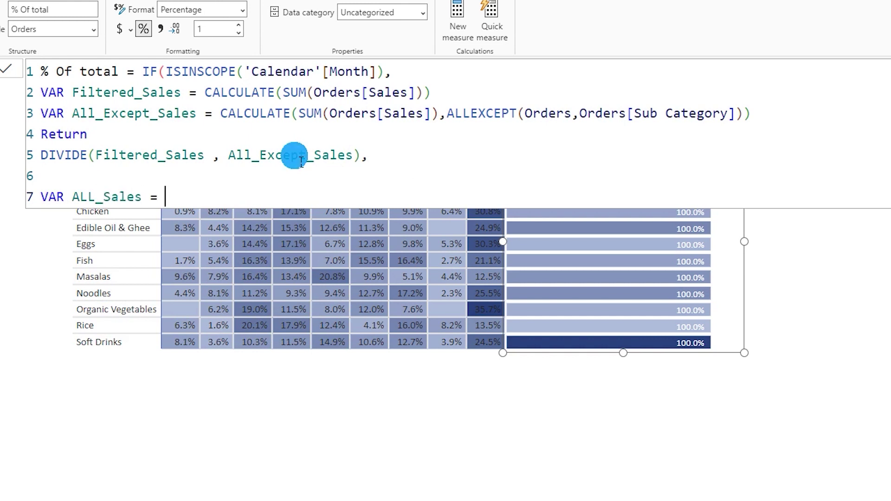
- Define ALL_Sales as CALCULATE(SUM(Orders[Sales]),ALL(Orders))
text(CALCULATE(s)
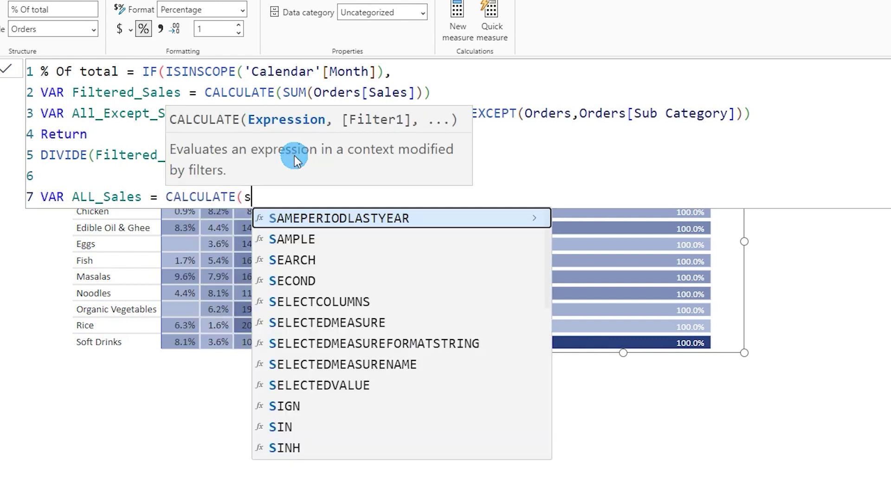
text(um(Sal)
key(Tab)
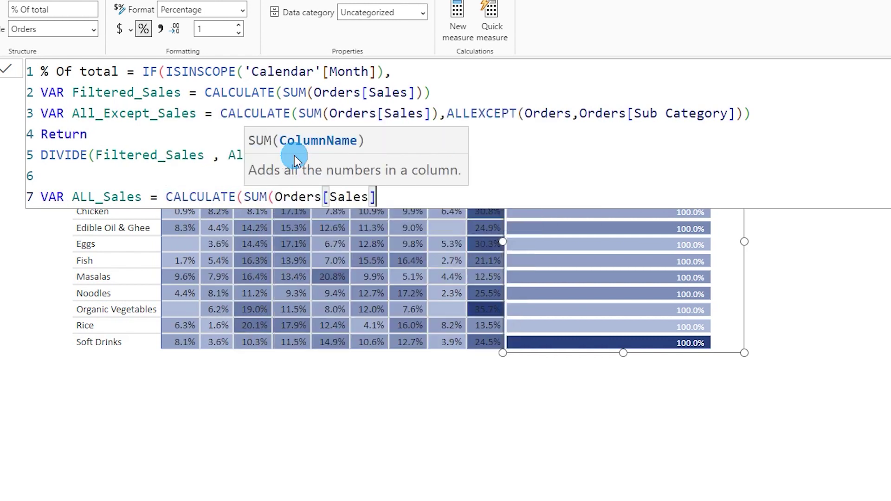
text(),A)
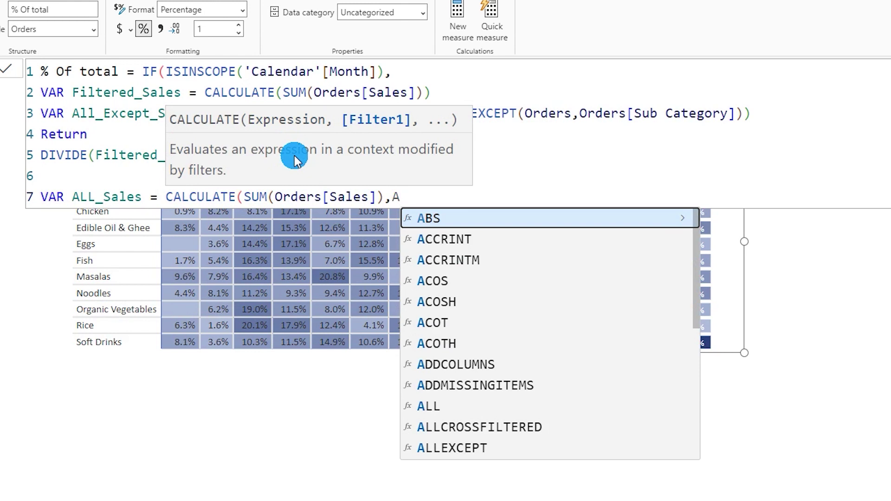
text(LL()
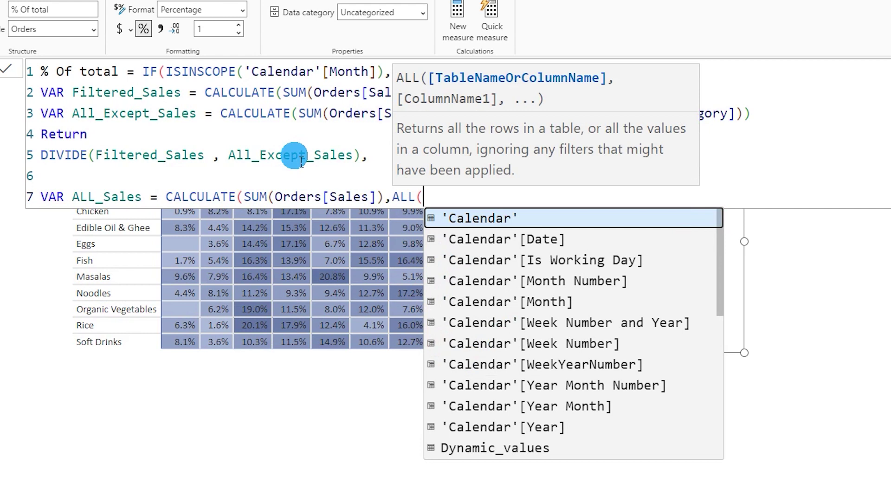
text(S)
key(BackSpace)
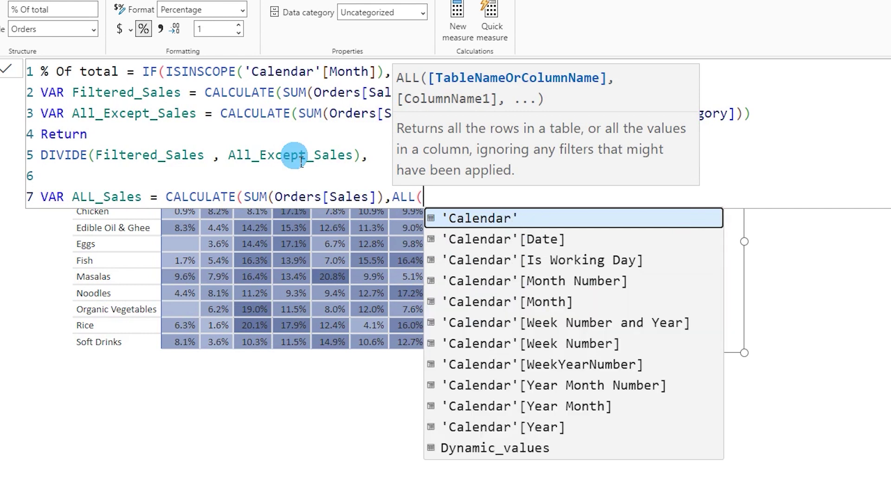
text(Order)
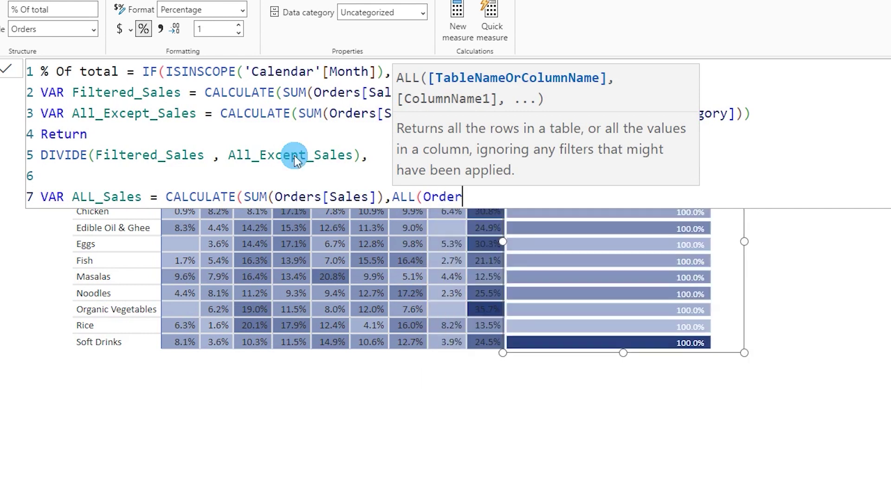
key(Tab)
text()))
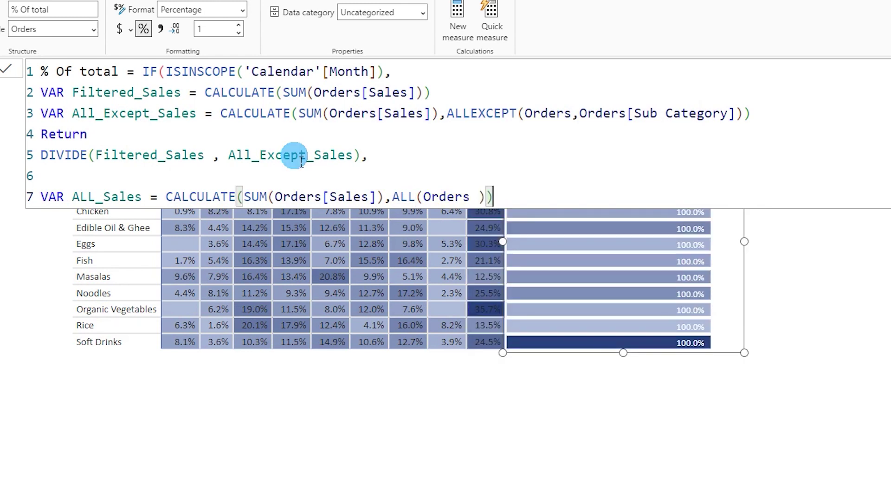
- Copy the All_Except_Sales variable definition into the IF's false branch, on the line below ALL_Sales
key(Return)
key(Return)
drag(753, 115, 41, 114)
key(ctrl+c)
click(61, 215)
key(ctrl+v)
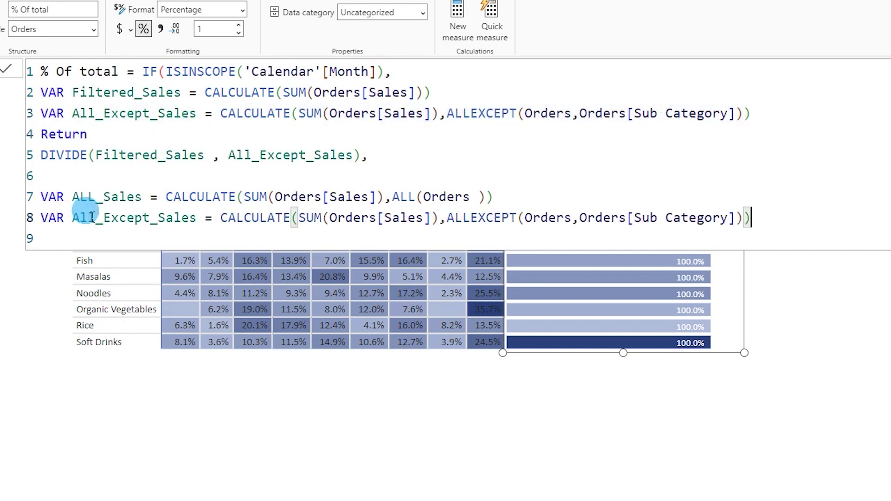
- Add a Return statement for the false branch below the copied variable, set off by blank lines
key(Return)
key(Return)
text(Return)
key(Return)
key(Return)
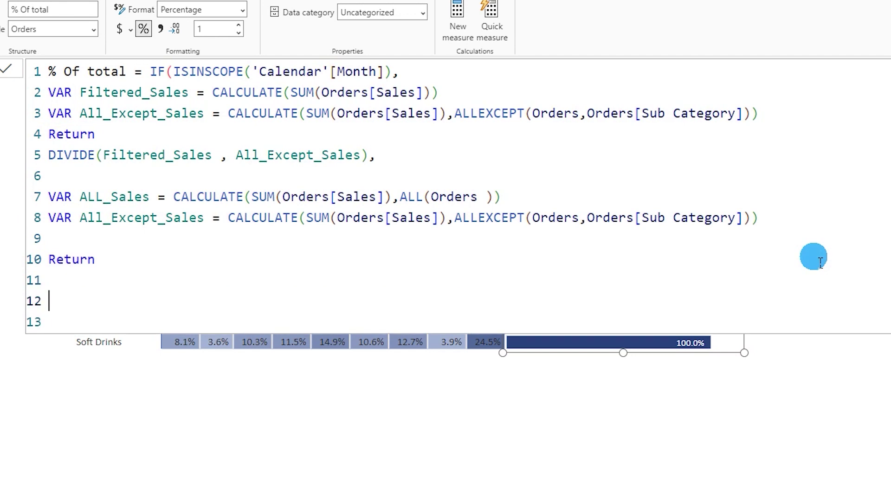
- Make the false branch return DIVIDE(All_Except_Sales,ALL_Sales), close the IF function, and commit the measure
text(DIVIDE()
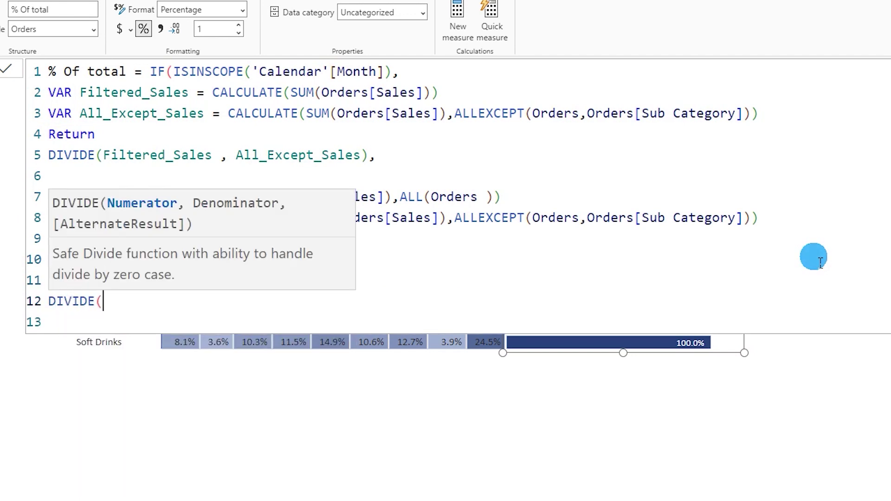
text(All)
key(Down)
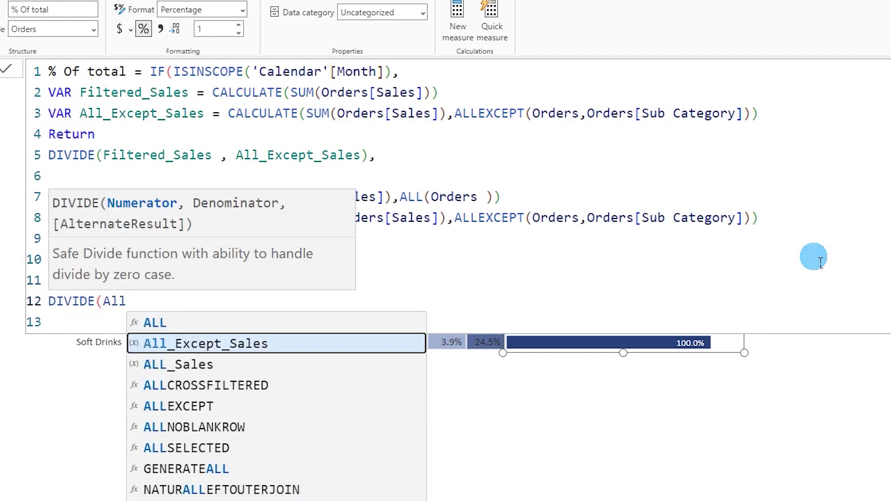
key(Tab)
text(,All)
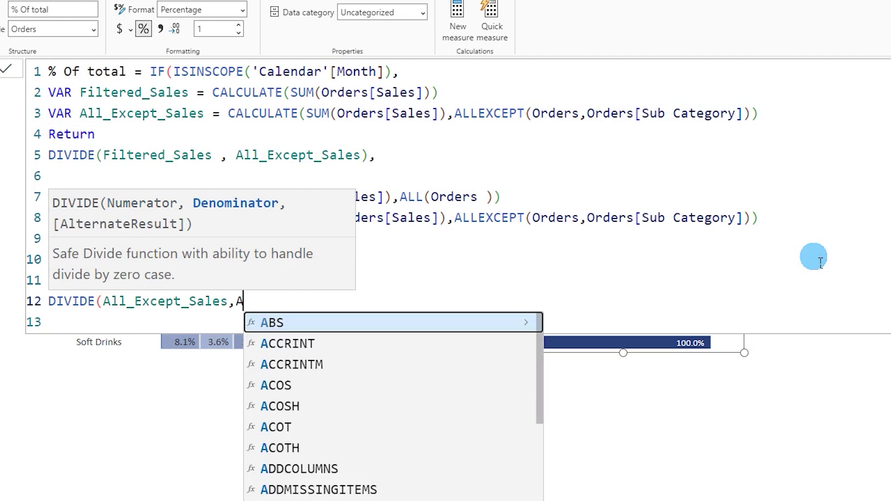
key(Down)
key(Down)
key(Tab)
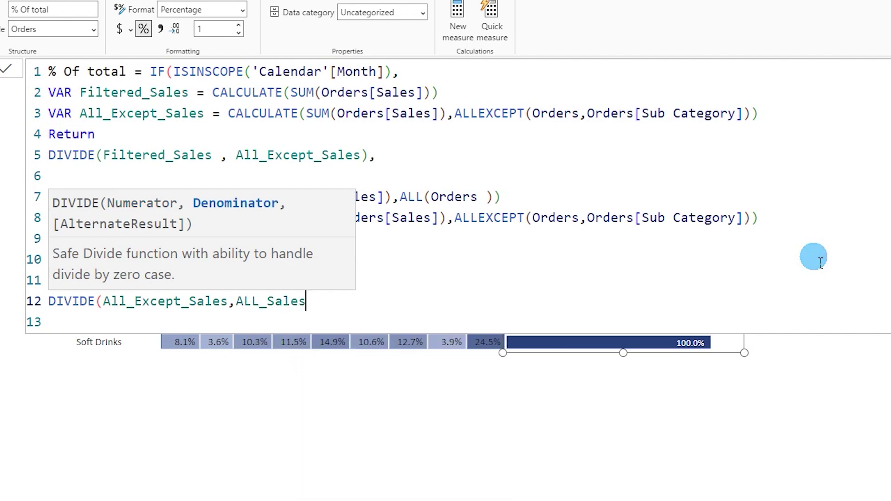
text()))
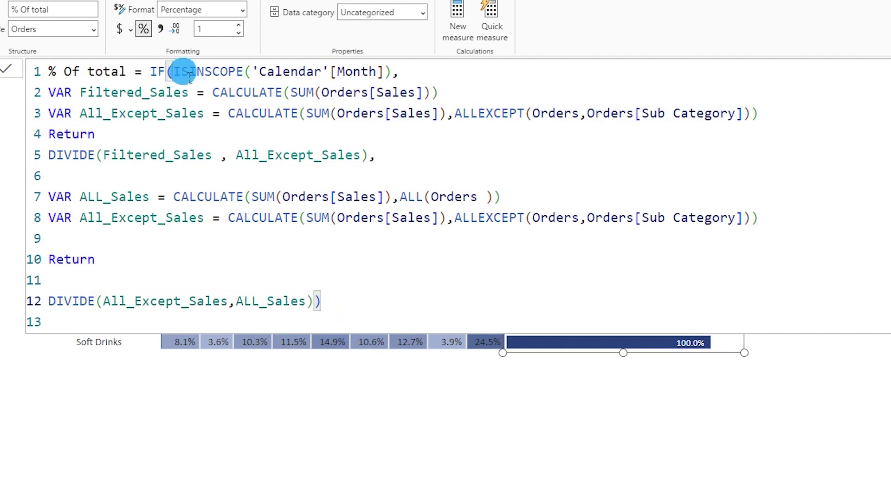
click(12, 77)
- Switch the slicer between $ Sales and % of total to compare the matrix and bar chart values in both modes
mouse_move(630, 225)
mouse_move(638, 346)
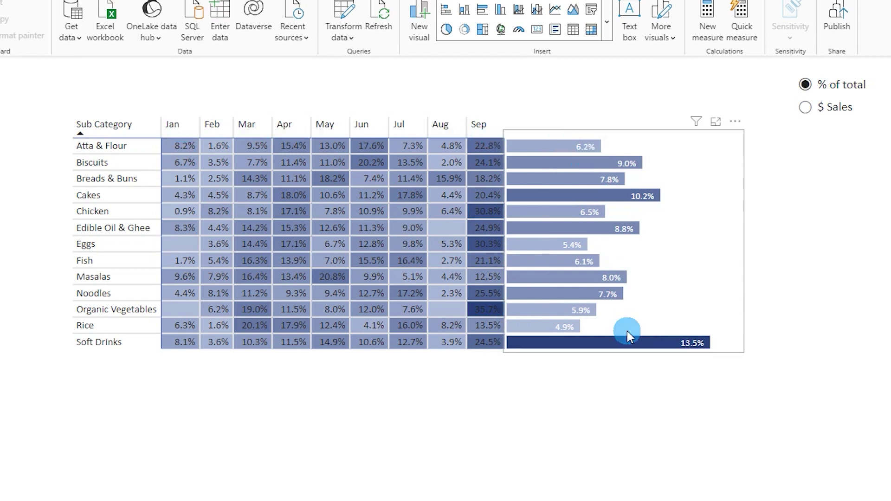
click(806, 107)
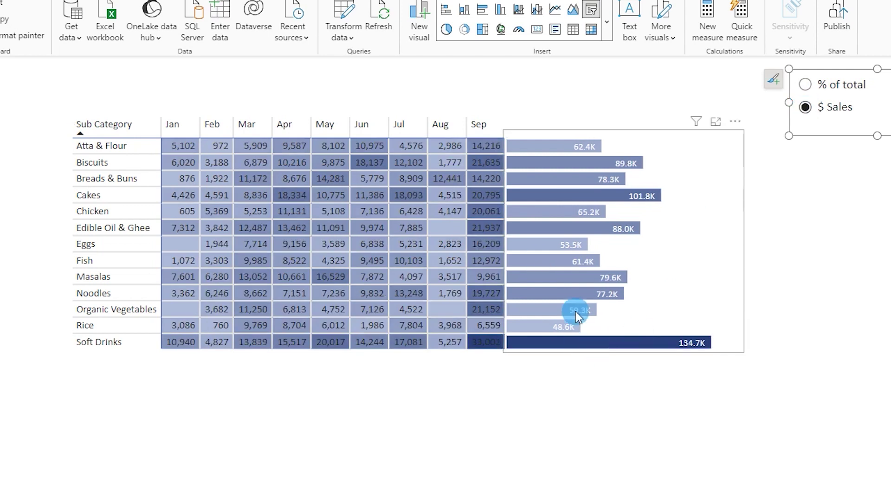
click(806, 84)
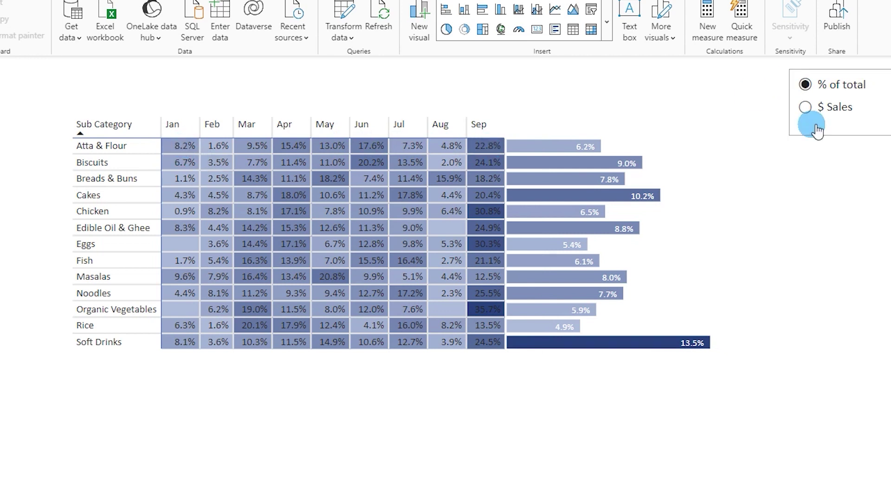
click(805, 108)
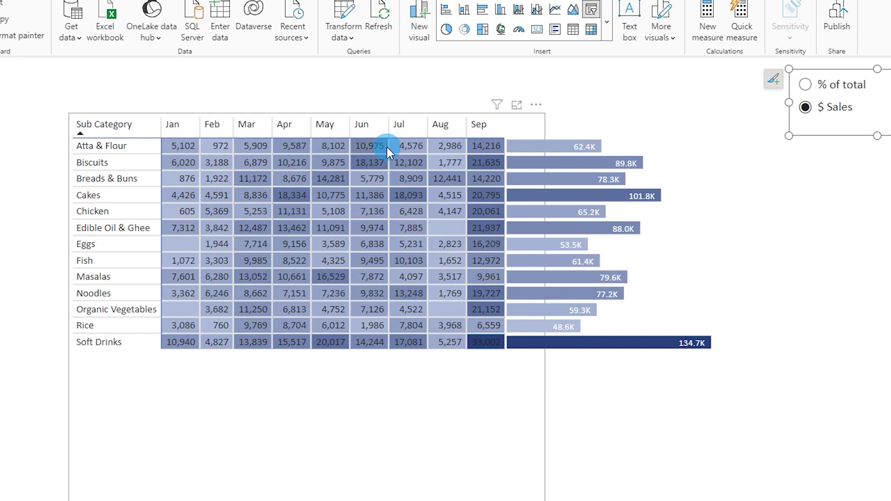
click(686, 185)
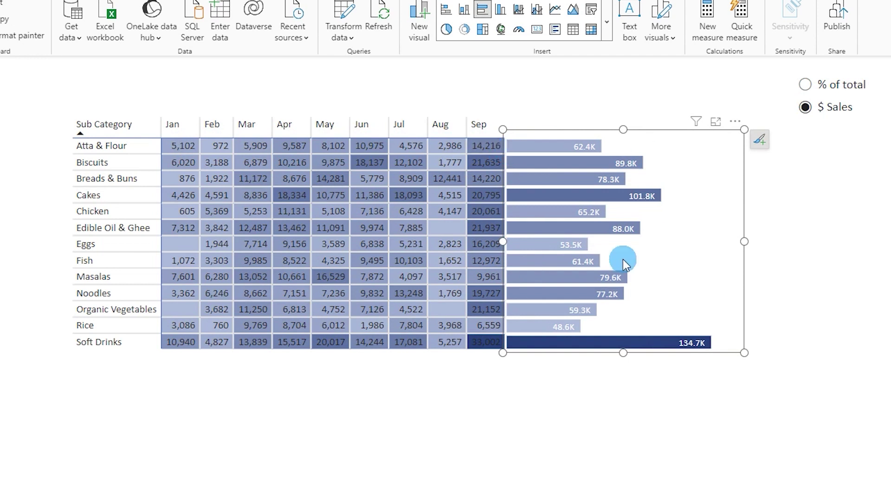
click(805, 82)
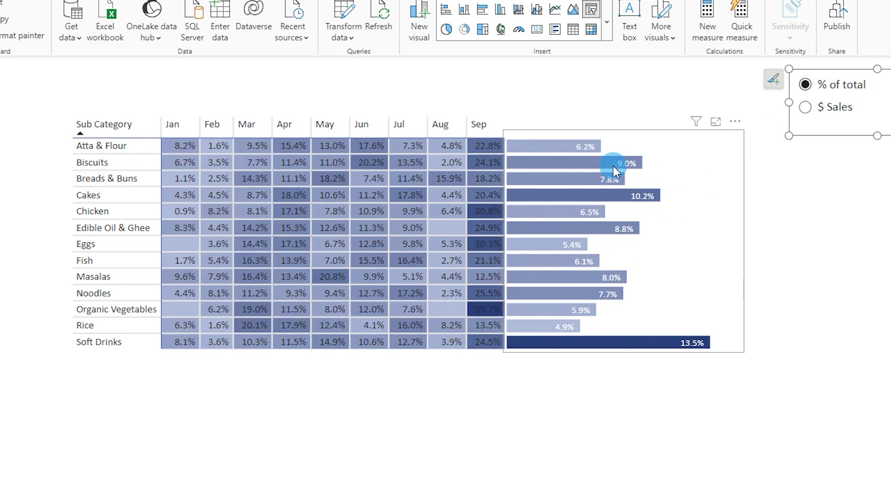
click(773, 204)
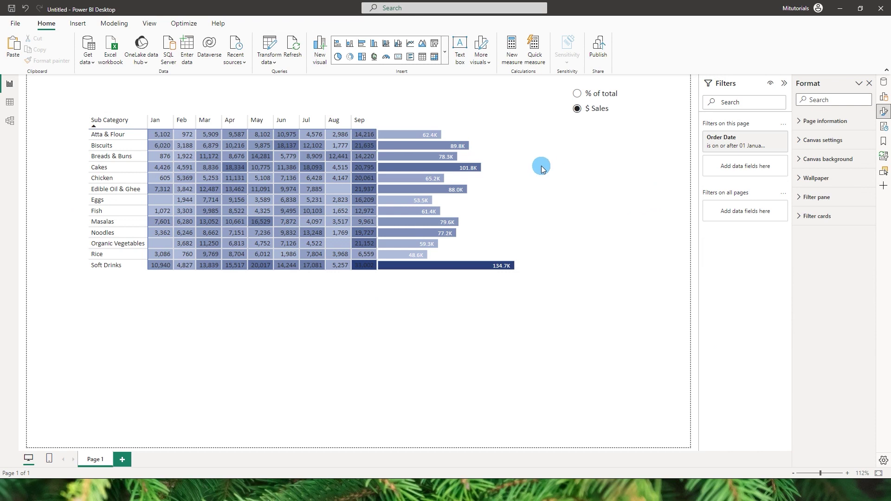
- Duplicate the bar chart and place the copy in the empty area below the matrix
click(499, 169)
key(ctrl+c)
key(ctrl+v)
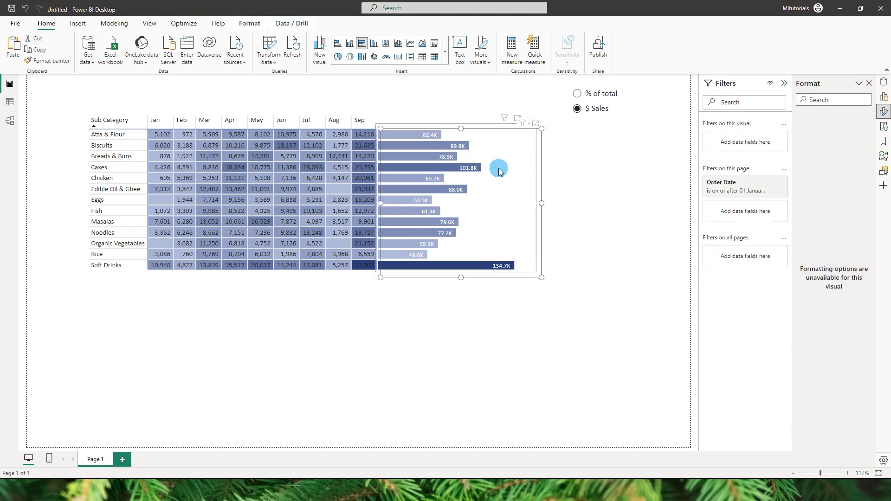
drag(513, 222, 307, 327)
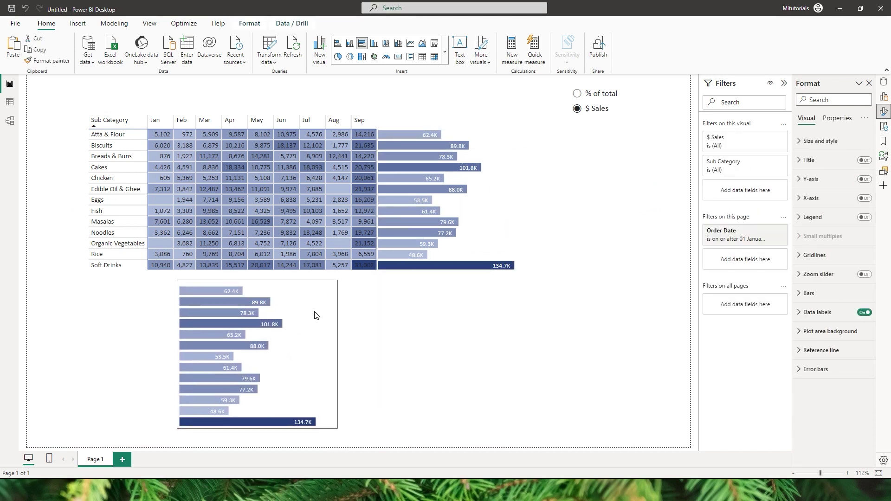
- In the copied bar chart, replace Sub Category on the Y-axis with Month from the Calendar table
click(884, 97)
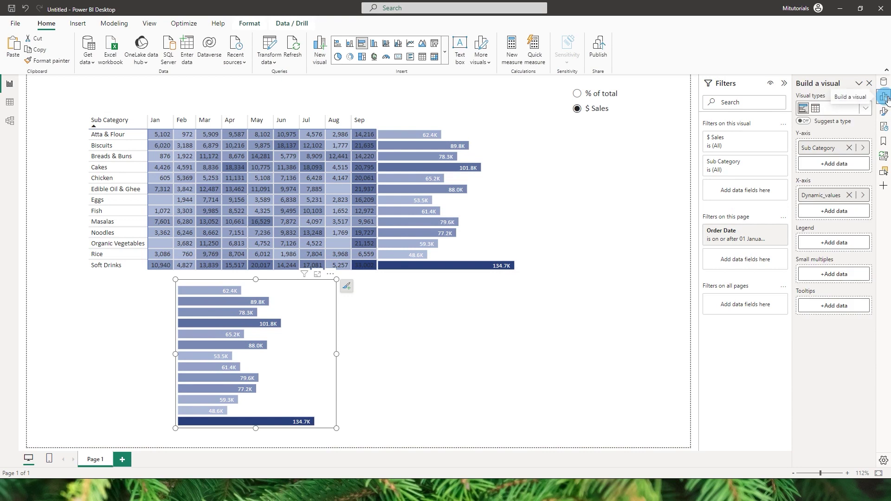
click(849, 147)
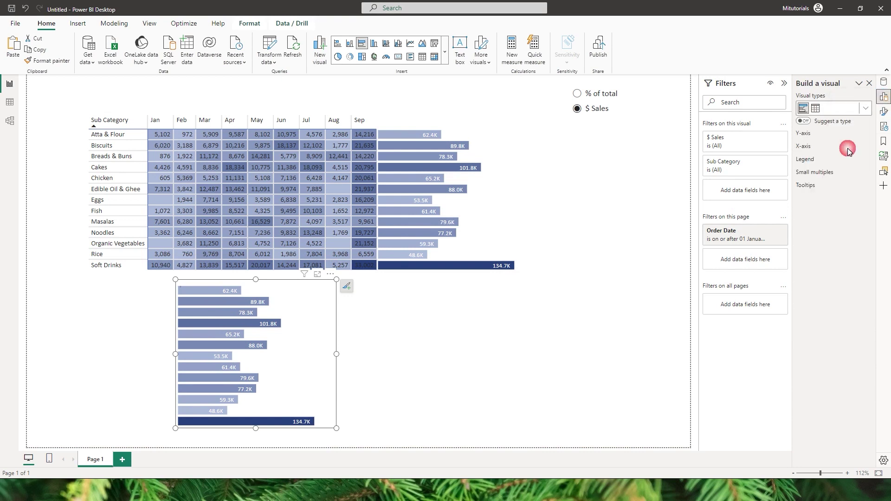
click(840, 152)
click(713, 179)
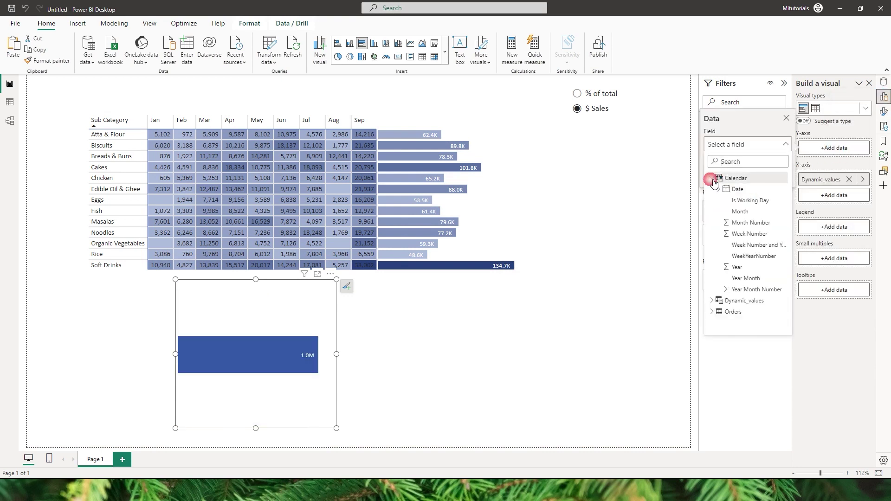
click(742, 212)
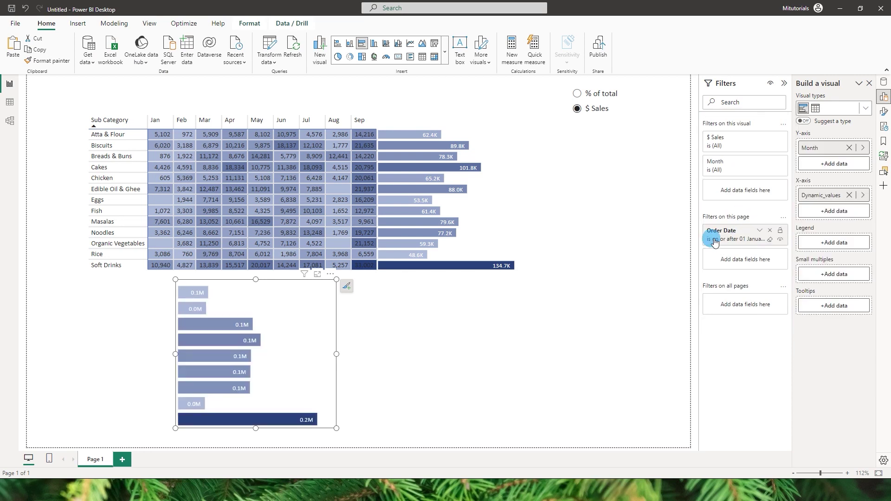
- Convert the copied chart to a clustered column chart and invert its Y-axis range so the columns hang downward
click(866, 109)
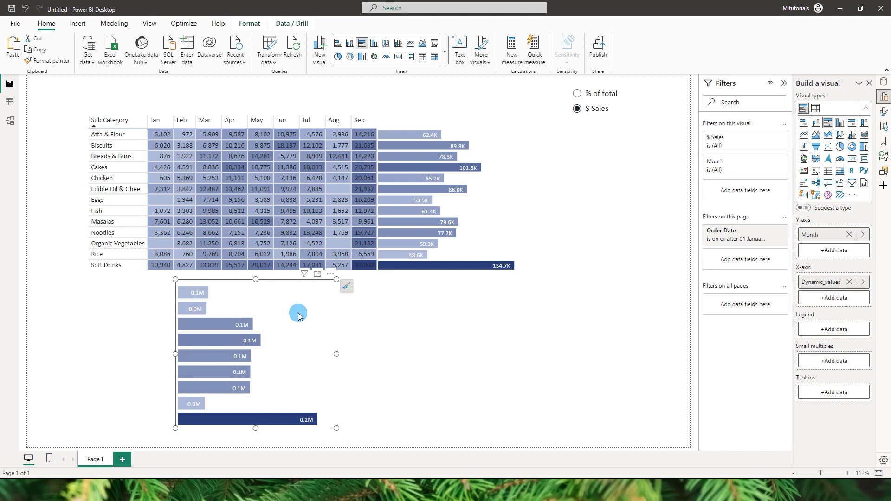
click(841, 124)
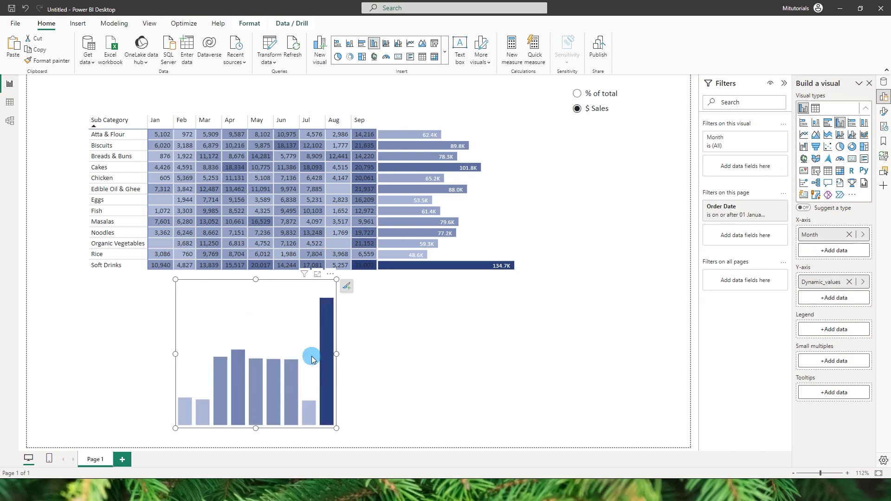
click(884, 112)
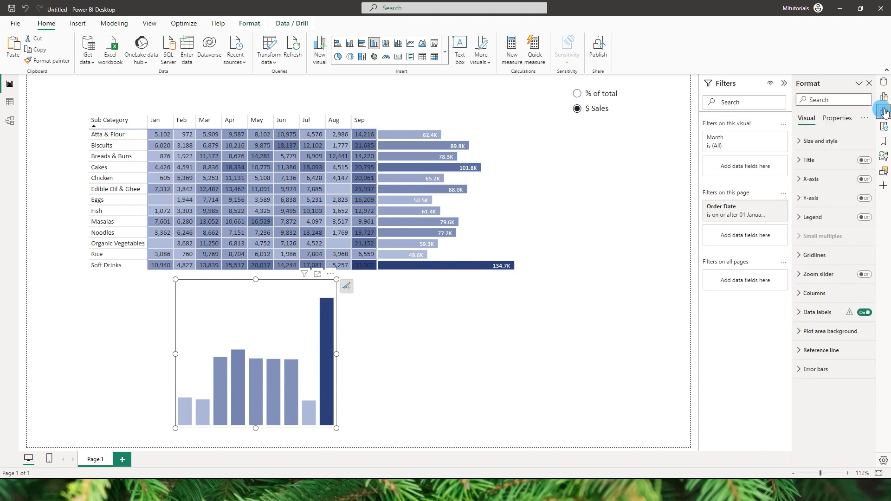
click(802, 198)
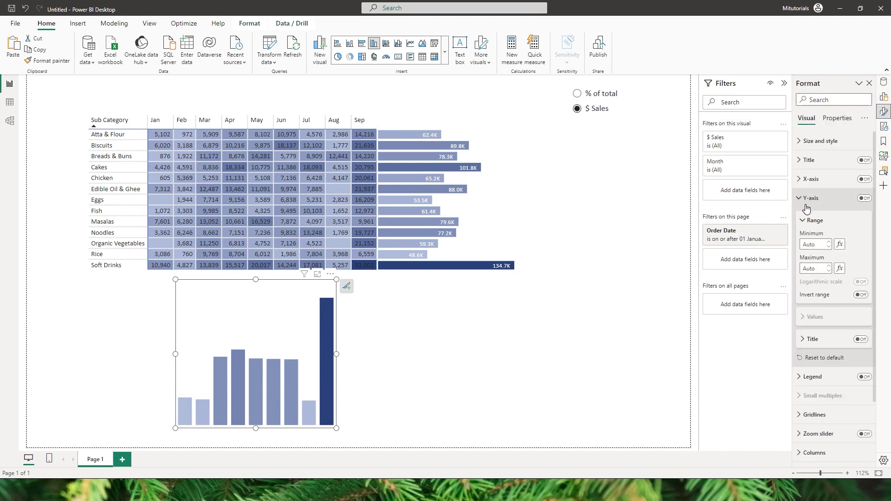
click(861, 296)
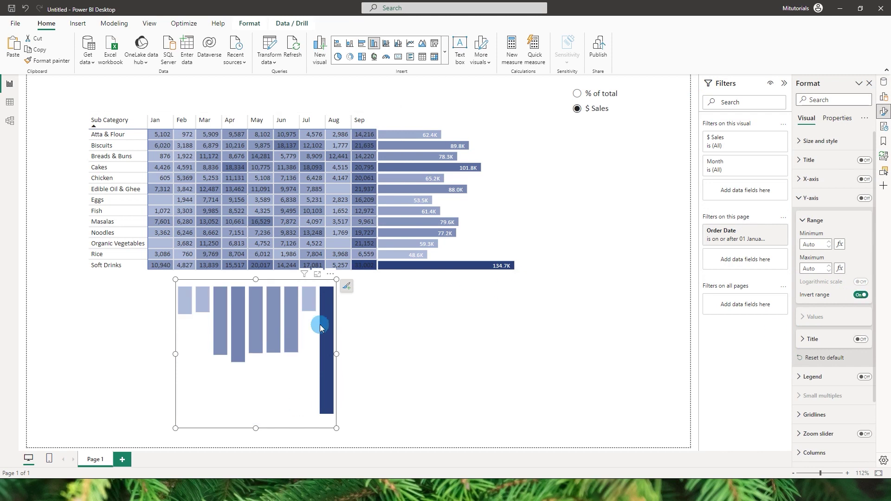
- Position the column chart directly below the matrix and widen it so its columns line up with Jan through Sep
drag(283, 392, 255, 378)
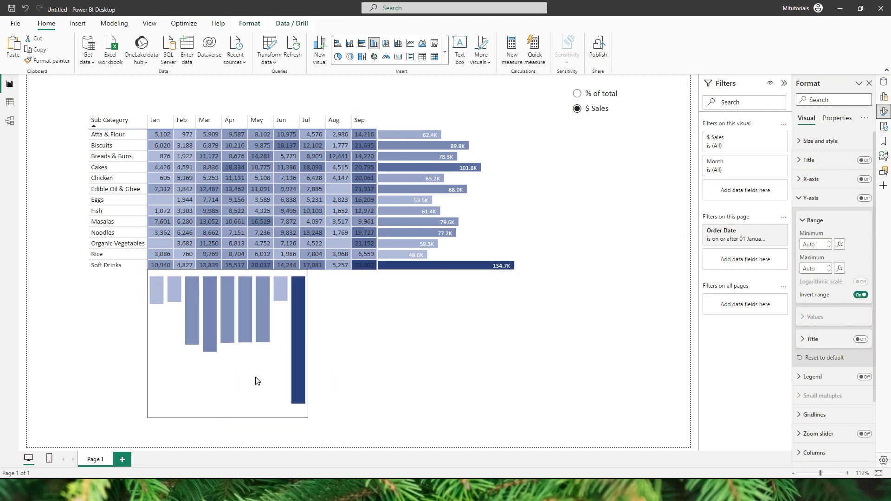
drag(306, 345, 374, 343)
click(375, 342)
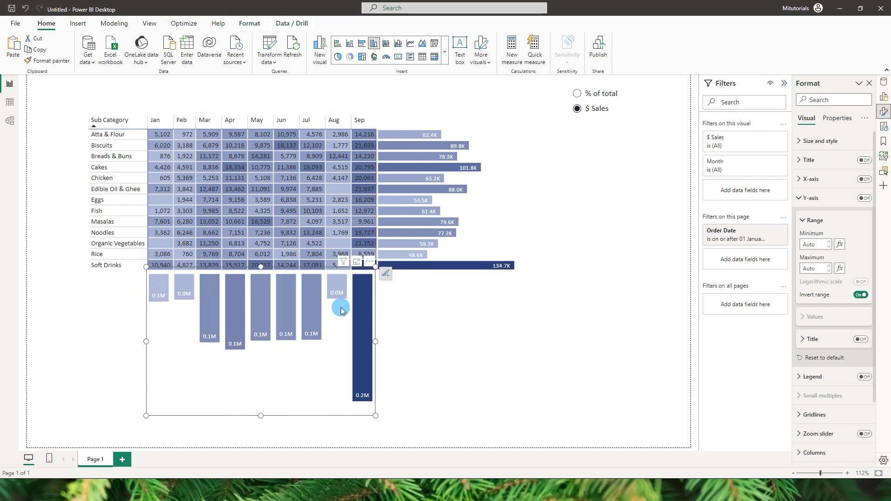
- Set the display units of the monthly column chart's data labels to thousands
click(783, 273)
click(811, 207)
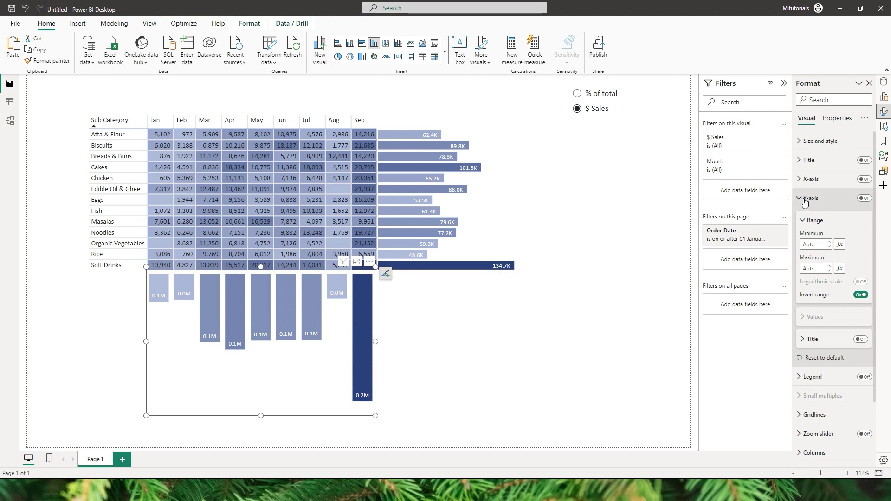
click(804, 313)
scroll(822, 343, down, 3)
click(831, 360)
scroll(835, 369, down, 4)
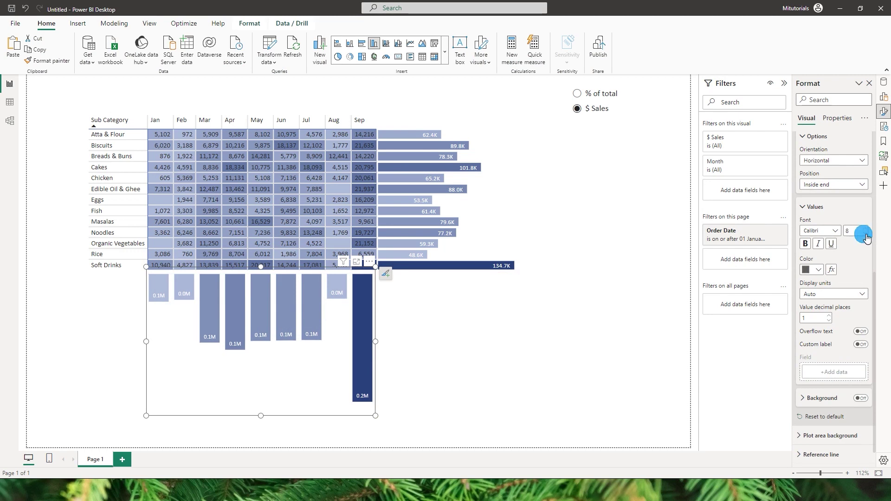
- Nudge the column chart upward so its columns start right under the matrix's Soft Drinks row, then deselect it
click(280, 339)
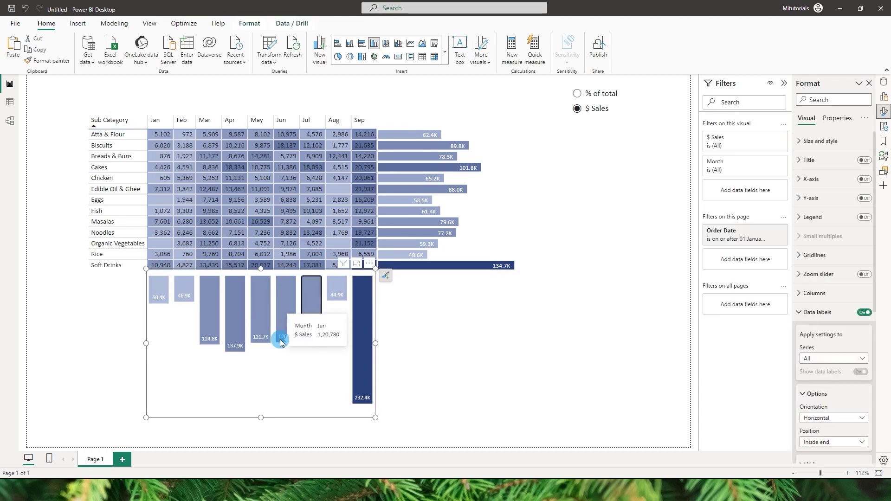
click(327, 385)
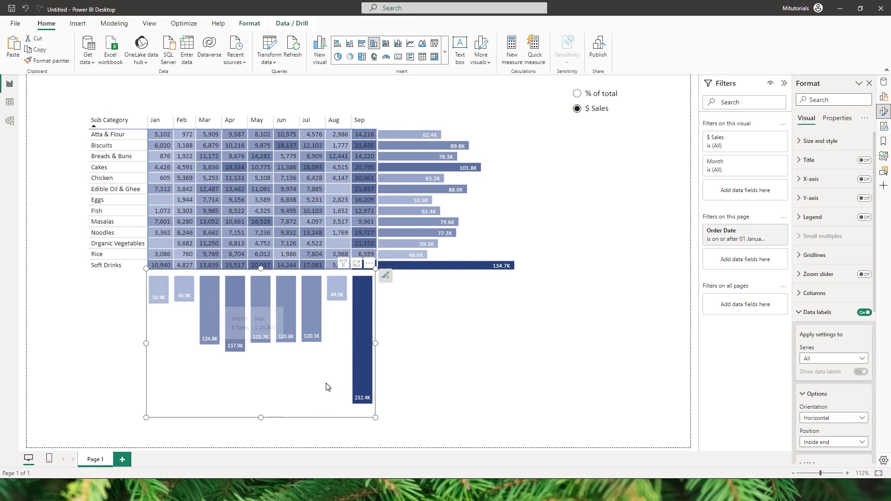
drag(332, 385, 326, 380)
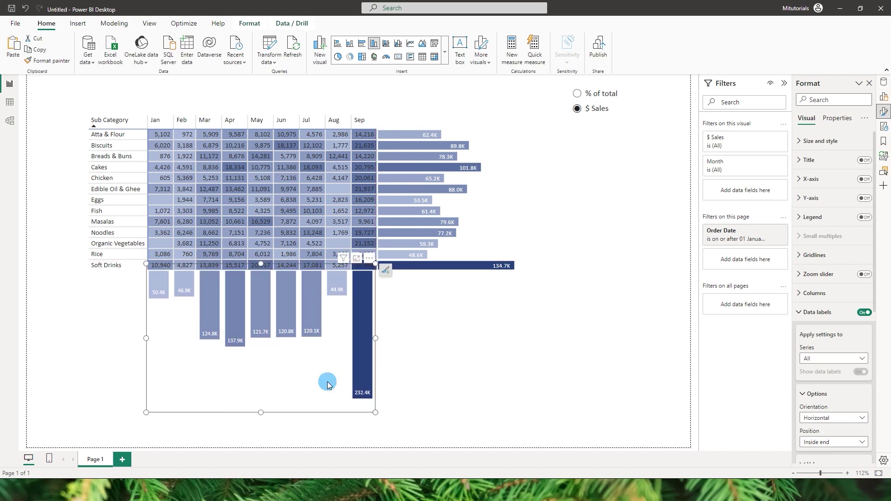
click(530, 325)
- Turn on editing of visual interactions and make the matrix filter the sub category bar chart instead of highlighting it
click(156, 113)
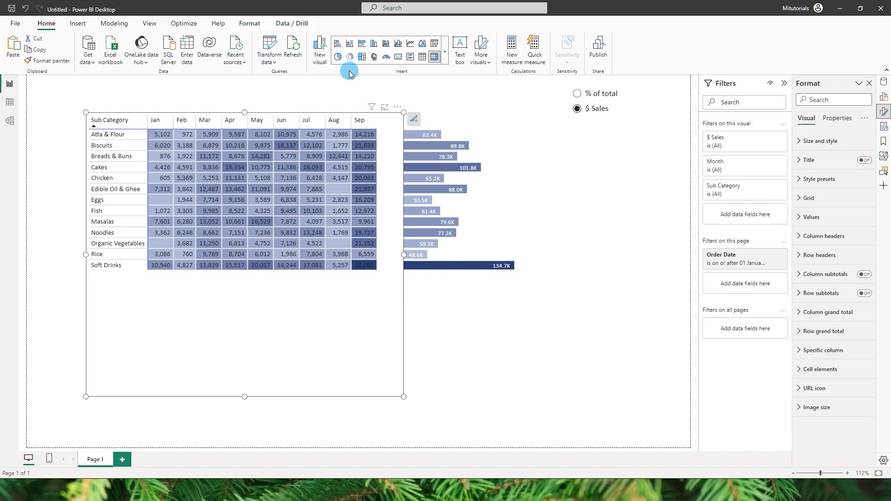
click(250, 25)
click(20, 52)
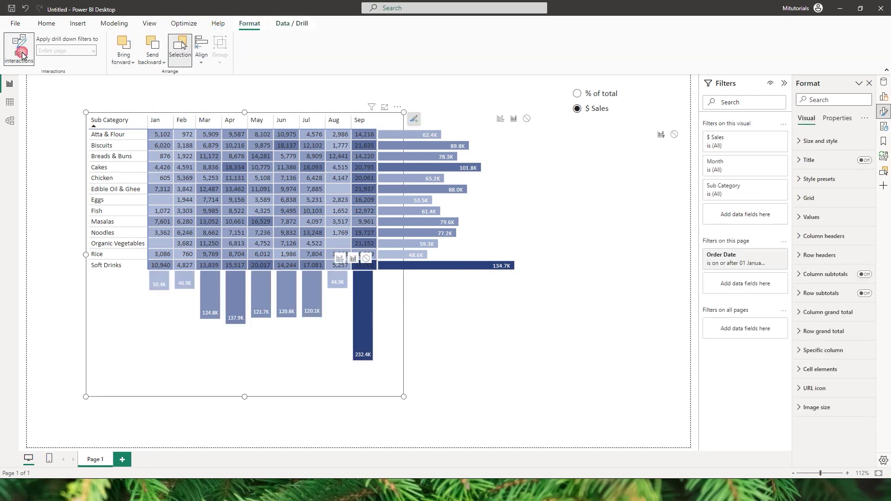
click(351, 286)
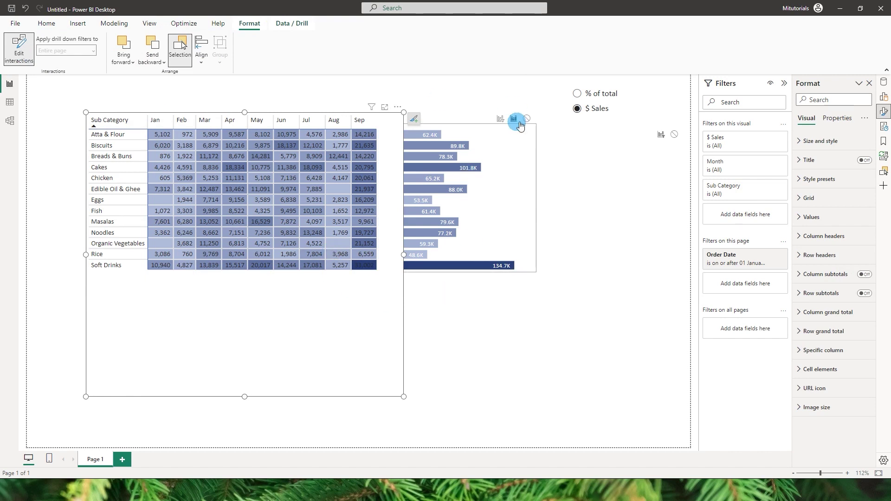
click(501, 118)
- Shorten the matrix to end just below its Soft Drinks row and move the monthly column chart down clear of it
drag(245, 396, 253, 276)
click(317, 348)
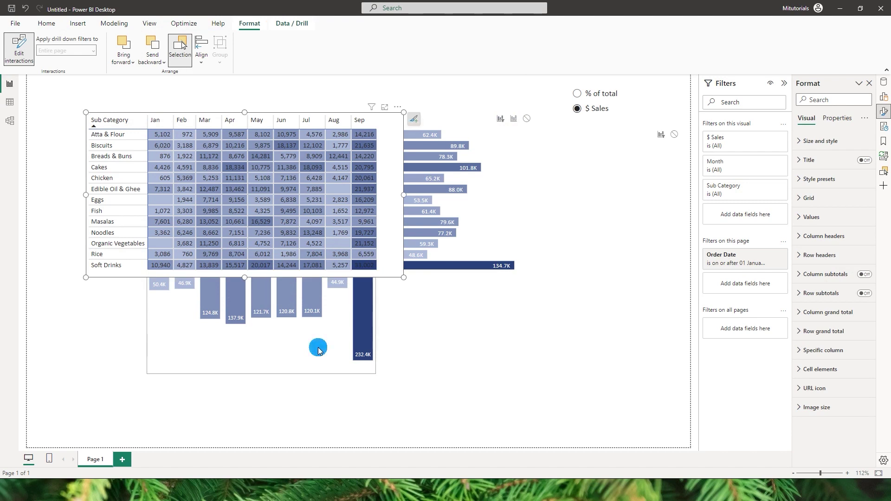
drag(314, 365, 369, 418)
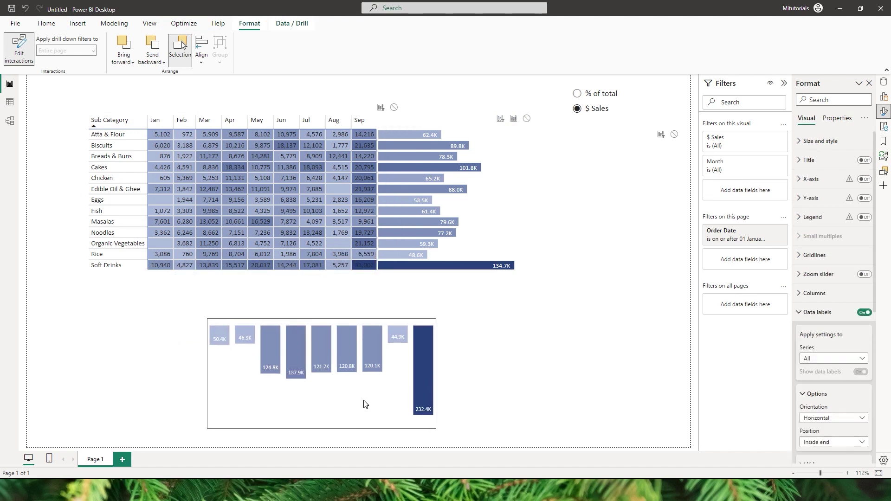
- Set the matrix to filter the monthly column chart, and the column chart to filter the matrix
click(222, 114)
click(399, 314)
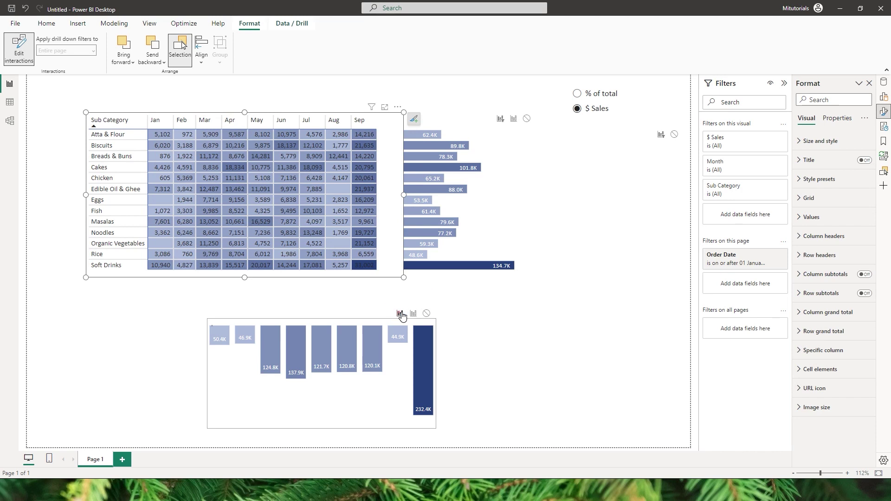
click(391, 390)
click(382, 106)
click(519, 128)
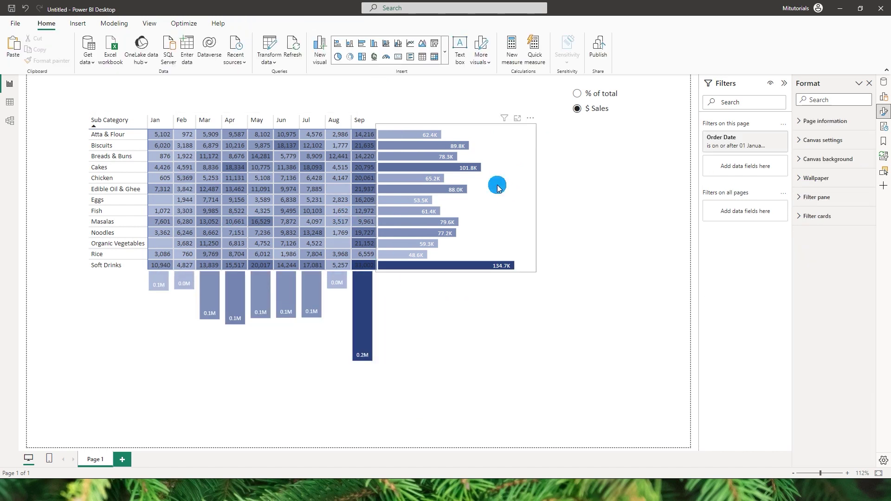
- Group the sub category bar chart, the monthly column chart and the matrix into one object
click(505, 143)
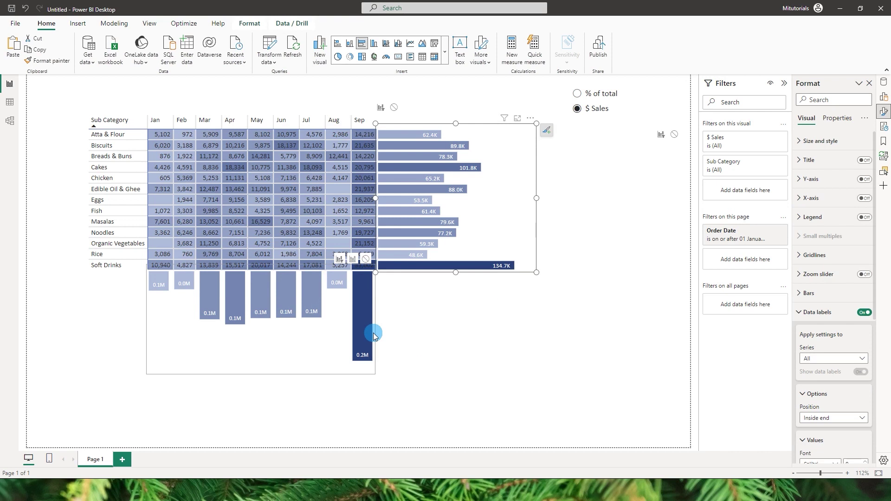
click(297, 351)
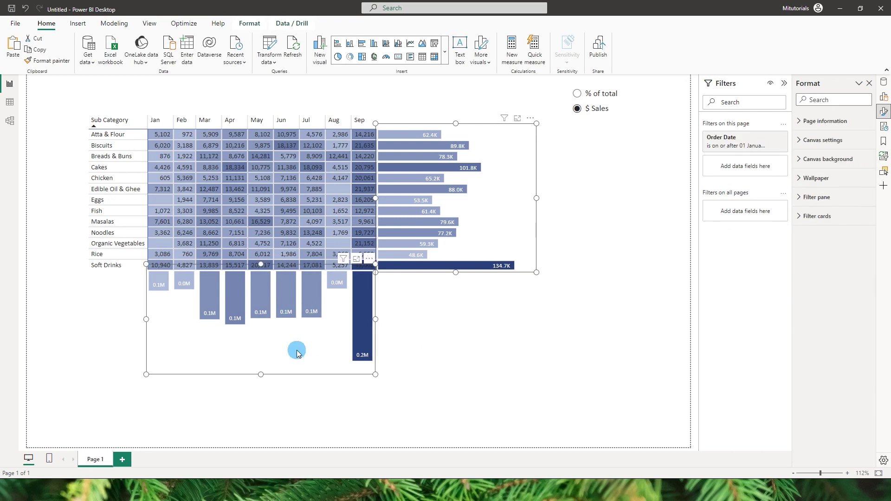
right_click(89, 204)
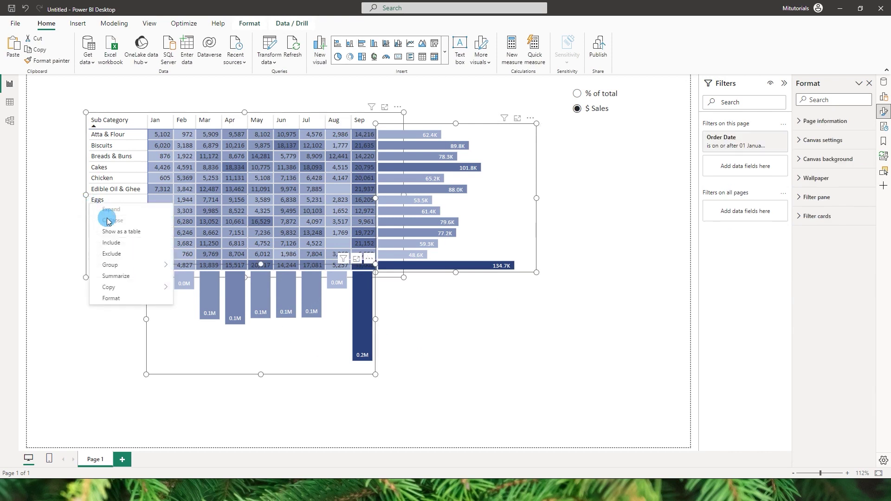
click(168, 265)
click(201, 268)
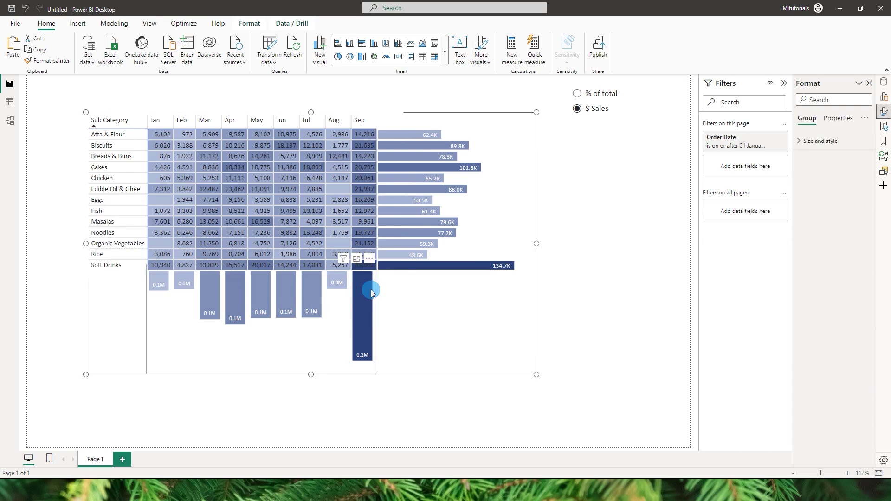
click(491, 320)
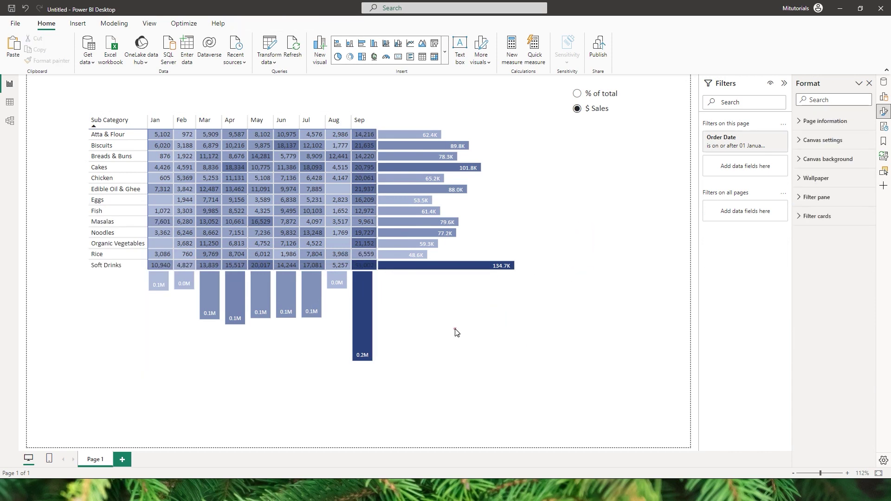
- Move the grouped matrix and charts into the upper-left corner of the report page and deselect the group
click(173, 323)
click(78, 308)
click(129, 326)
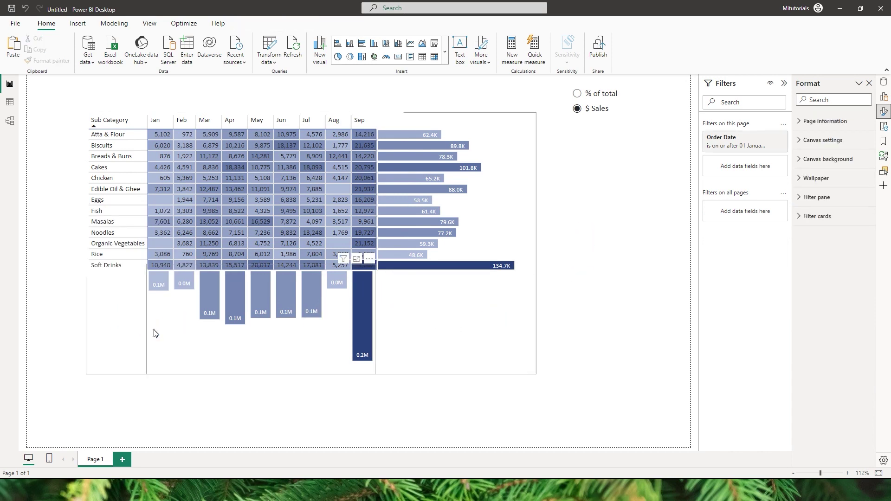
drag(112, 332, 159, 378)
click(130, 258)
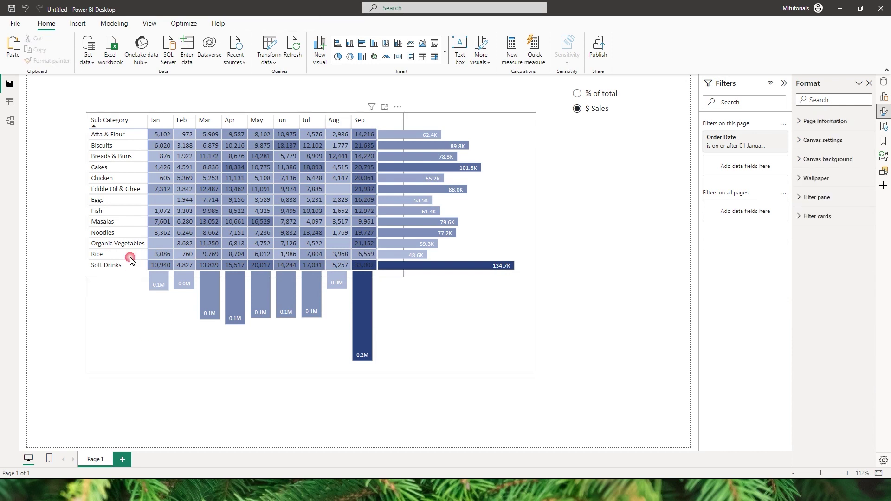
click(106, 127)
drag(106, 127, 55, 91)
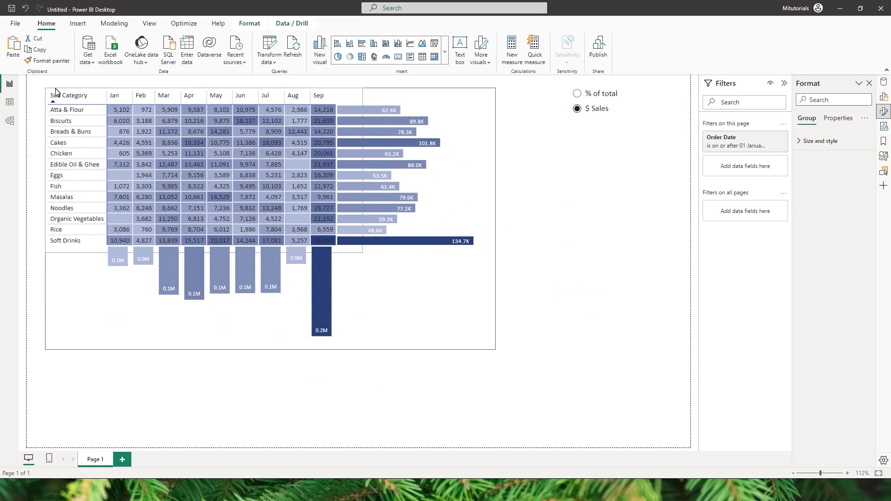
drag(485, 343, 490, 339)
click(511, 252)
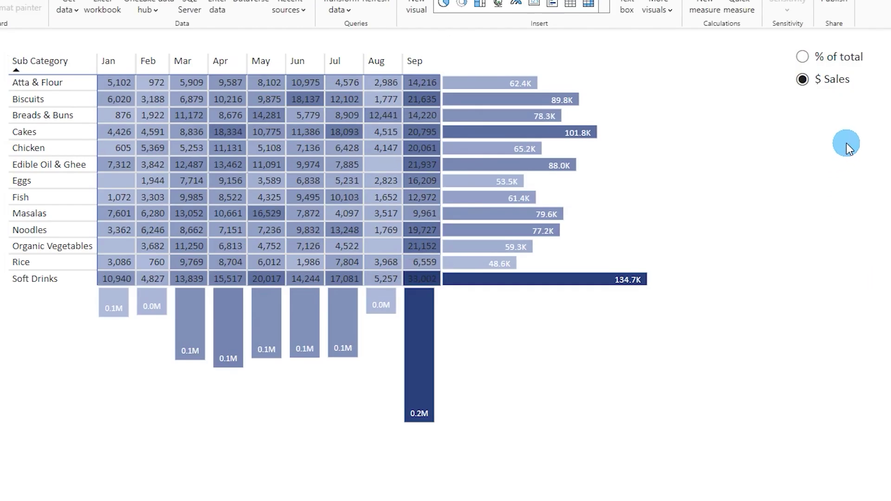
- Test the measure slicer by switching the visuals to % of total and back to $ Sales
click(802, 57)
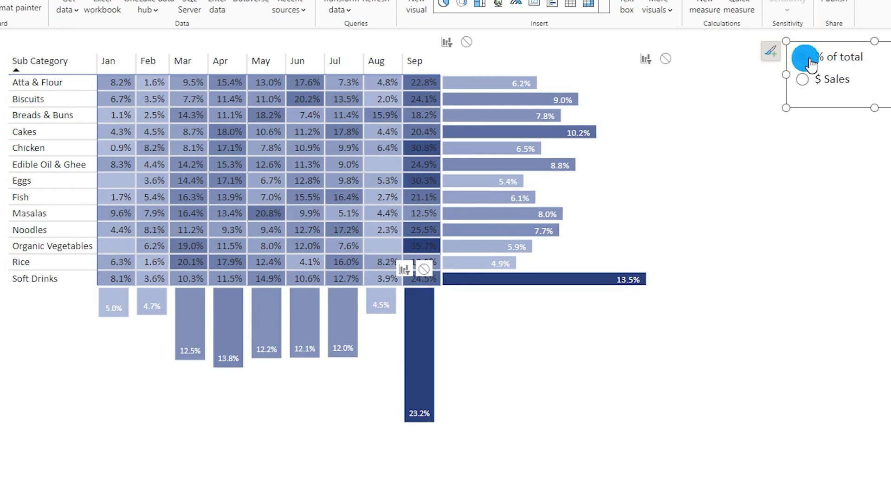
click(805, 80)
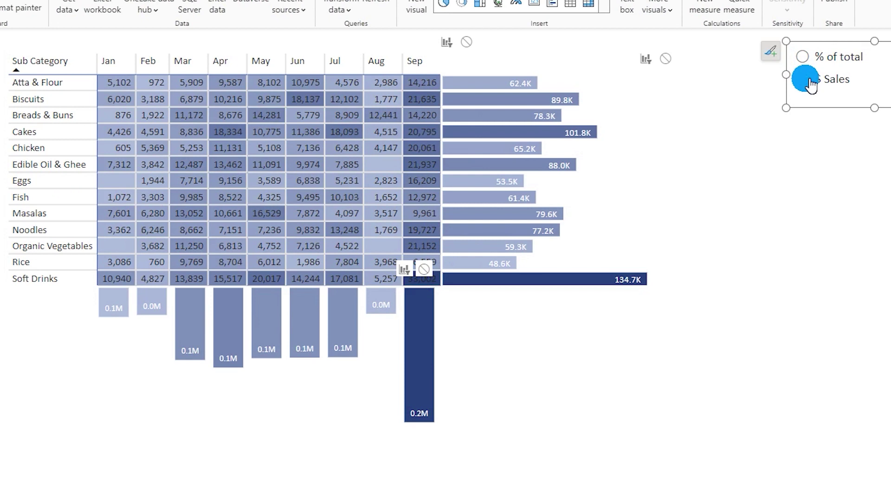
click(799, 278)
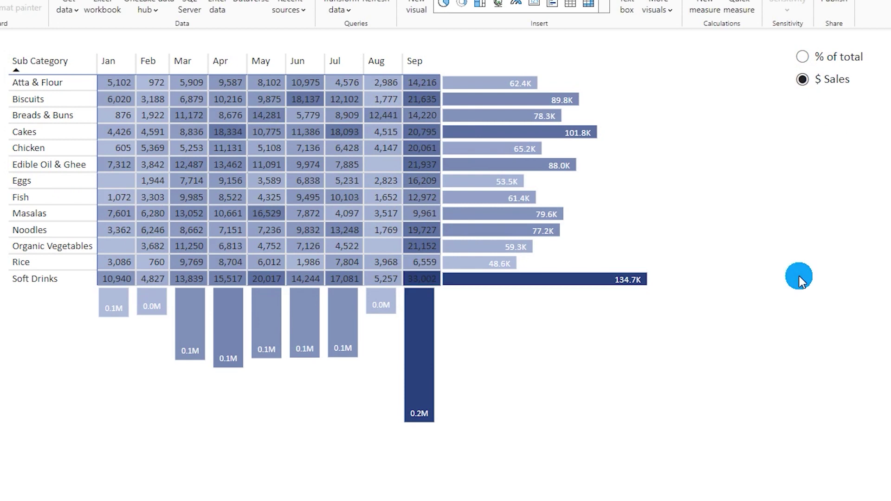